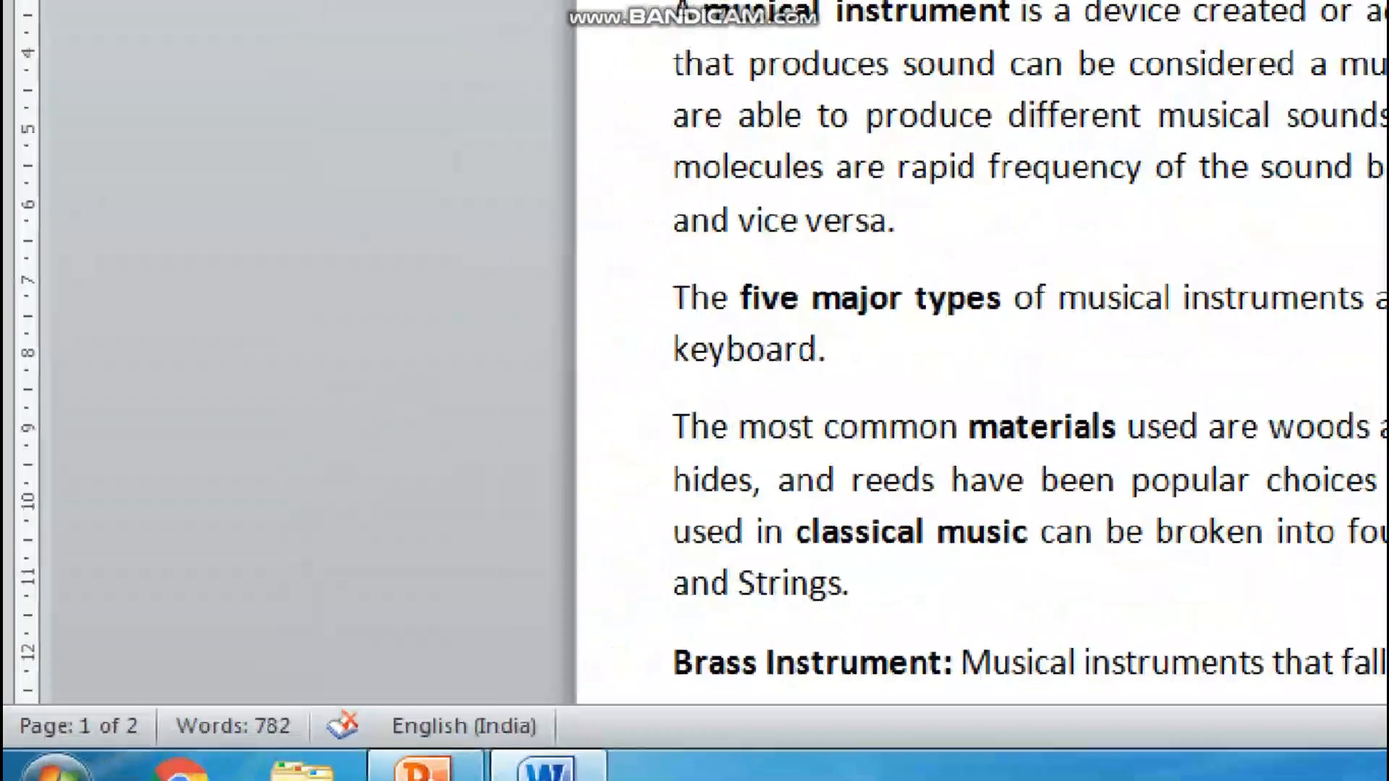
# Examine the page count, word count and zoom level shown for the document
pyautogui.click(90, 709)
pyautogui.moveTo(143, 684)
pyautogui.mouseDown()
pyautogui.moveTo(61, 671)
pyautogui.moveTo(22, 752)
pyautogui.moveTo(185, 719)
pyautogui.moveTo(141, 683)
pyautogui.mouseUp()
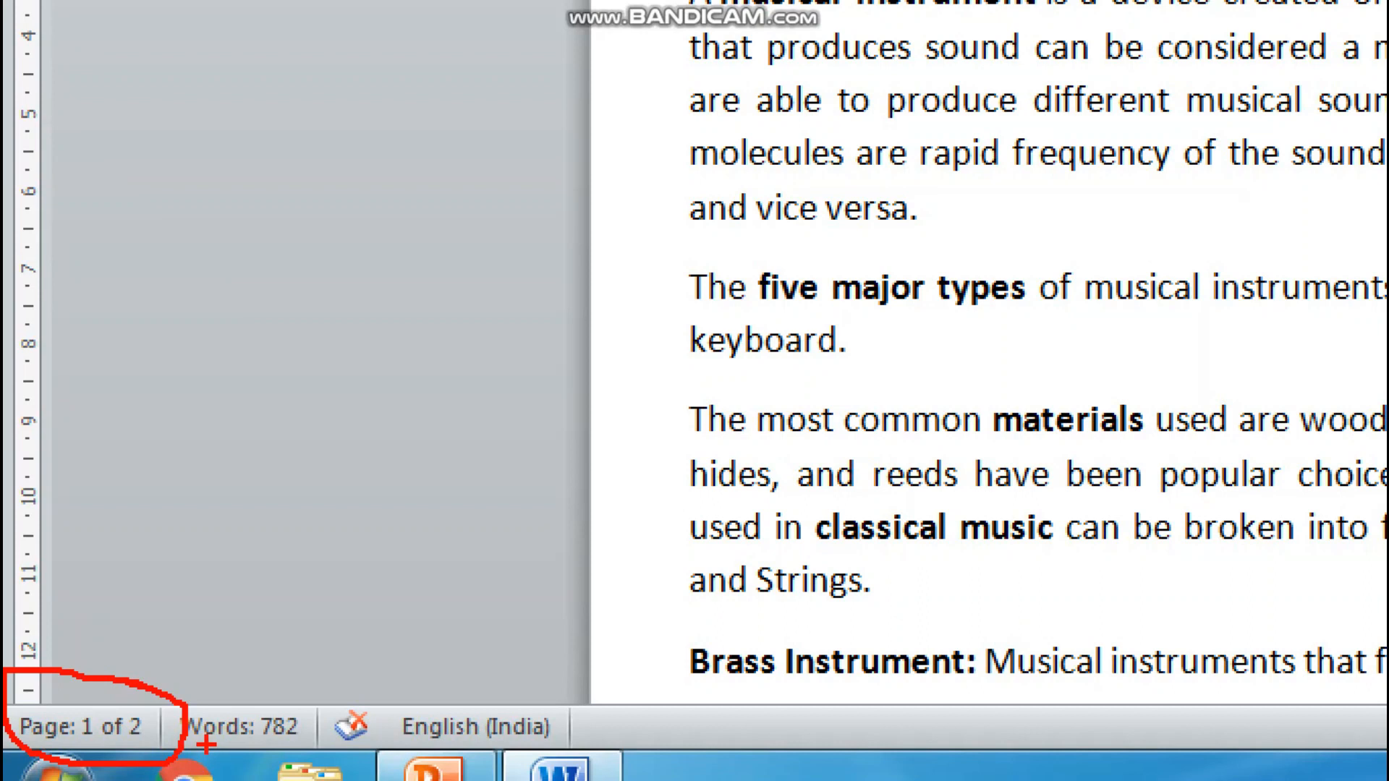
pyautogui.moveTo(194, 744); pyautogui.dragTo(246, 740)
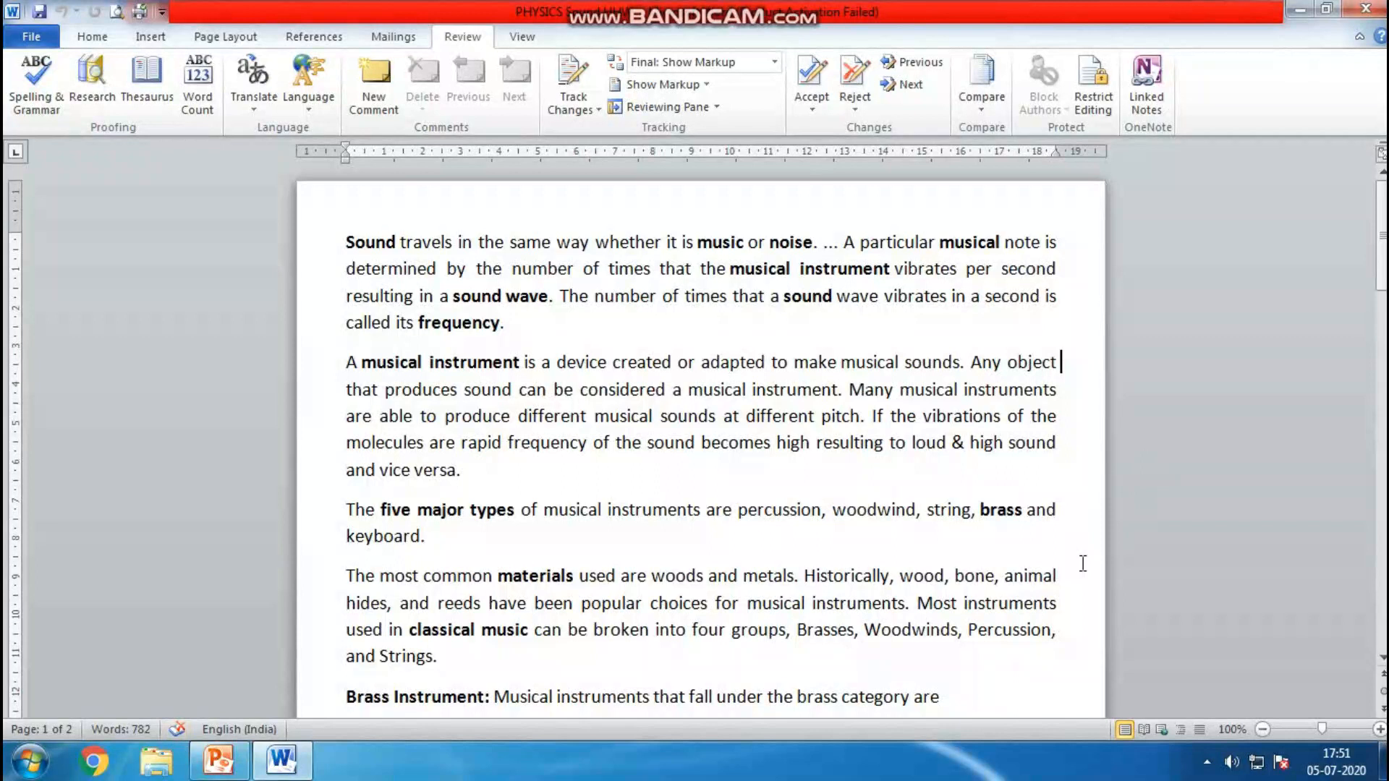
pyautogui.click(1222, 747)
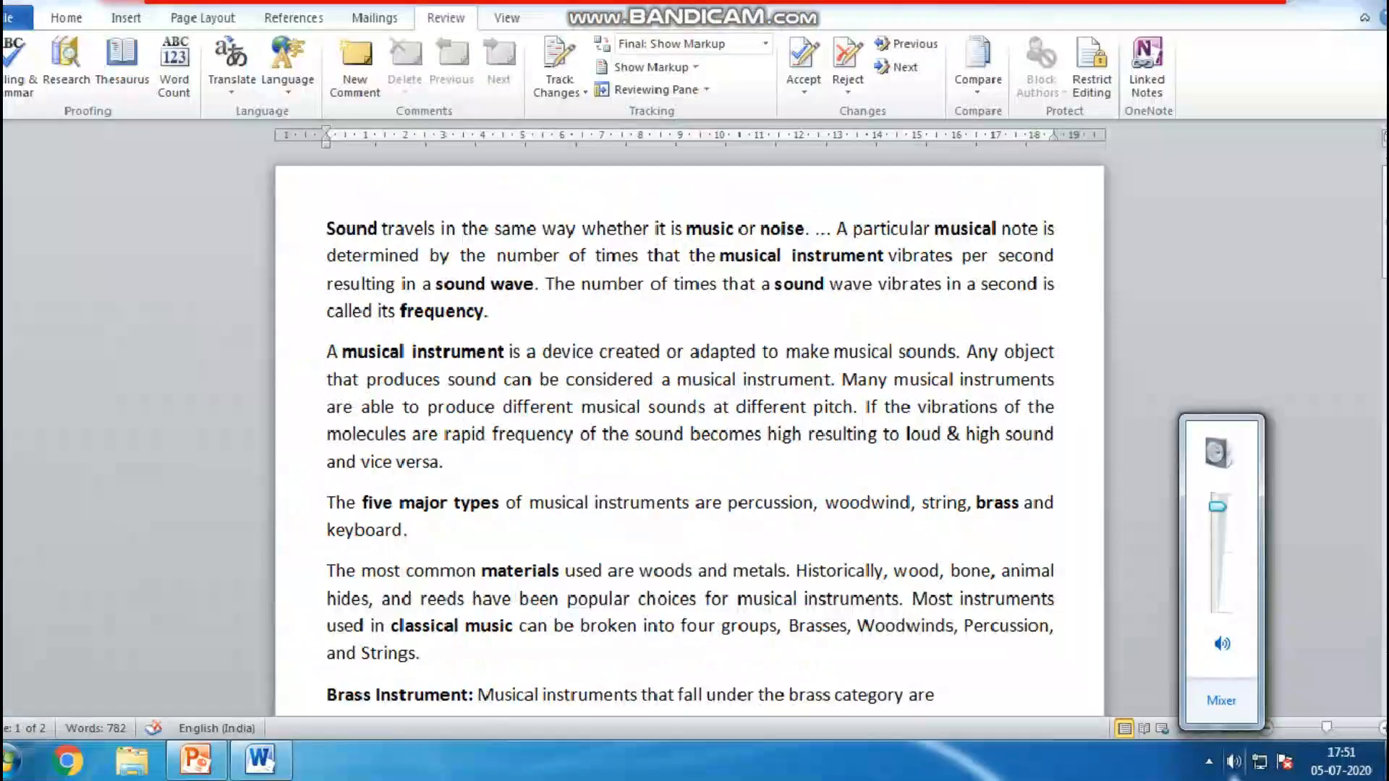
pyautogui.click(1329, 767)
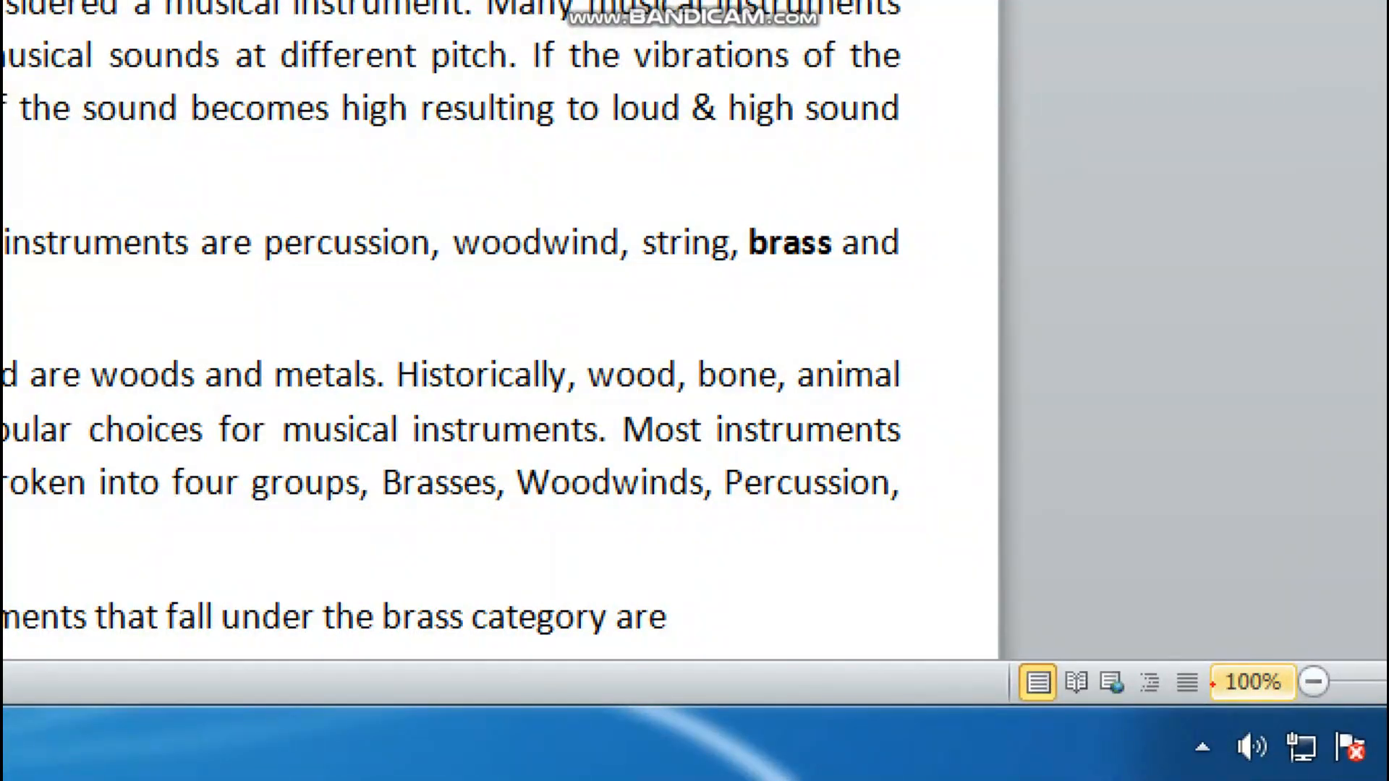
pyautogui.moveTo(1219, 641); pyautogui.dragTo(1220, 693)
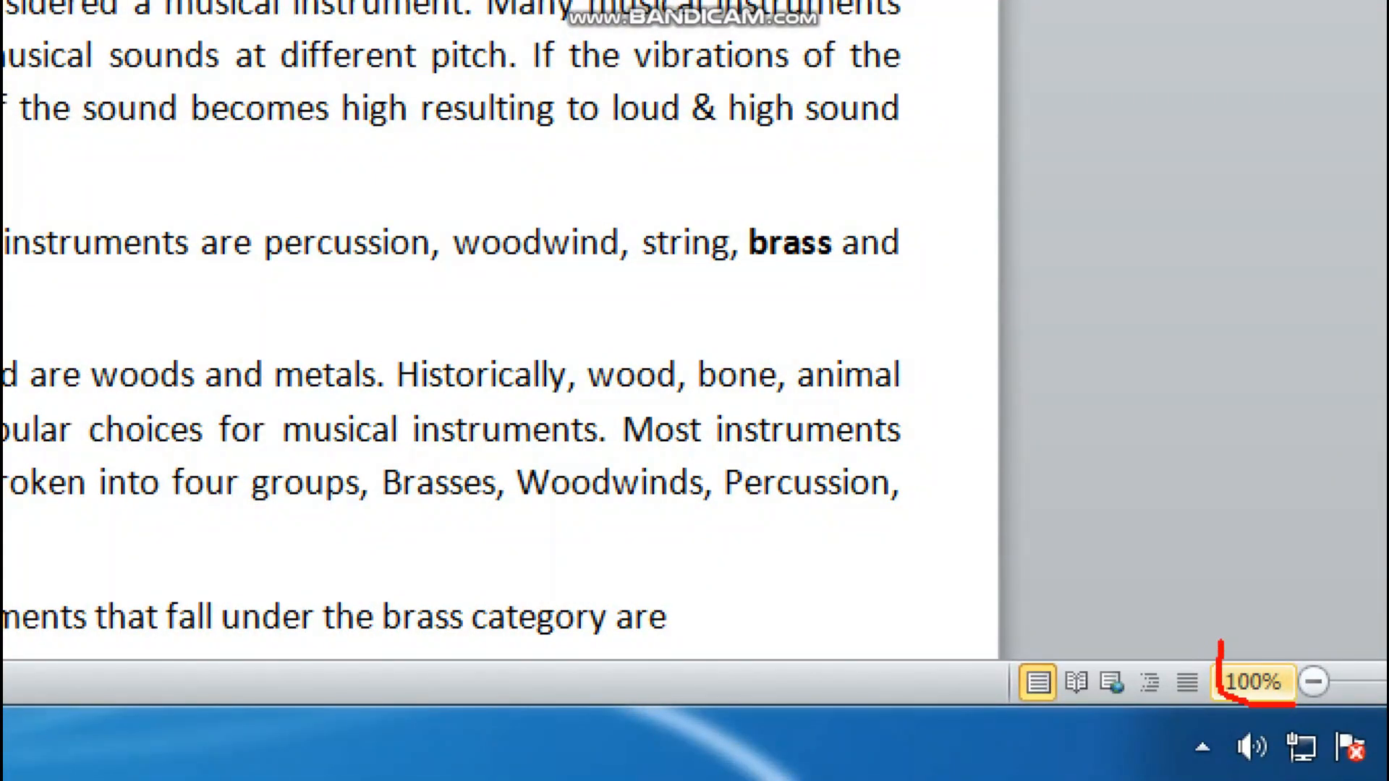
pyautogui.moveTo(1221, 644); pyautogui.dragTo(1385, 646)
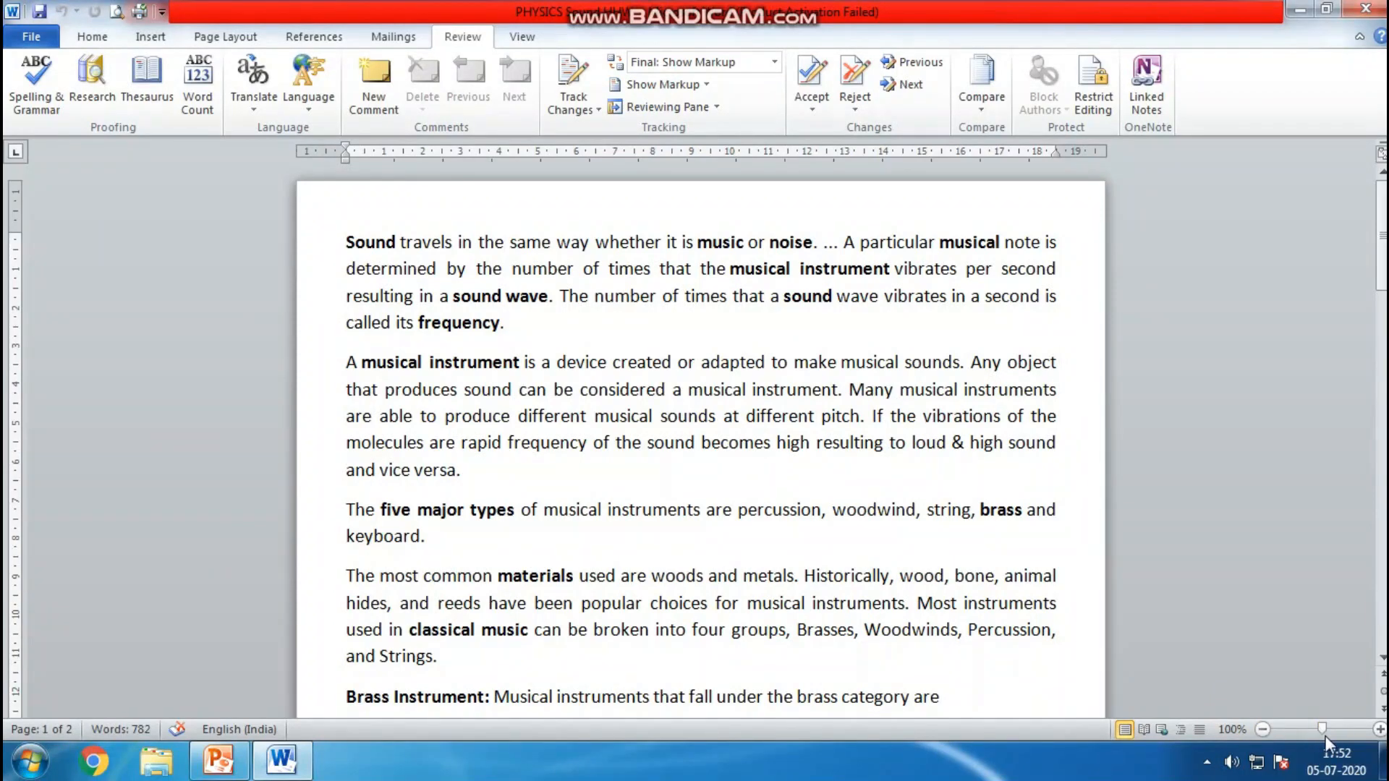
pyautogui.moveTo(1324, 731)
pyautogui.mouseDown()
pyautogui.moveTo(1283, 726)
pyautogui.moveTo(1355, 733)
pyautogui.moveTo(1301, 735)
pyautogui.moveTo(1322, 735)
pyautogui.mouseUp()
# Select the whole document and set paragraph spacing to 6 pt before and 12 pt after
pyautogui.hotkey('ctrl', 'a')
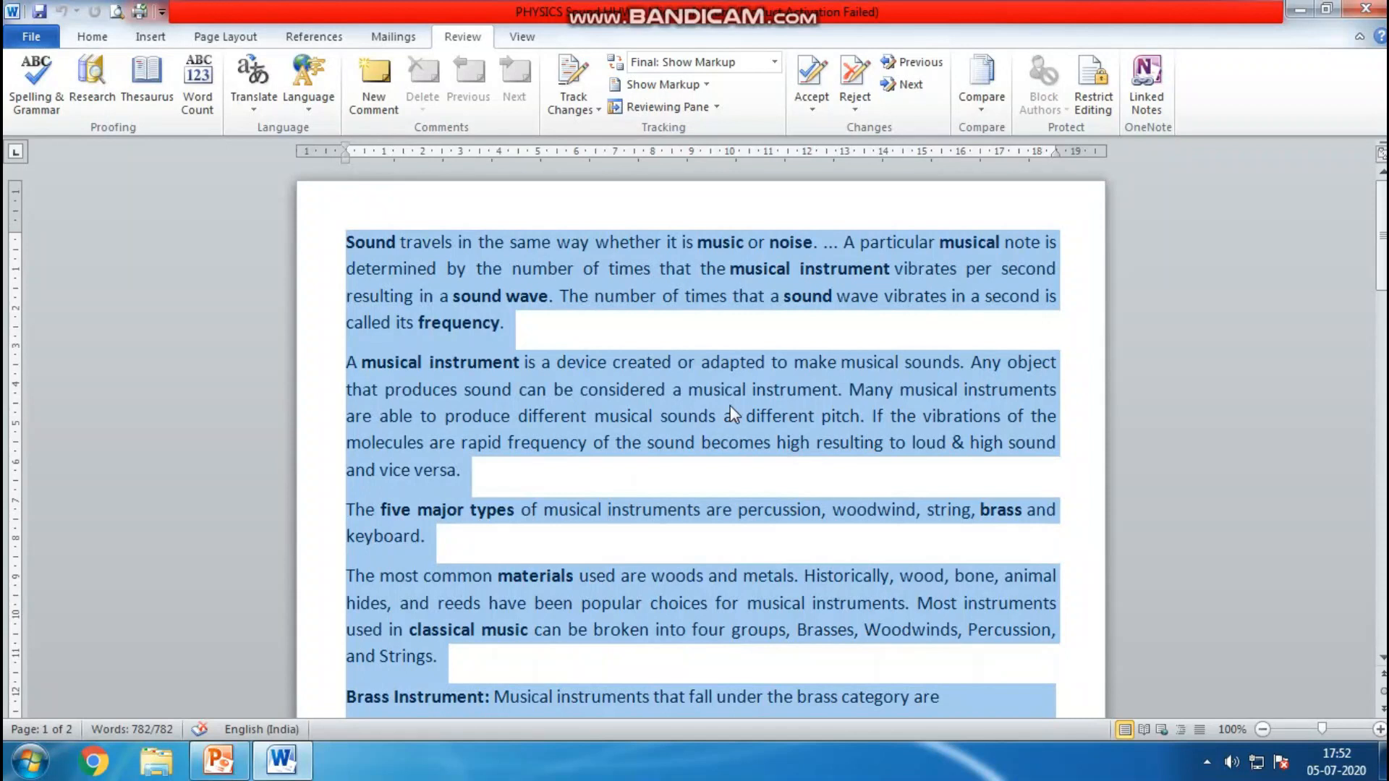
pyautogui.click(109, 36)
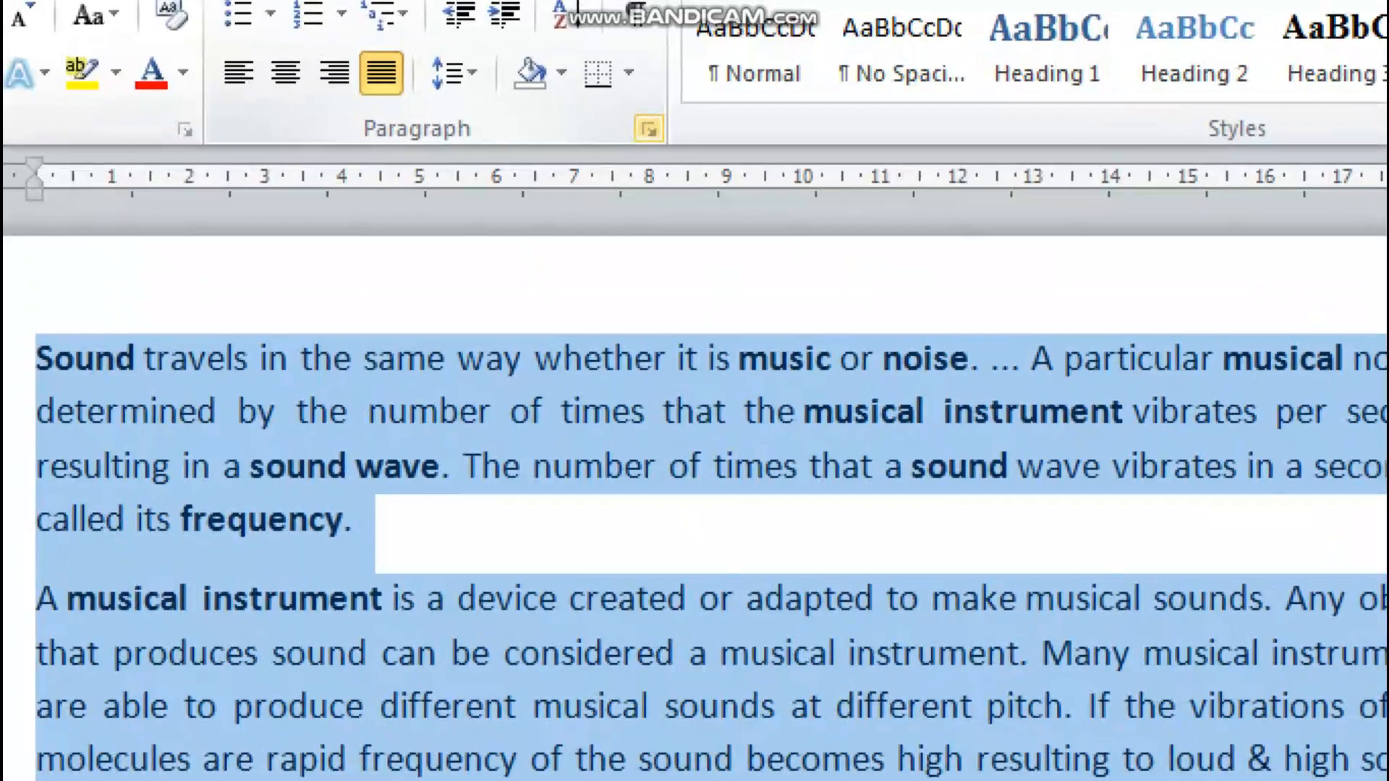
pyautogui.moveTo(668, 110)
pyautogui.mouseDown()
pyautogui.moveTo(632, 101)
pyautogui.moveTo(656, 175)
pyautogui.moveTo(679, 100)
pyautogui.mouseUp()
pyautogui.press('Escape')
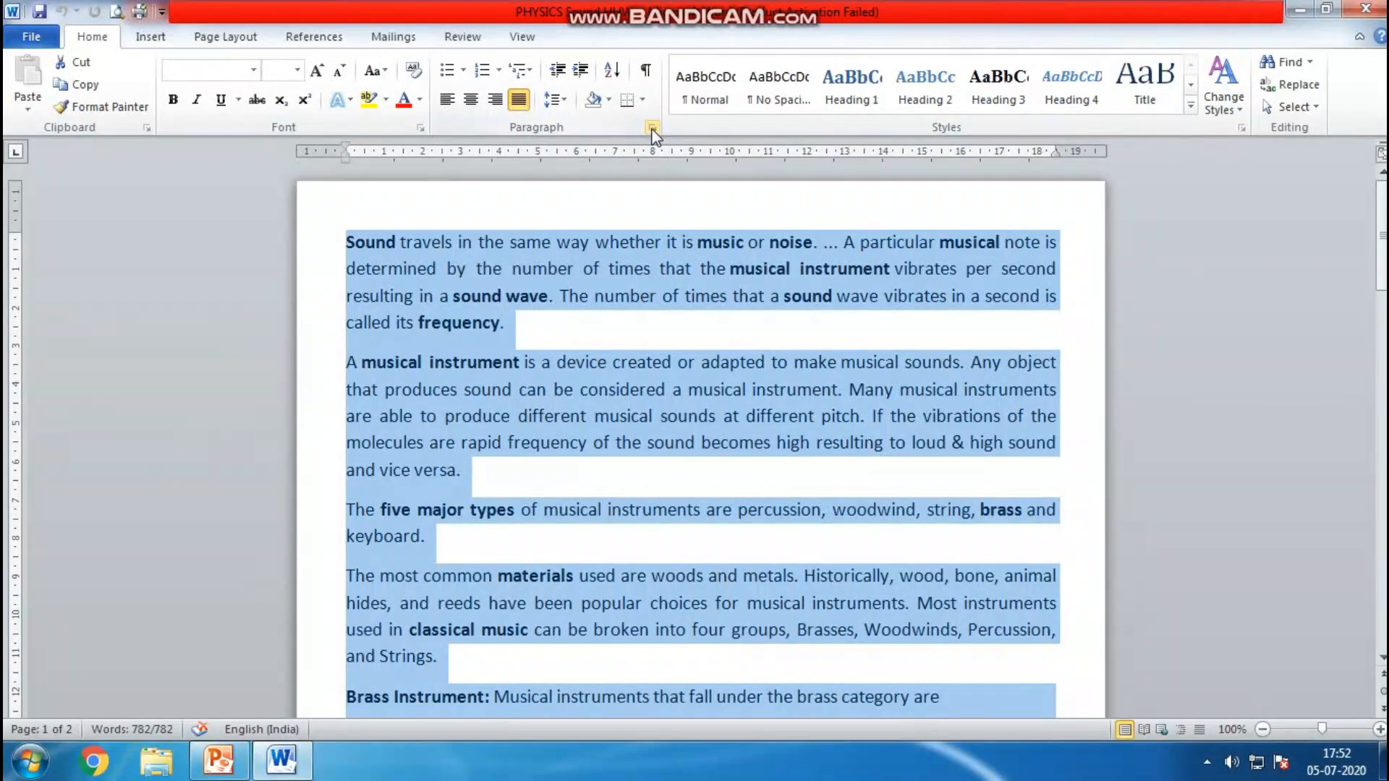
pyautogui.click(653, 128)
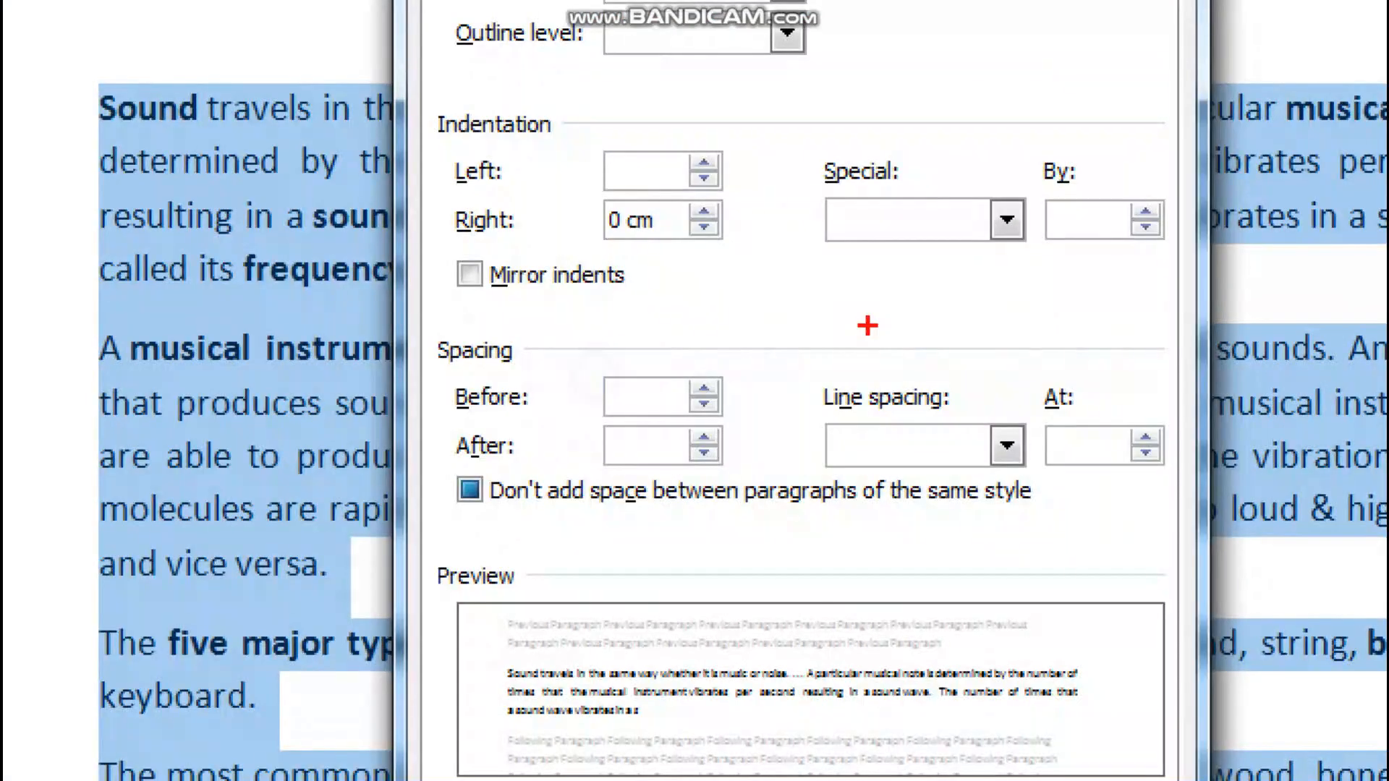
pyautogui.moveTo(731, 350); pyautogui.dragTo(569, 325)
pyautogui.moveTo(548, 275)
pyautogui.mouseDown()
pyautogui.moveTo(399, 345)
pyautogui.moveTo(459, 497)
pyautogui.moveTo(760, 474)
pyautogui.moveTo(804, 298)
pyautogui.mouseUp()
pyautogui.moveTo(1023, 364)
pyautogui.mouseDown()
pyautogui.moveTo(808, 369)
pyautogui.moveTo(754, 405)
pyautogui.moveTo(791, 517)
pyautogui.moveTo(1085, 537)
pyautogui.moveTo(1179, 456)
pyautogui.moveTo(958, 371)
pyautogui.mouseUp()
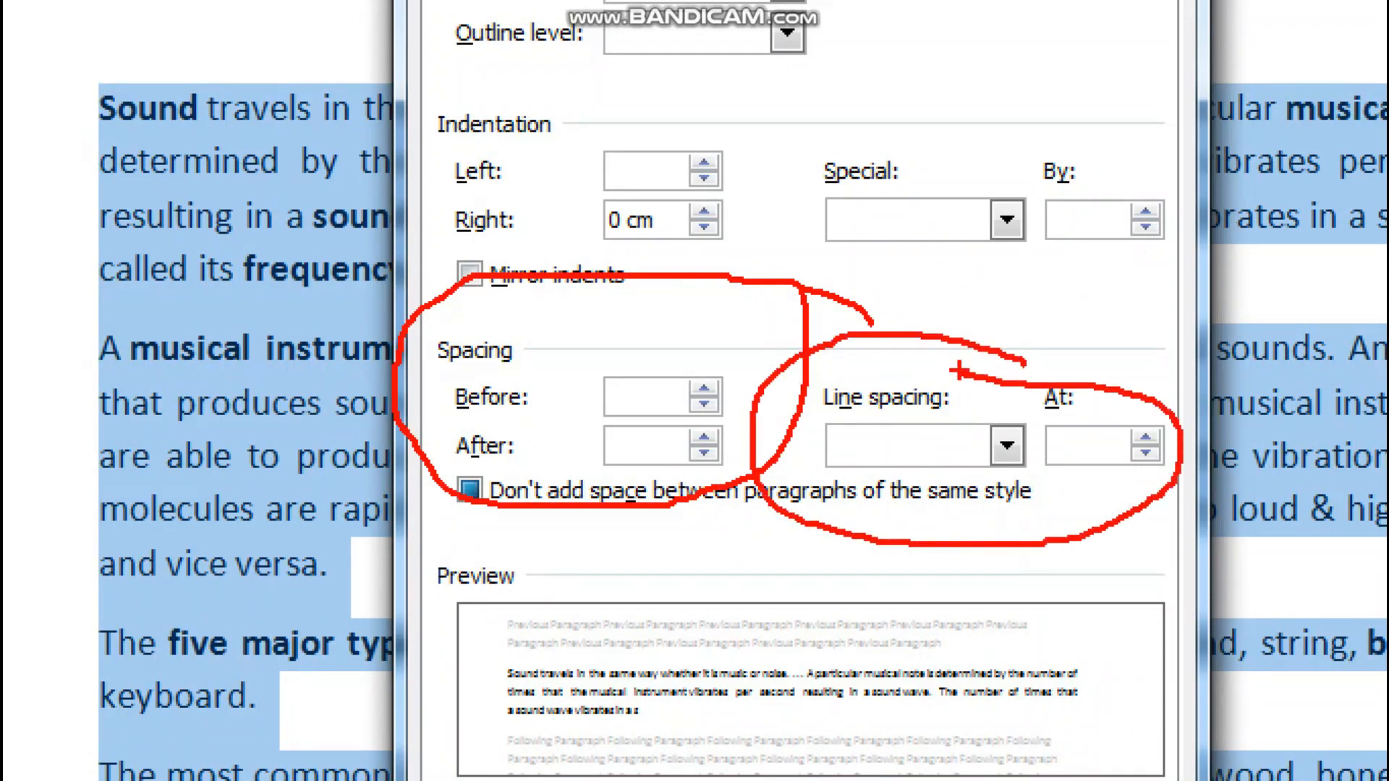
pyautogui.press('Escape')
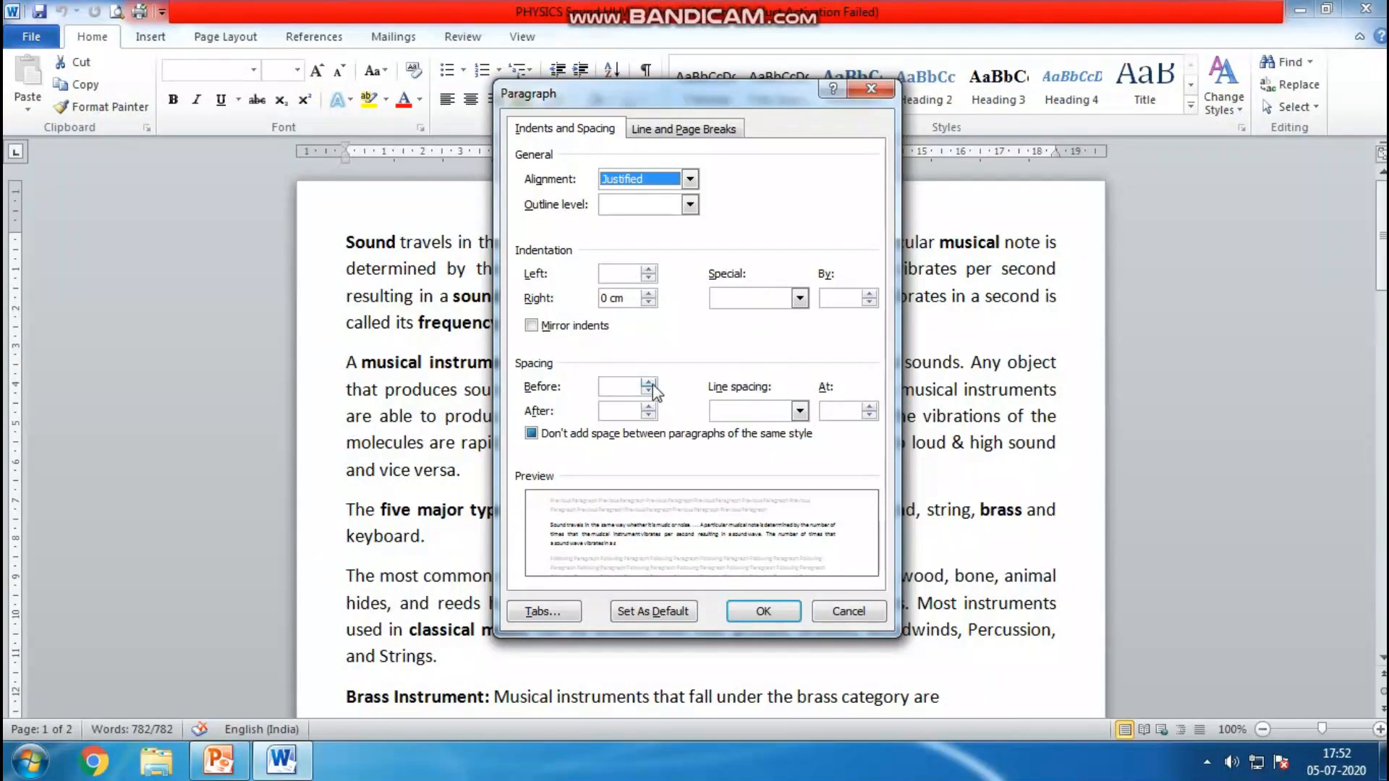
pyautogui.click(650, 382)
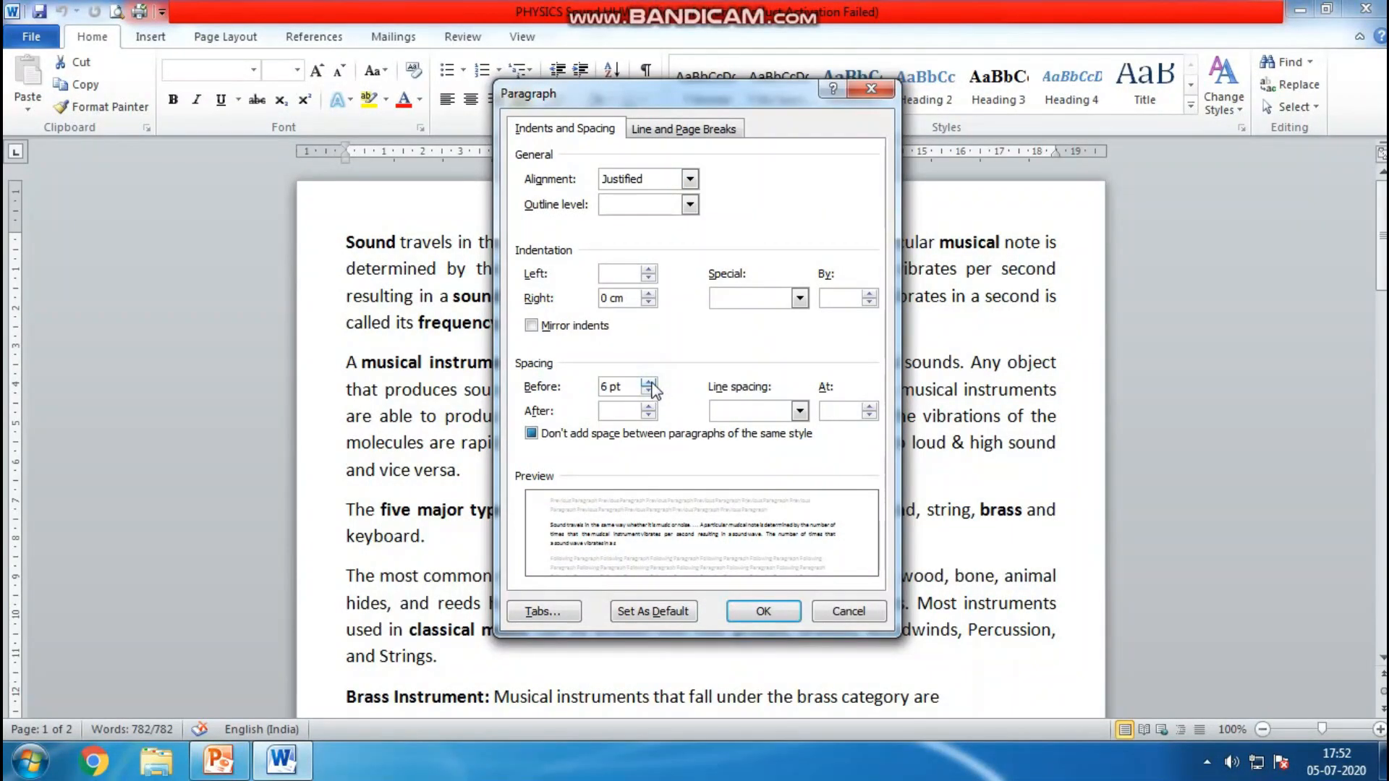
pyautogui.click(649, 407)
pyautogui.click(648, 407)
pyautogui.click(799, 411)
pyautogui.click(800, 412)
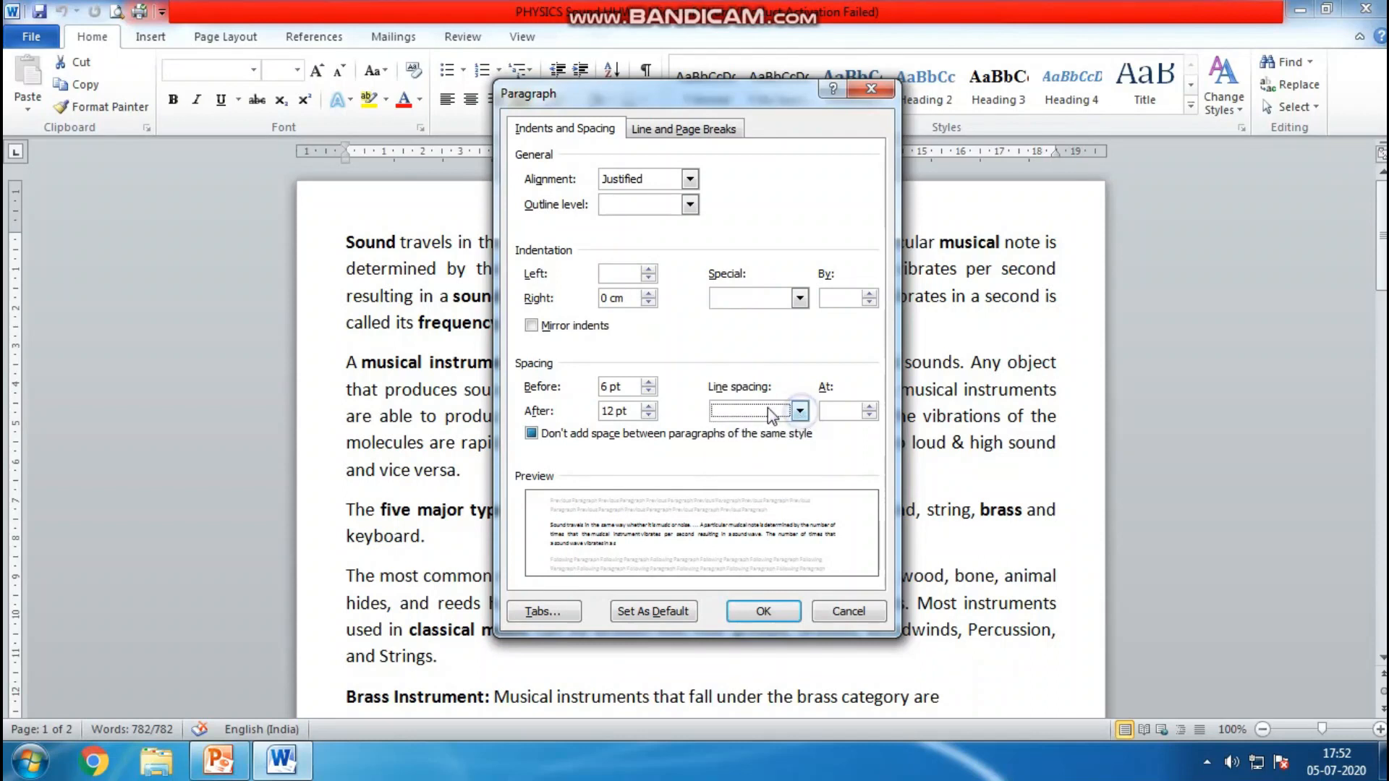
pyautogui.click(757, 615)
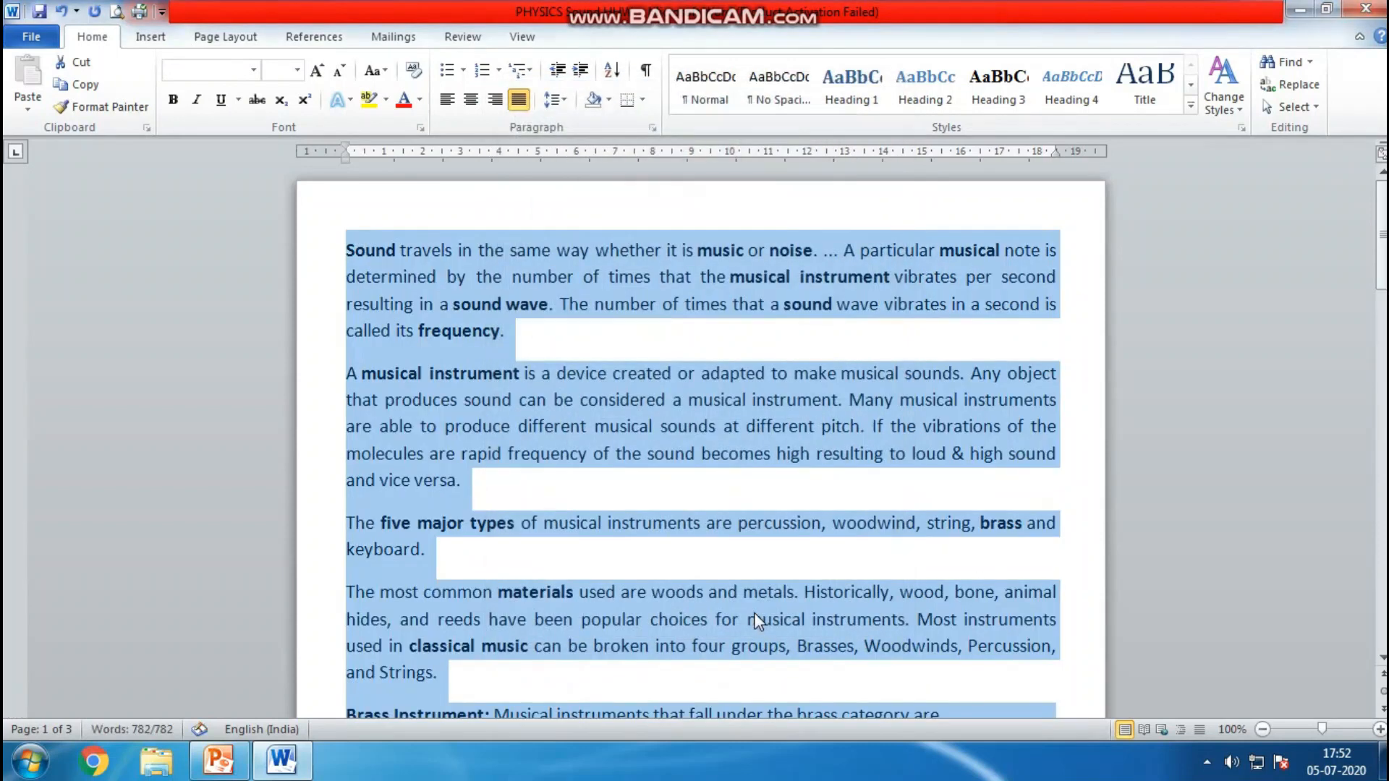
pyautogui.click(617, 457)
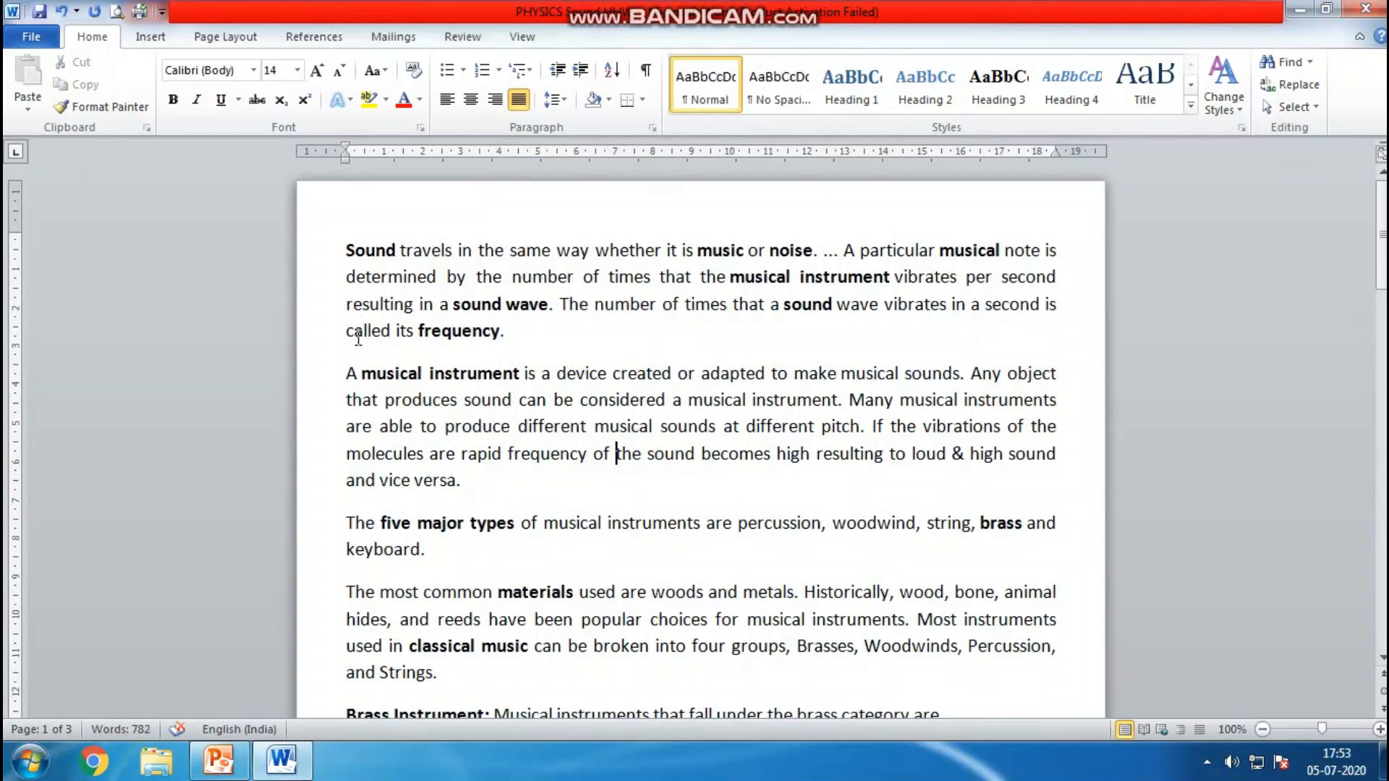
# For the whole document, set spacing after paragraphs to 6 pt and line spacing to 1.5 lines
pyautogui.moveTo(347, 372); pyautogui.dragTo(460, 480)
pyautogui.click(461, 481)
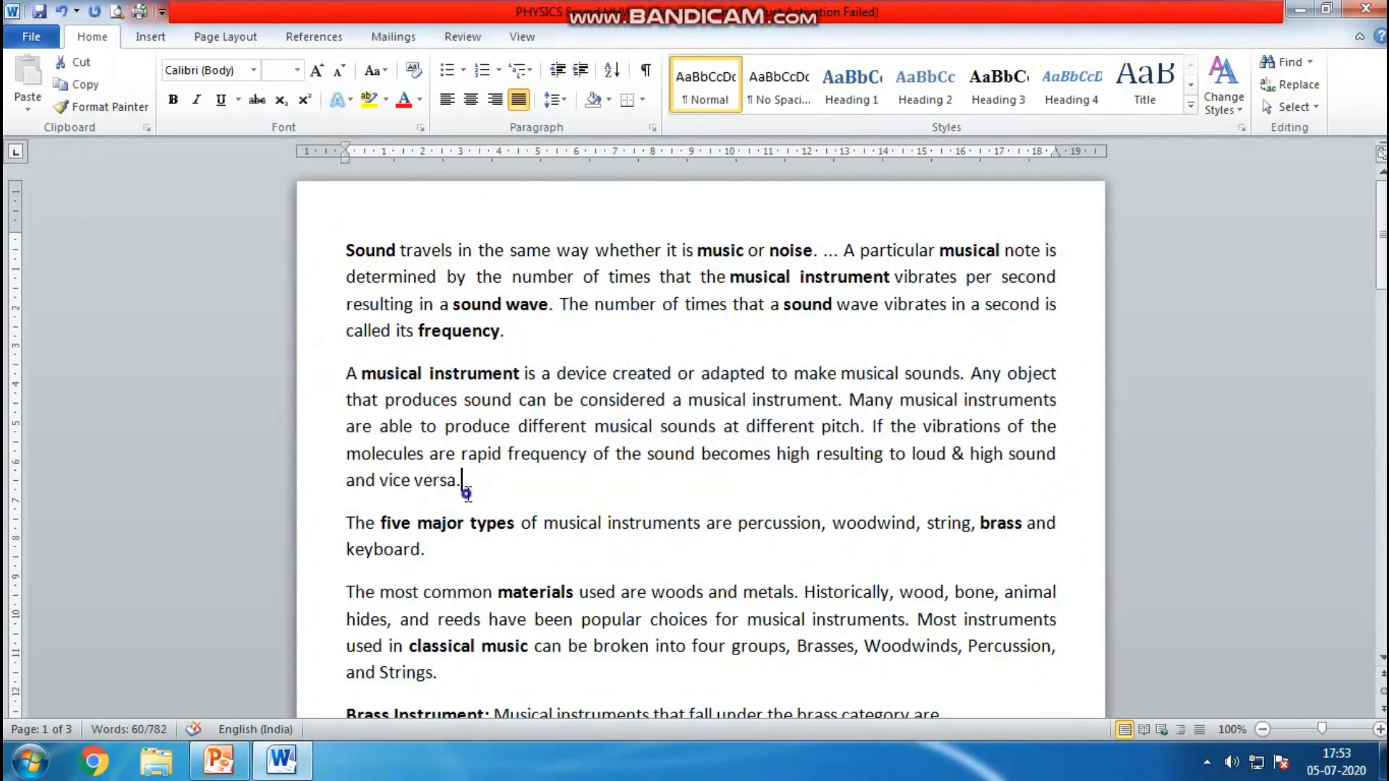
pyautogui.click(463, 561)
pyautogui.click(611, 522)
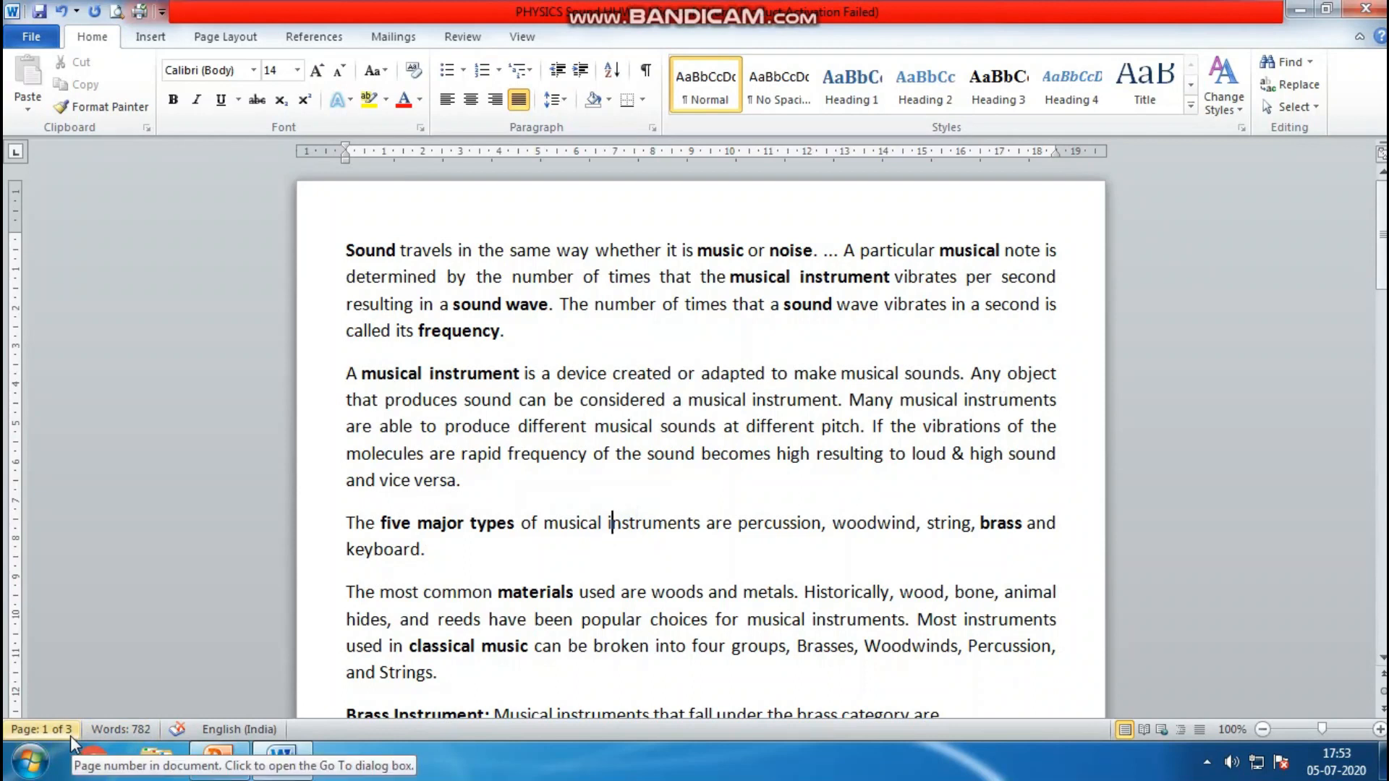
pyautogui.moveTo(1382, 235)
pyautogui.mouseDown()
pyautogui.moveTo(1382, 512)
pyautogui.moveTo(1382, 216)
pyautogui.mouseUp()
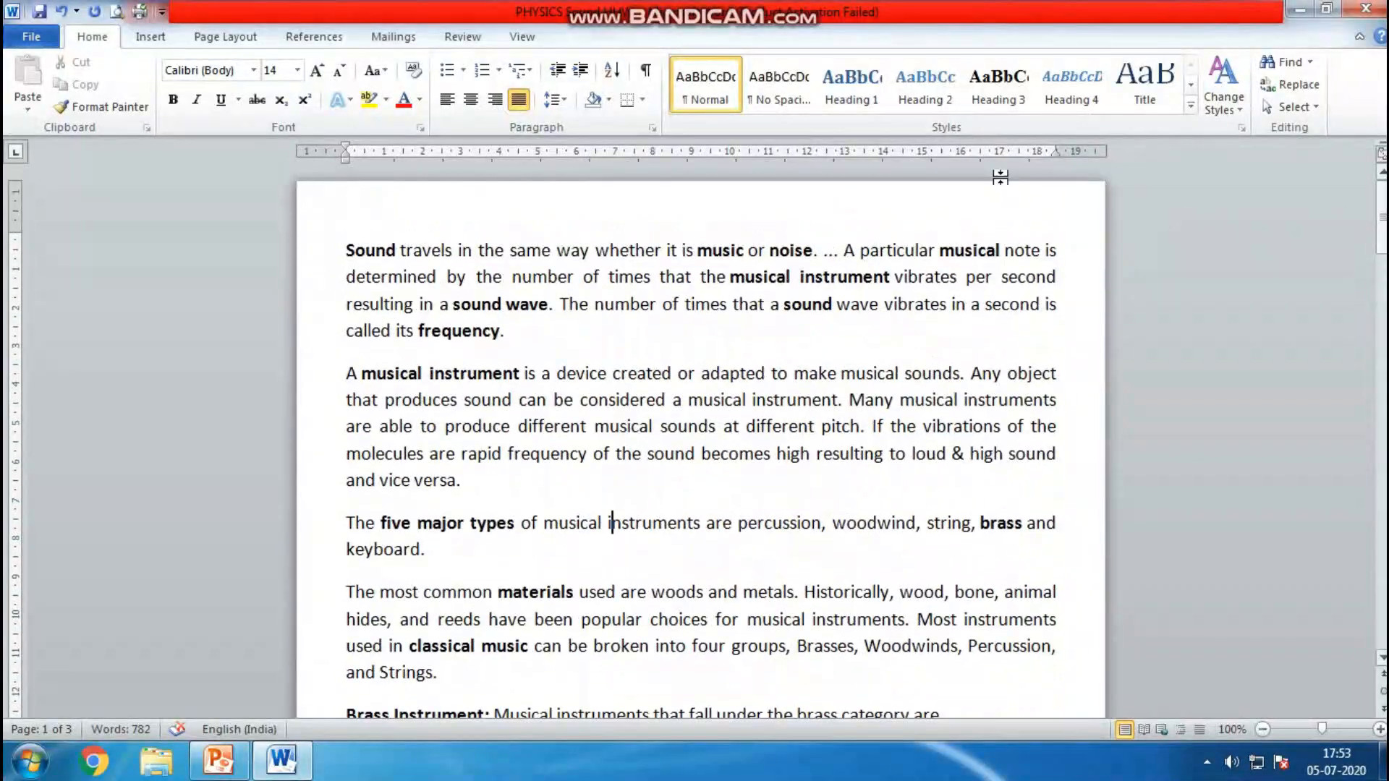
pyautogui.click(653, 131)
pyautogui.hotkey('ctrl', 'a')
pyautogui.rightClick(451, 248)
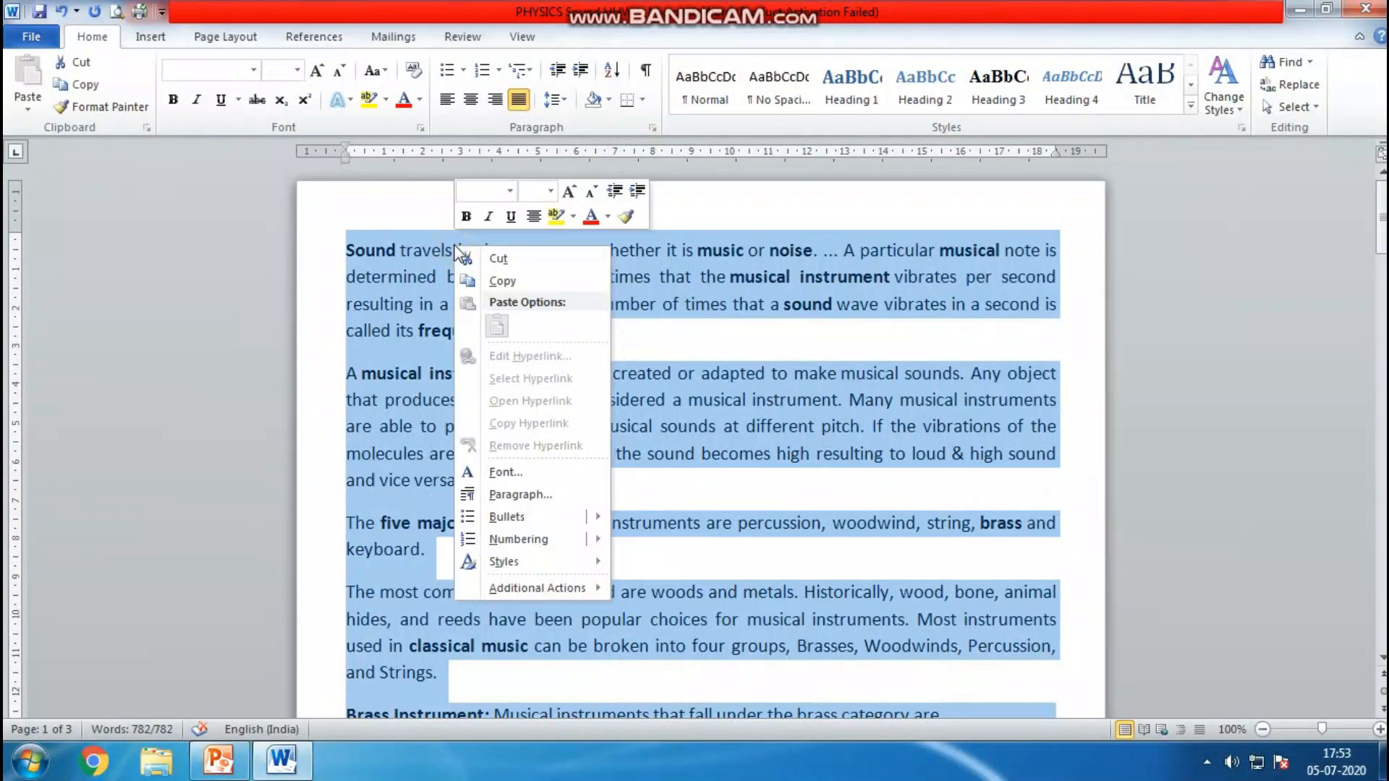
pyautogui.click(529, 495)
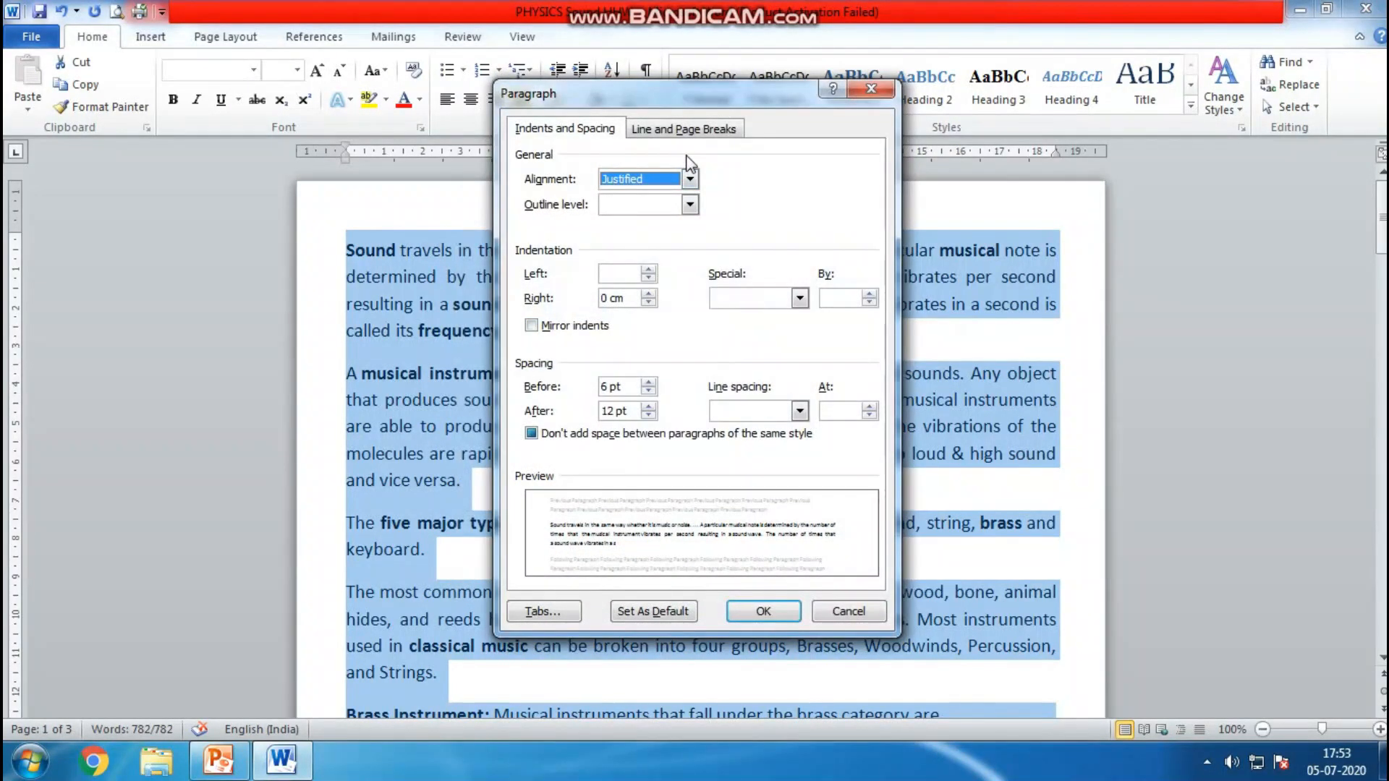
pyautogui.click(649, 415)
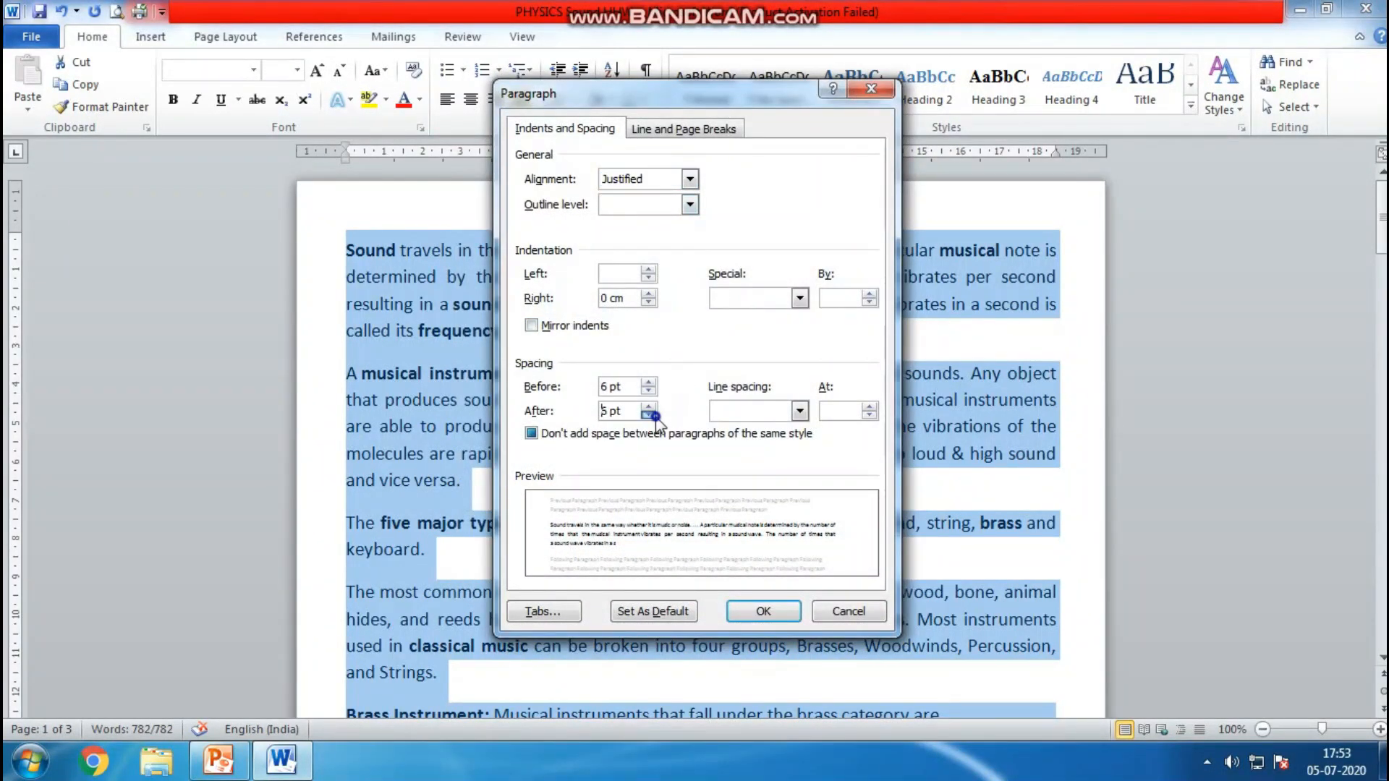
pyautogui.click(767, 414)
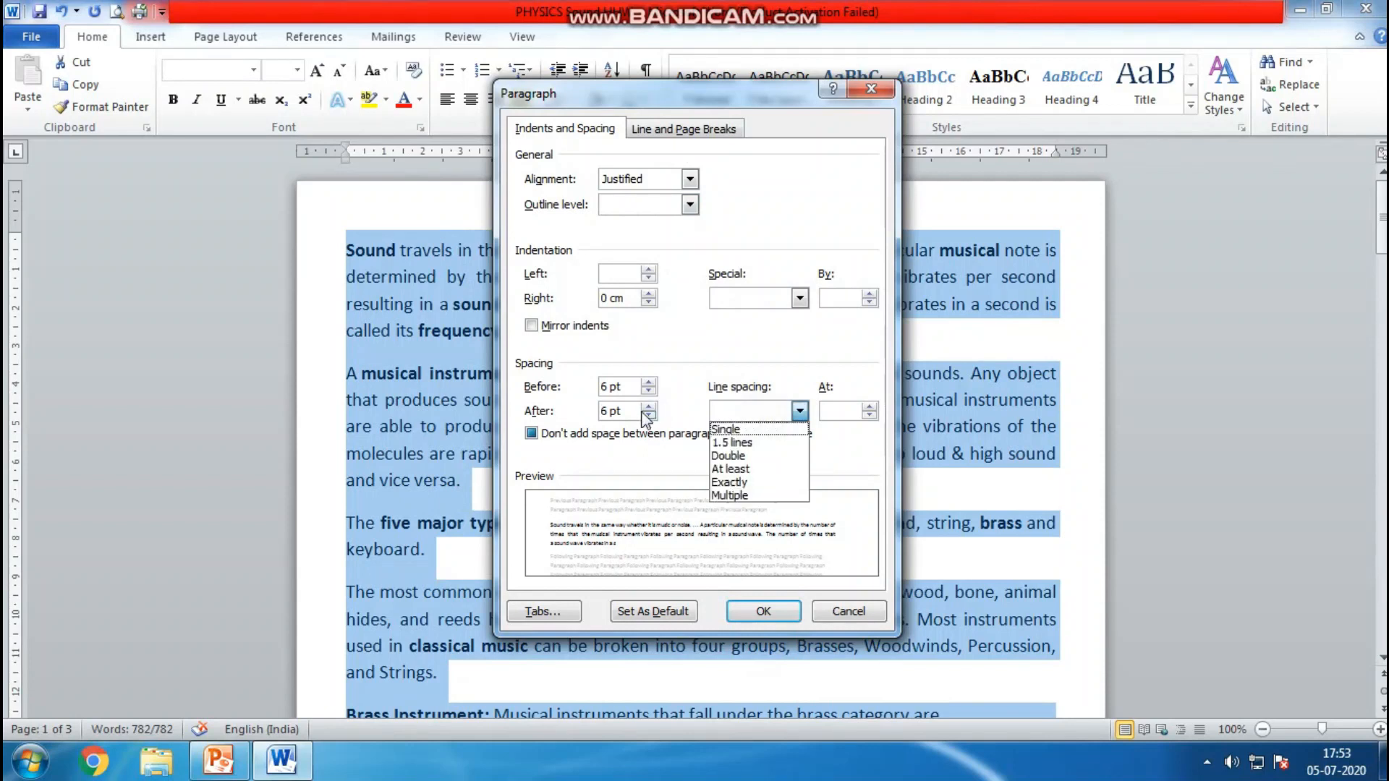
pyautogui.click(774, 449)
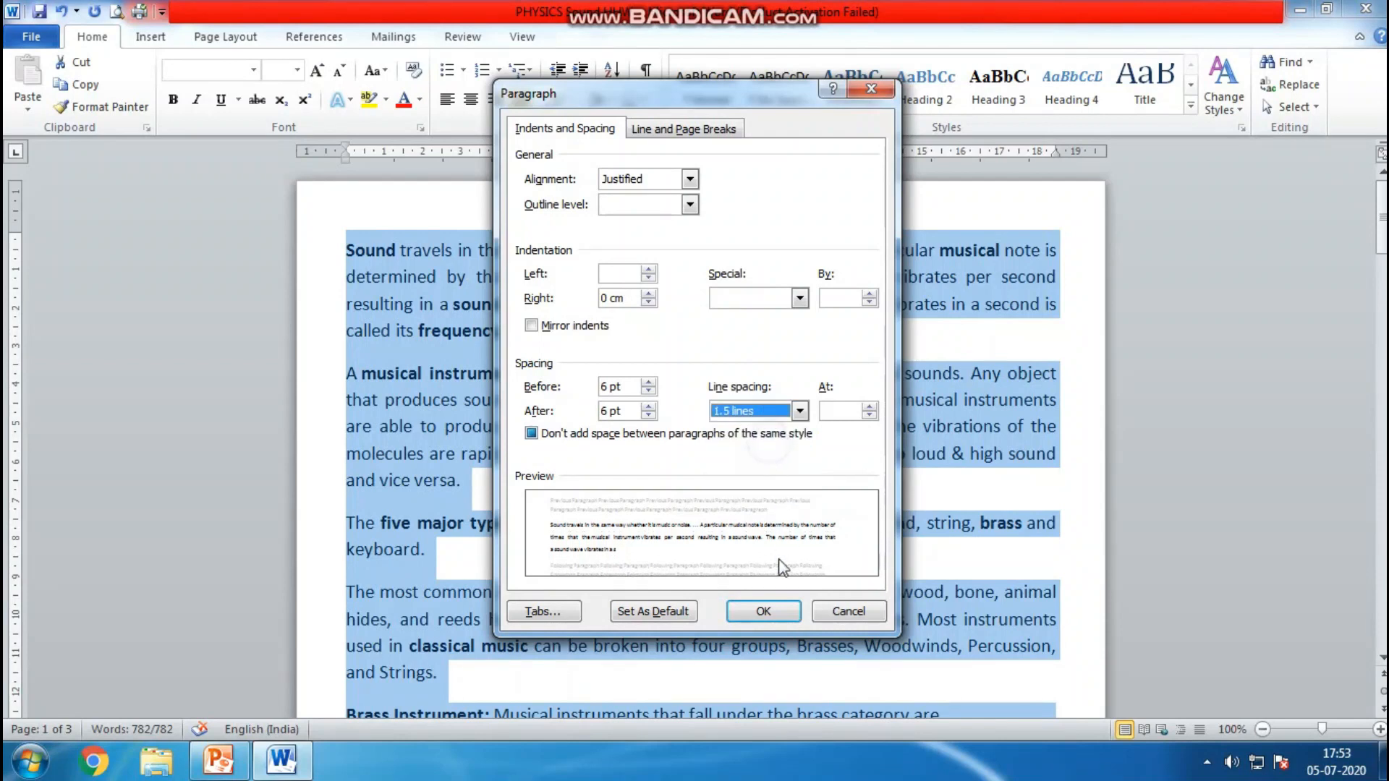
pyautogui.click(769, 612)
pyautogui.click(570, 425)
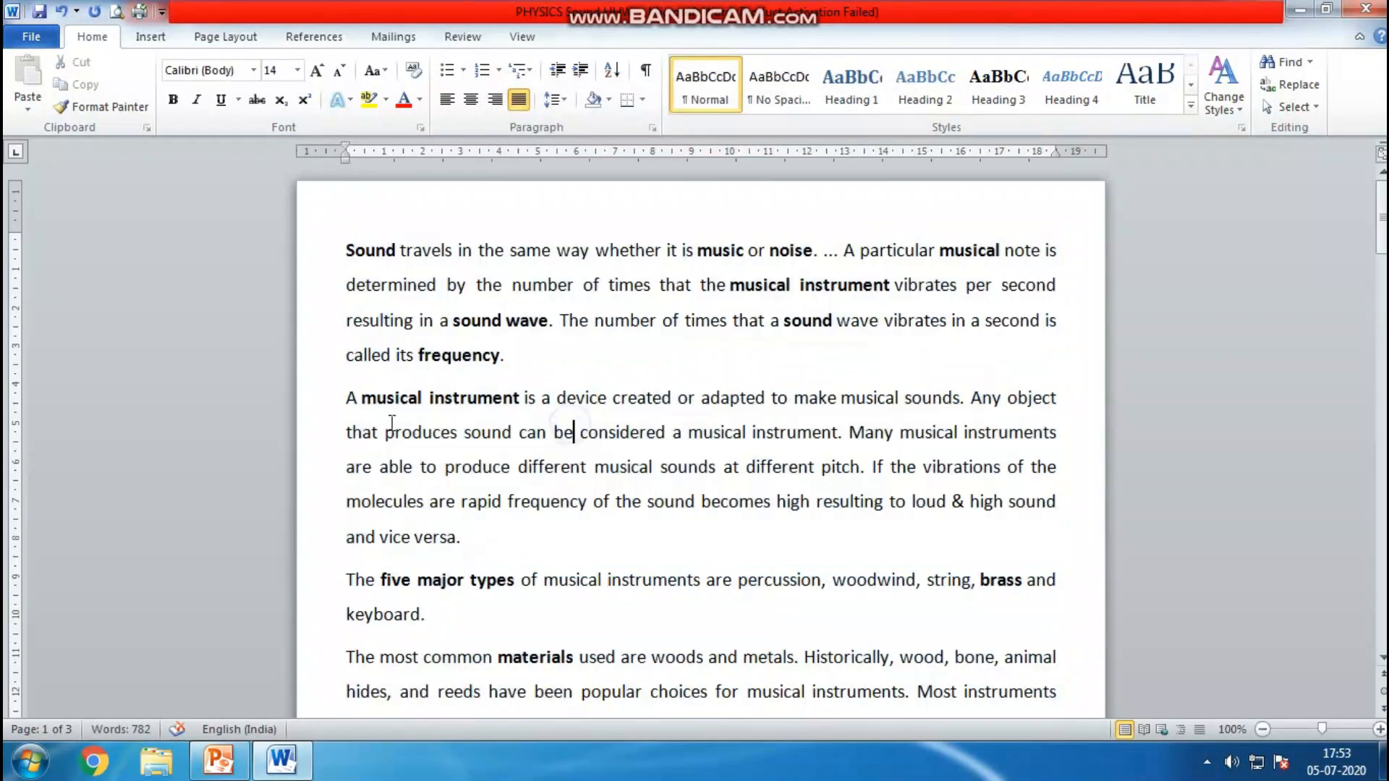
# Set the line spacing of the whole document to Single
pyautogui.moveTo(346, 398); pyautogui.dragTo(1054, 433)
pyautogui.click(950, 502)
pyautogui.moveTo(1382, 206)
pyautogui.mouseDown()
pyautogui.moveTo(1382, 590)
pyautogui.moveTo(1382, 210)
pyautogui.mouseUp()
pyautogui.hotkey('ctrl', 'a')
pyautogui.rightClick(793, 286)
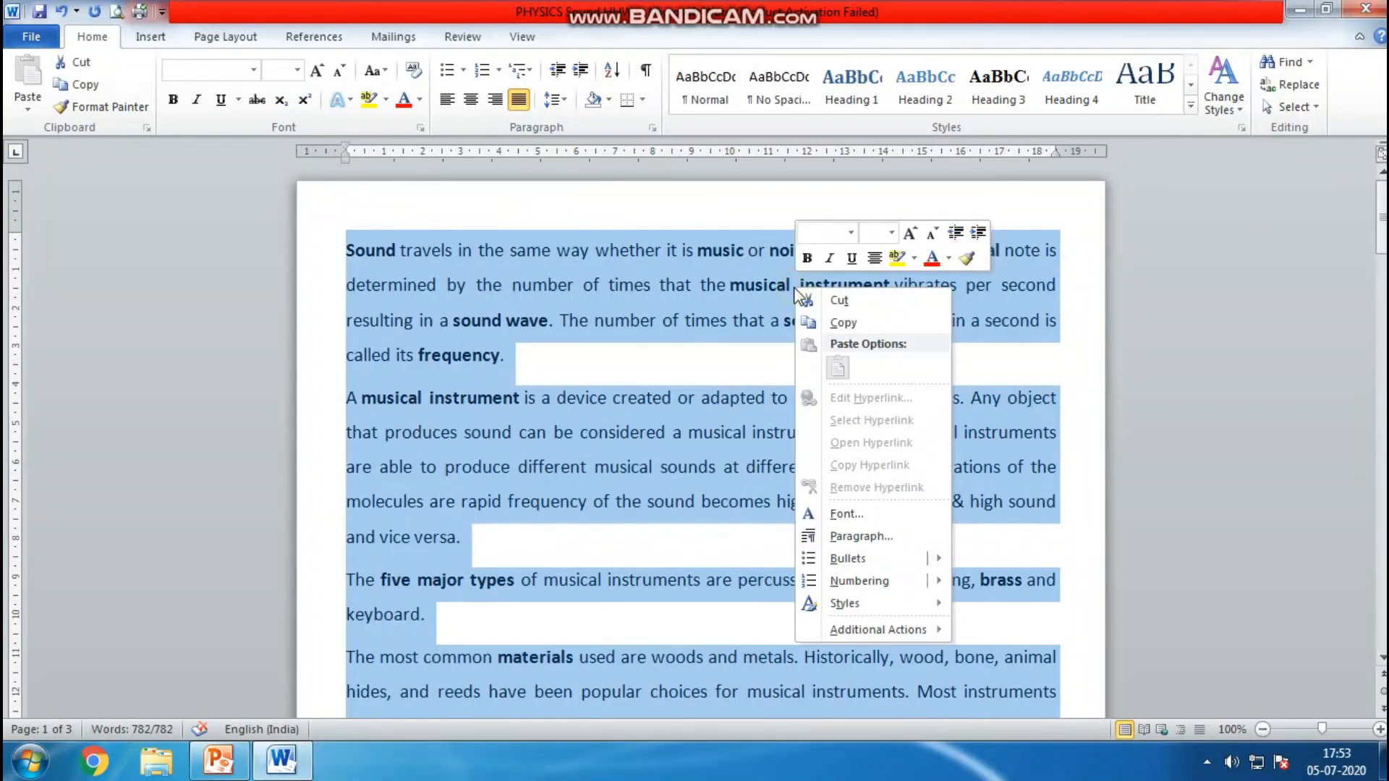
pyautogui.click(861, 536)
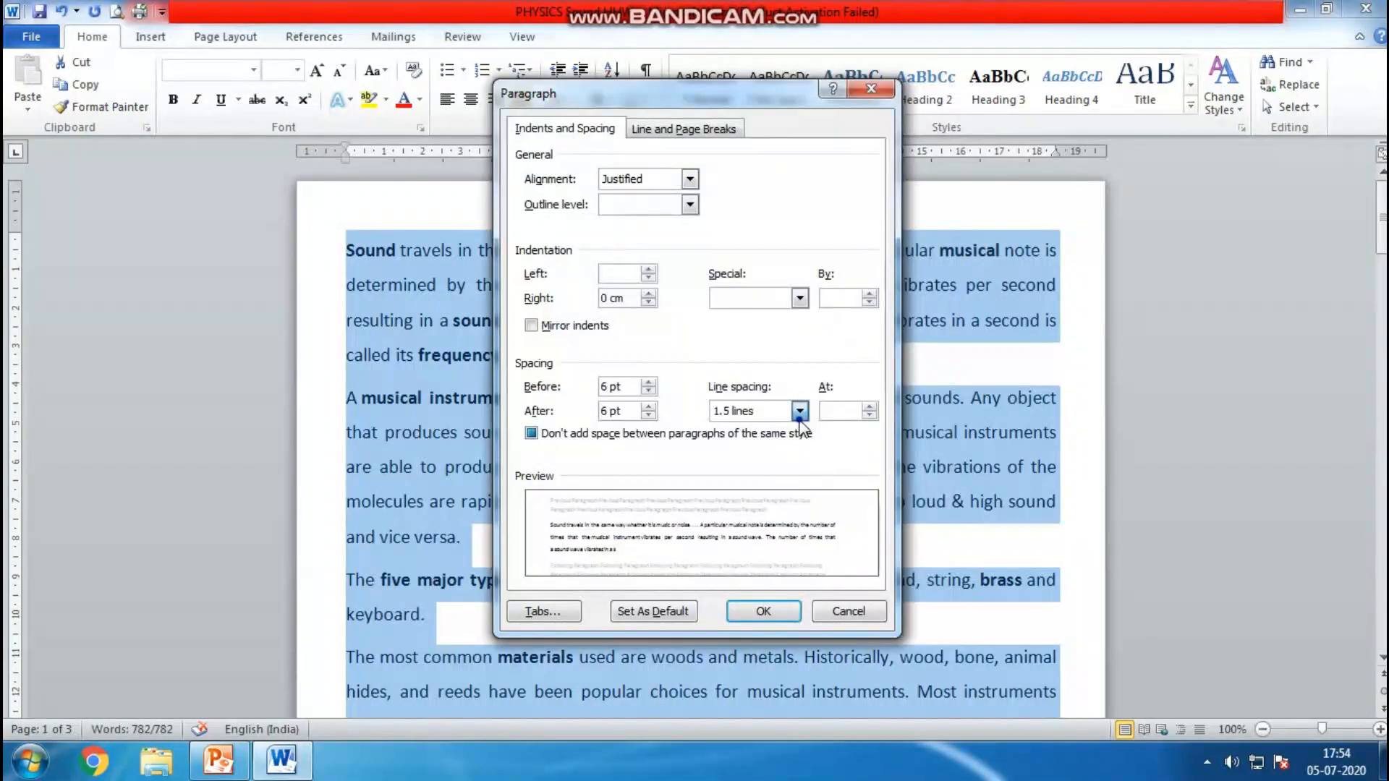
pyautogui.click(799, 411)
pyautogui.click(797, 431)
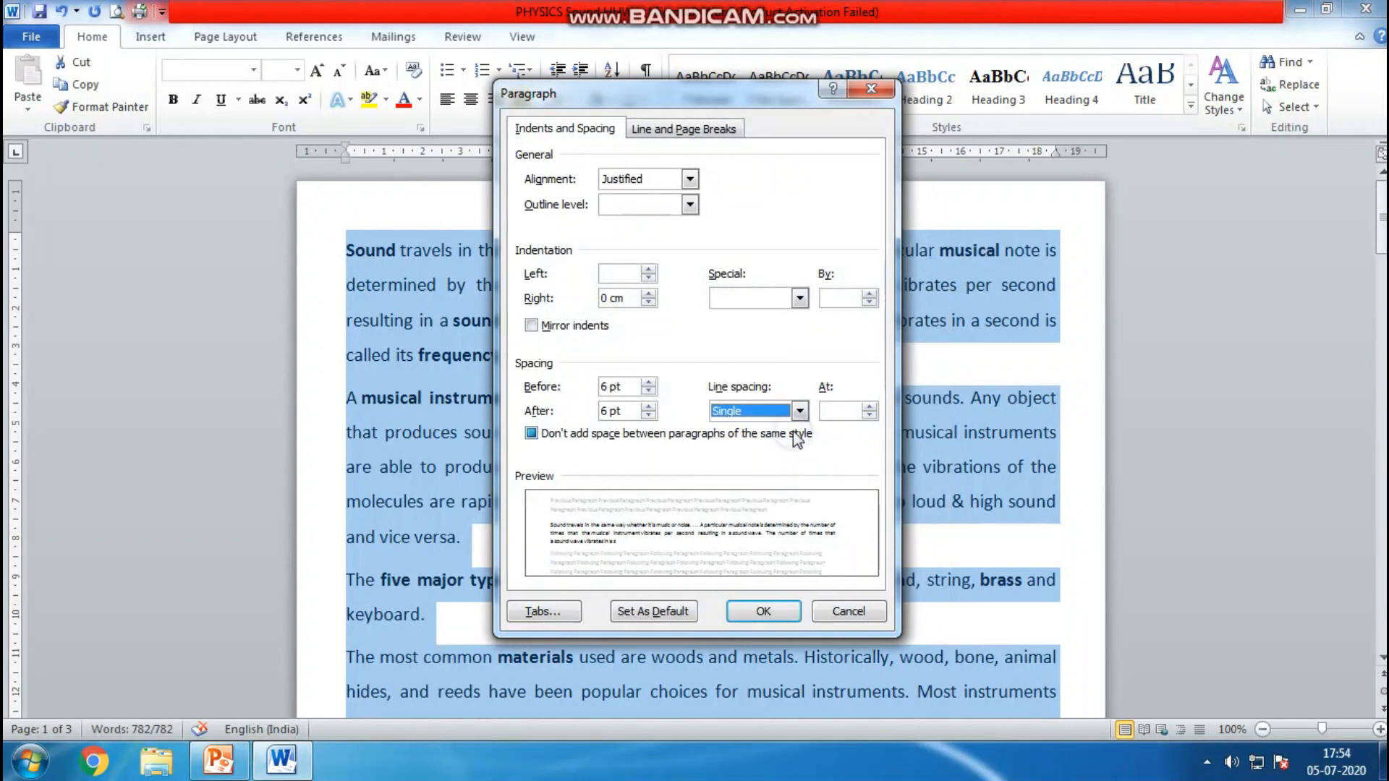
pyautogui.click(795, 609)
pyautogui.click(699, 395)
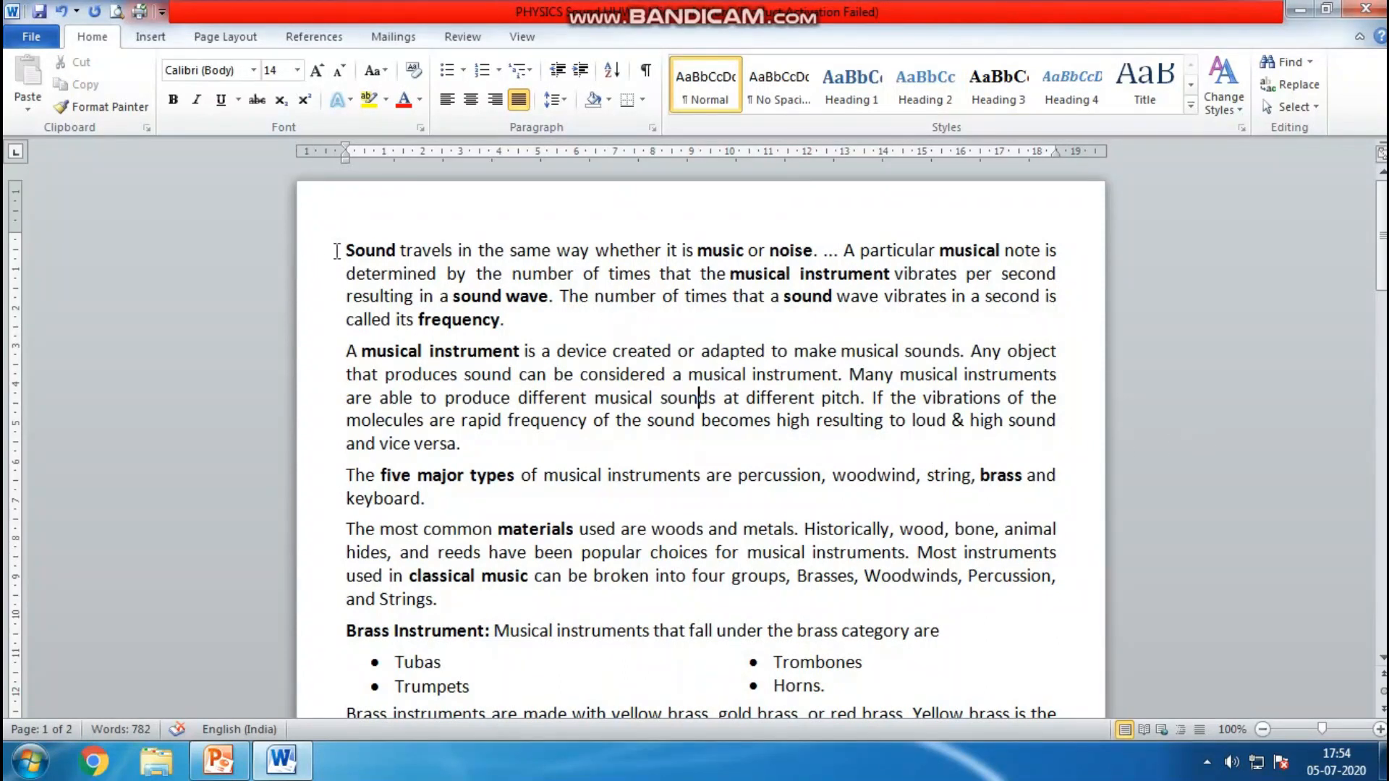
# Select the first paragraph and change its text to UPPERCASE
pyautogui.moveTo(344, 248); pyautogui.dragTo(533, 320)
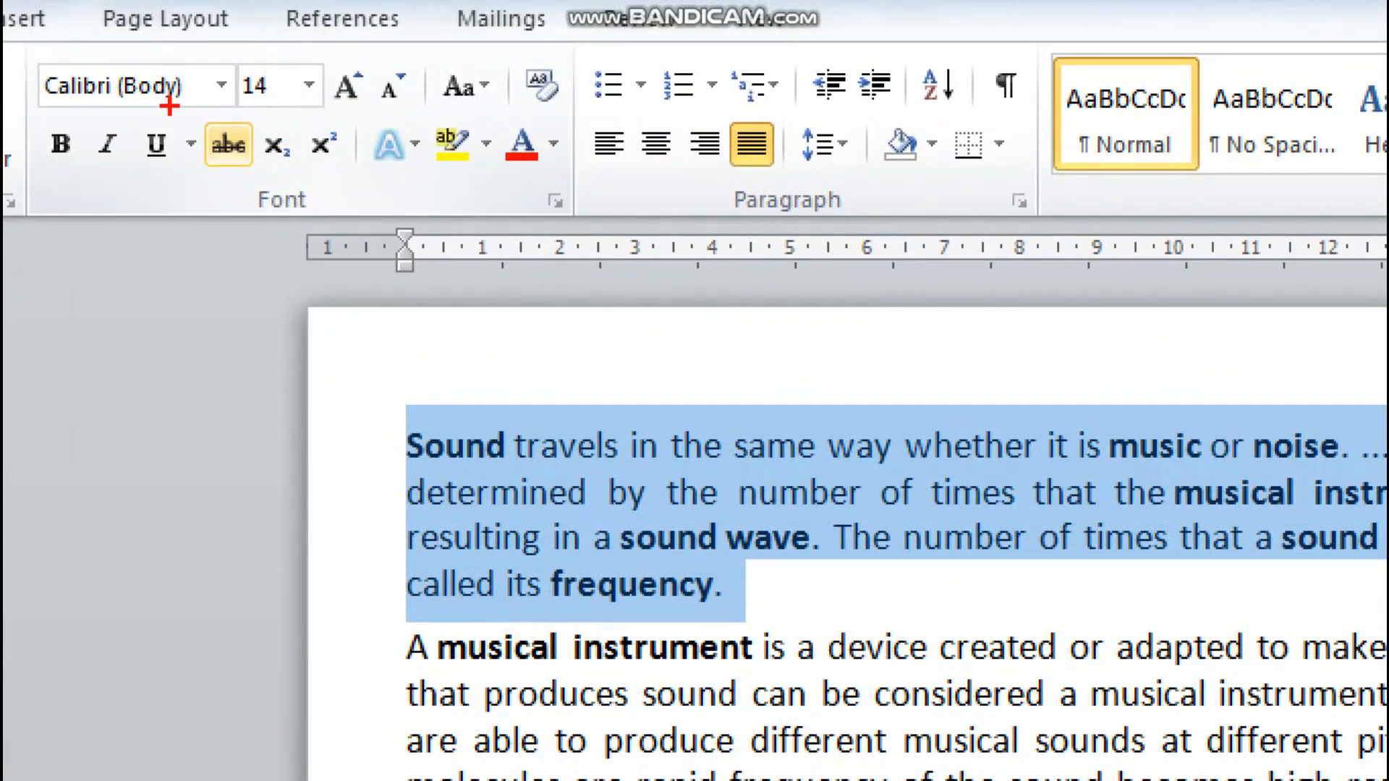
pyautogui.moveTo(251, 219)
pyautogui.mouseDown()
pyautogui.moveTo(311, 165)
pyautogui.moveTo(249, 226)
pyautogui.mouseUp()
pyautogui.moveTo(434, 93)
pyautogui.mouseDown()
pyautogui.moveTo(482, 112)
pyautogui.moveTo(510, 71)
pyautogui.moveTo(427, 62)
pyautogui.moveTo(426, 110)
pyautogui.mouseUp()
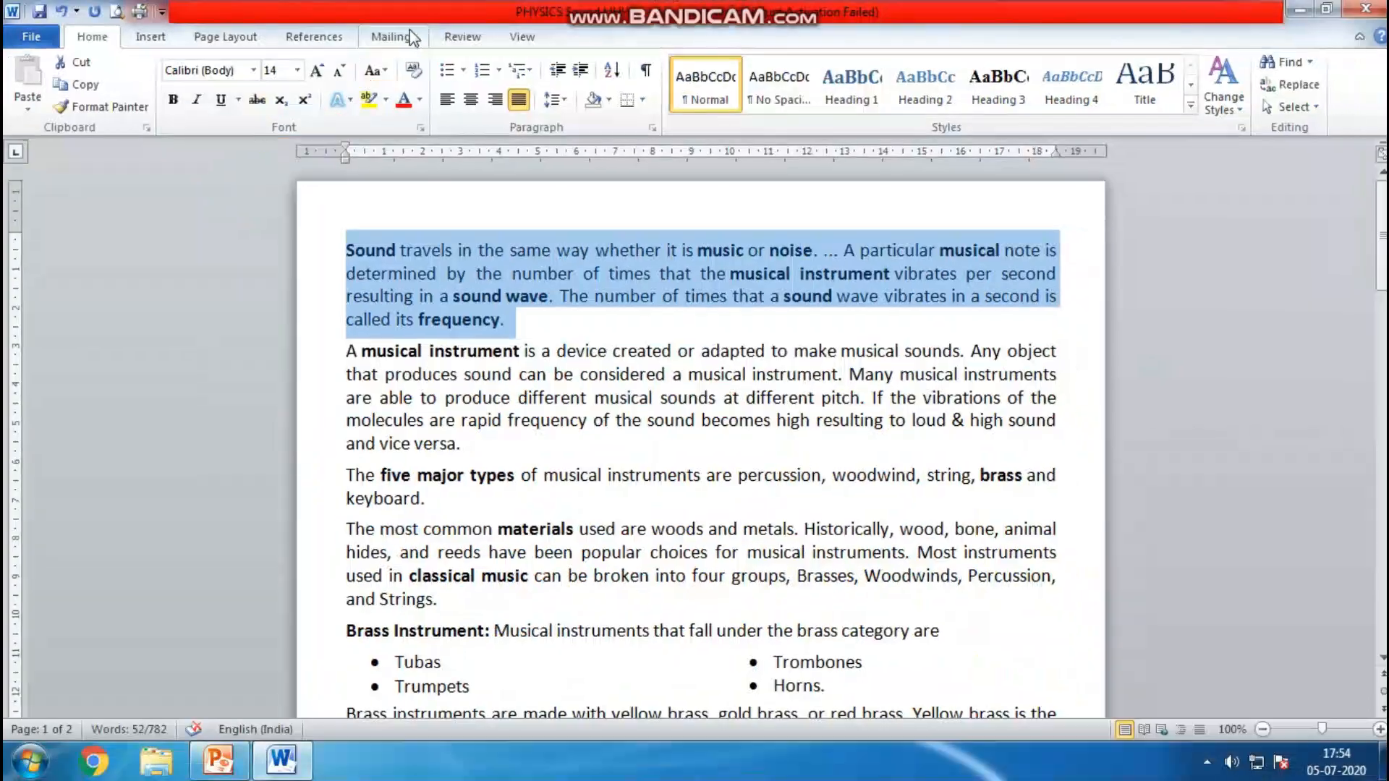
pyautogui.click(484, 85)
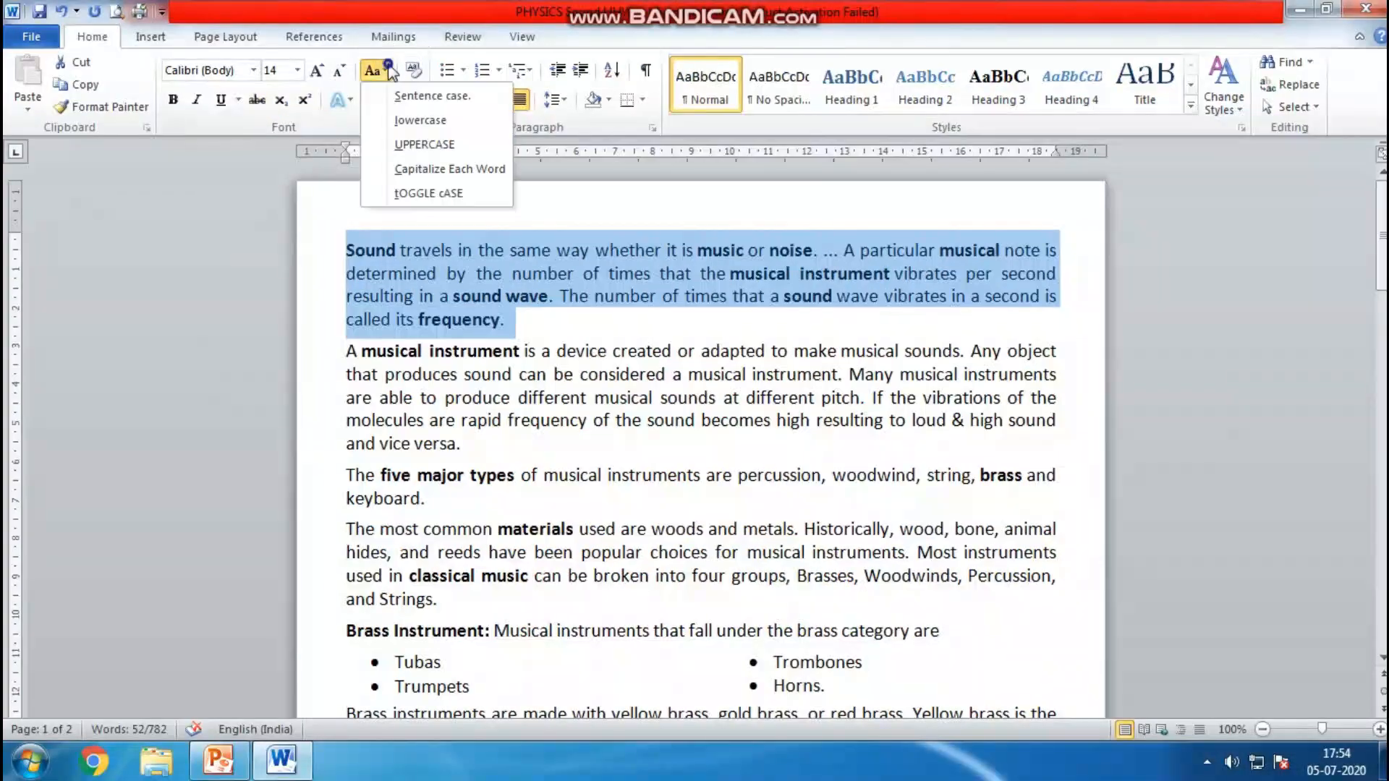
pyautogui.click(429, 145)
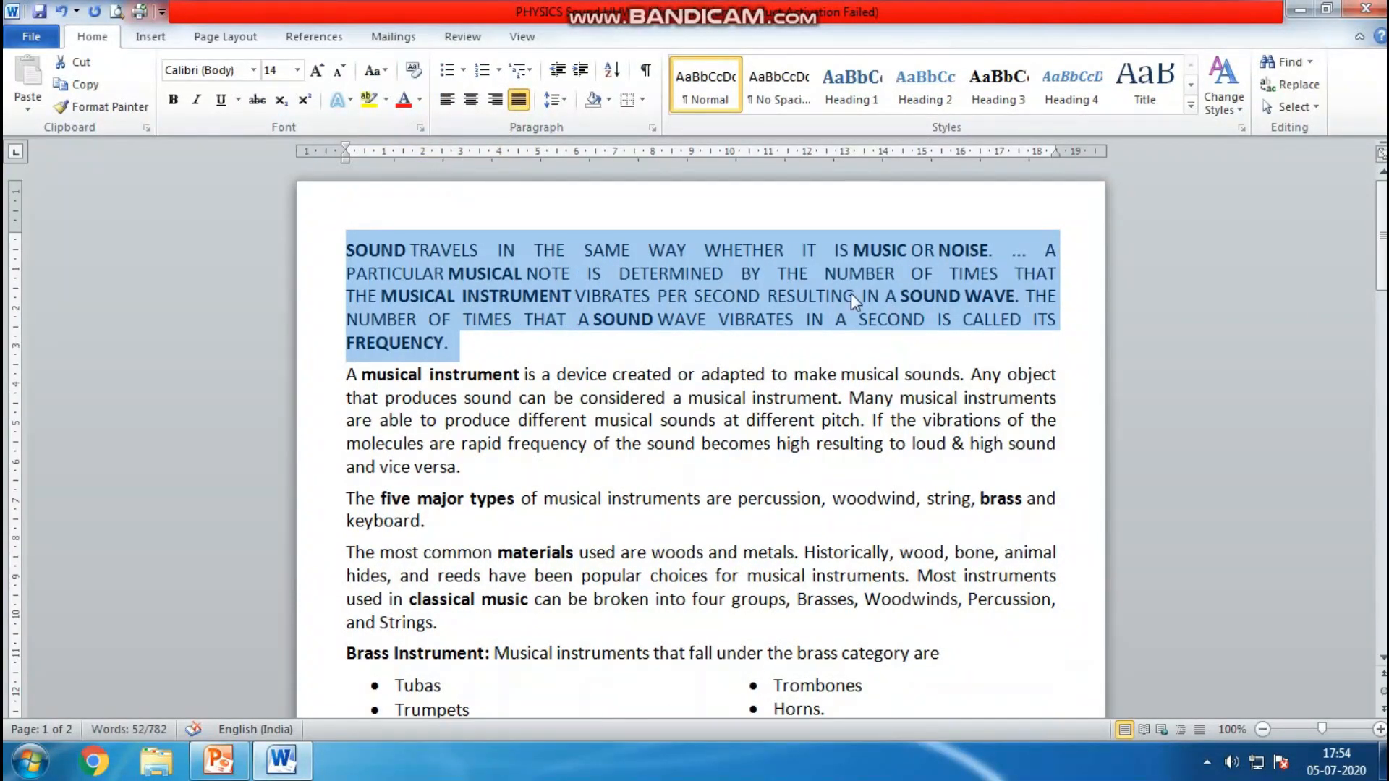
# Change the first paragraph's text to lowercase
pyautogui.click(373, 70)
pyautogui.click(405, 115)
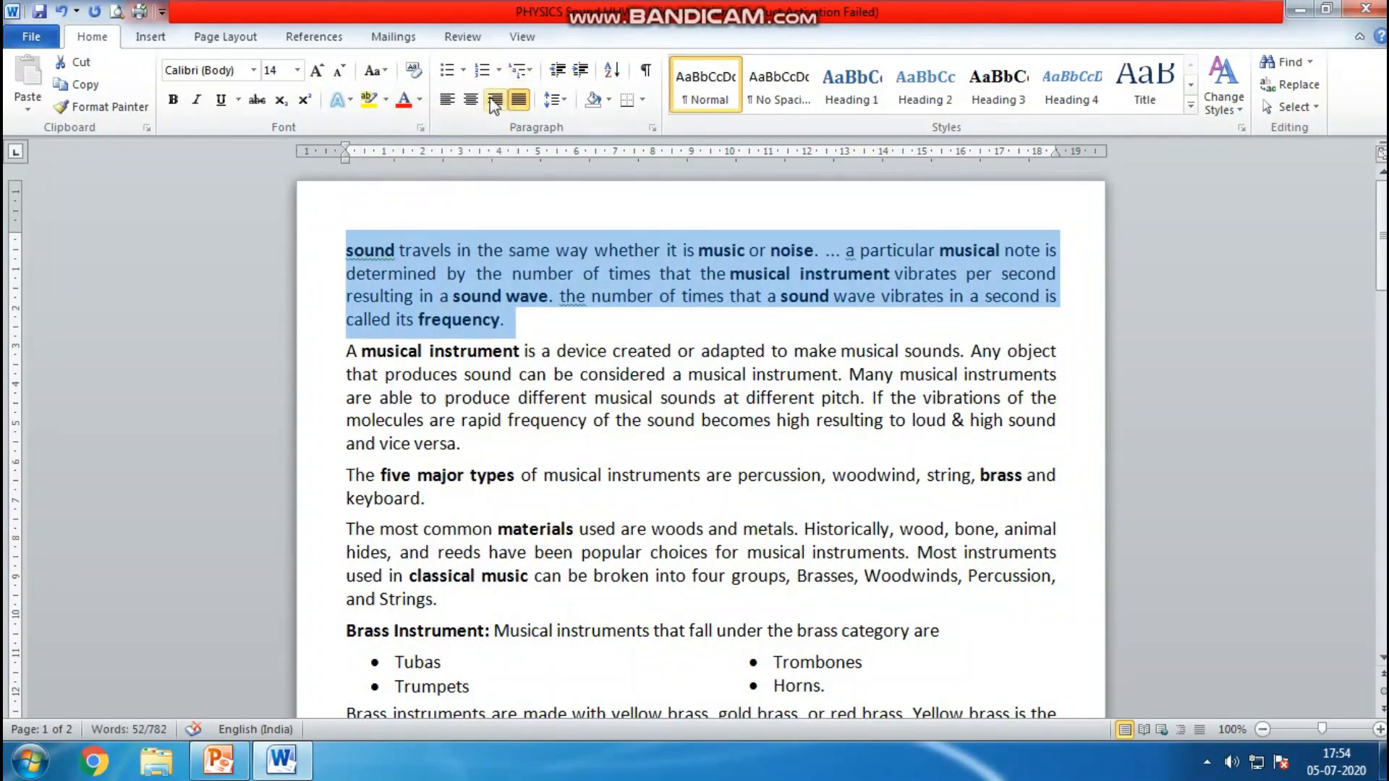
# Change the first paragraph's text to Sentence case
pyautogui.click(391, 73)
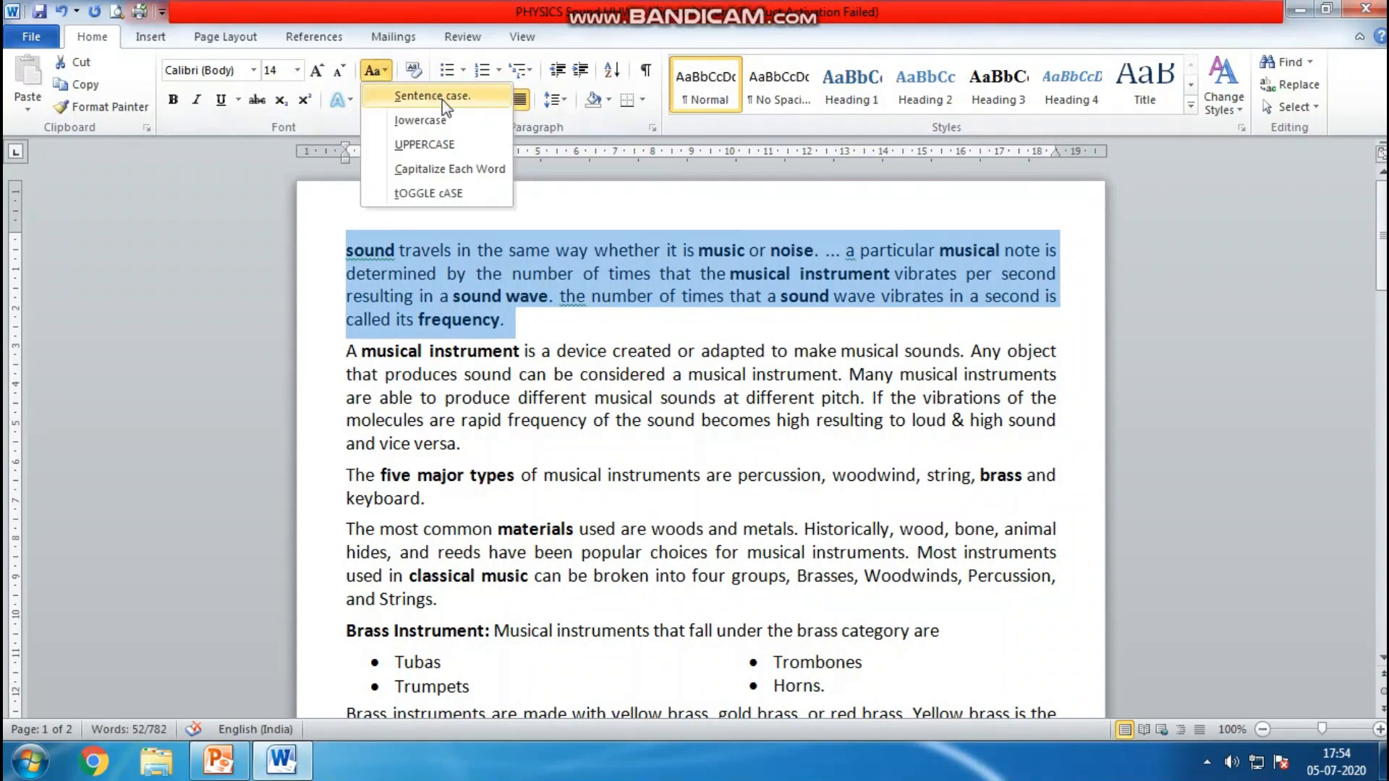
pyautogui.click(465, 99)
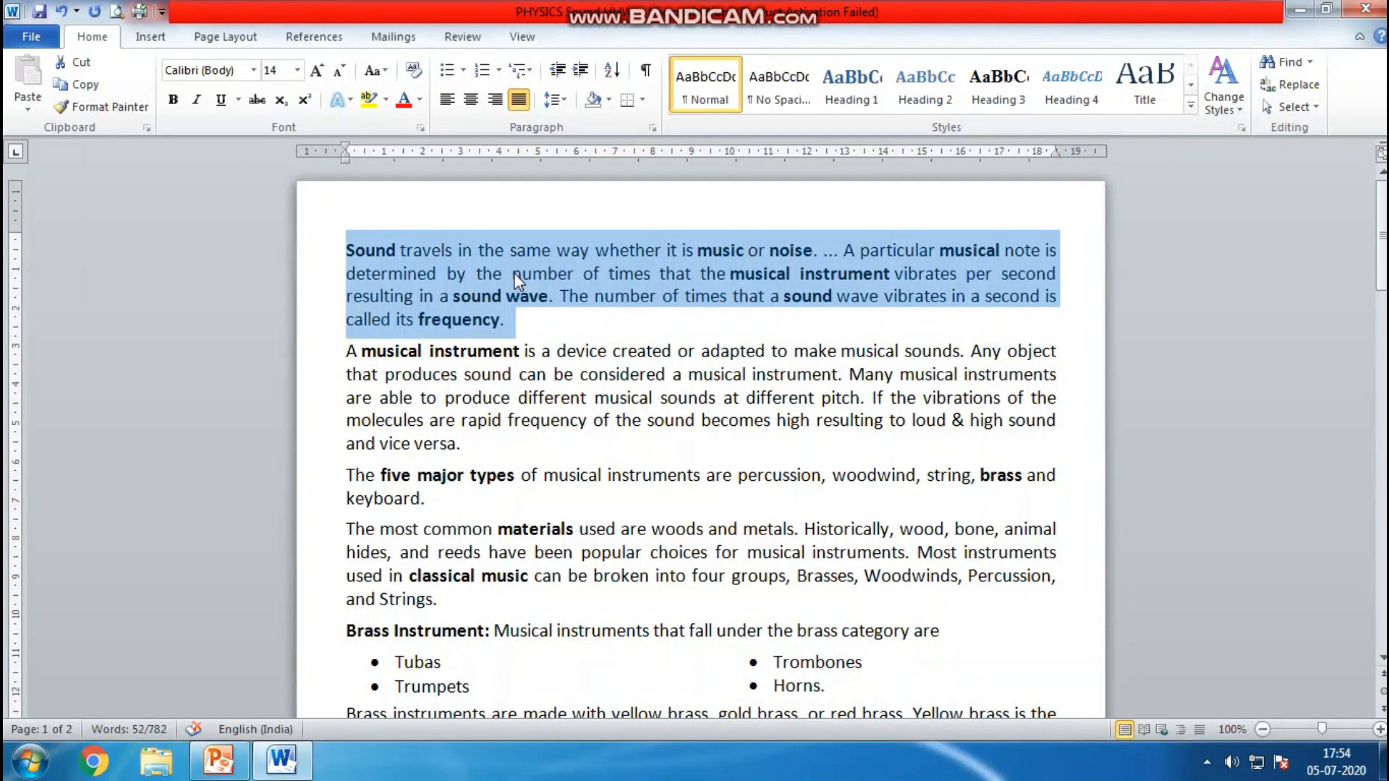
pyautogui.click(560, 420)
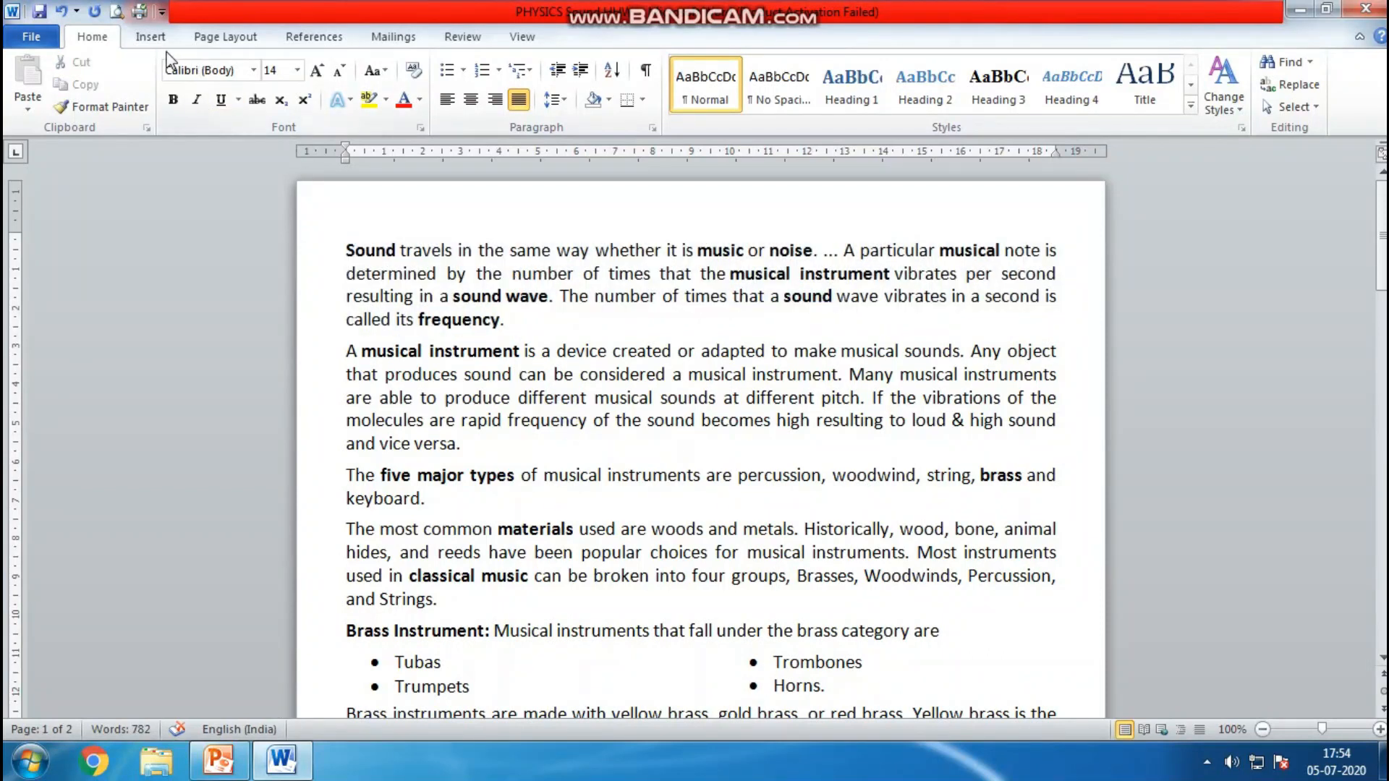
# Insert an Alphabet header and replace its title placeholder with L-5 Sound
pyautogui.click(151, 37)
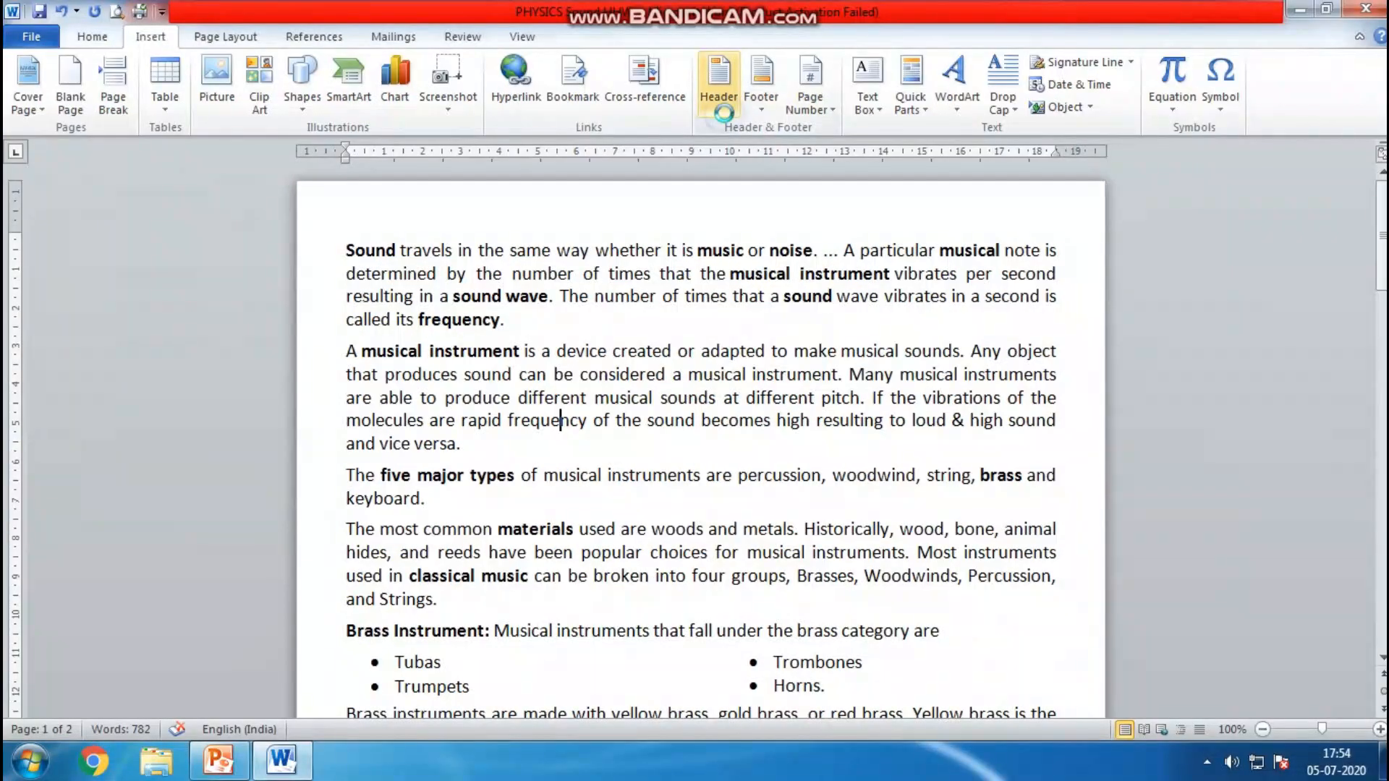
pyautogui.click(723, 109)
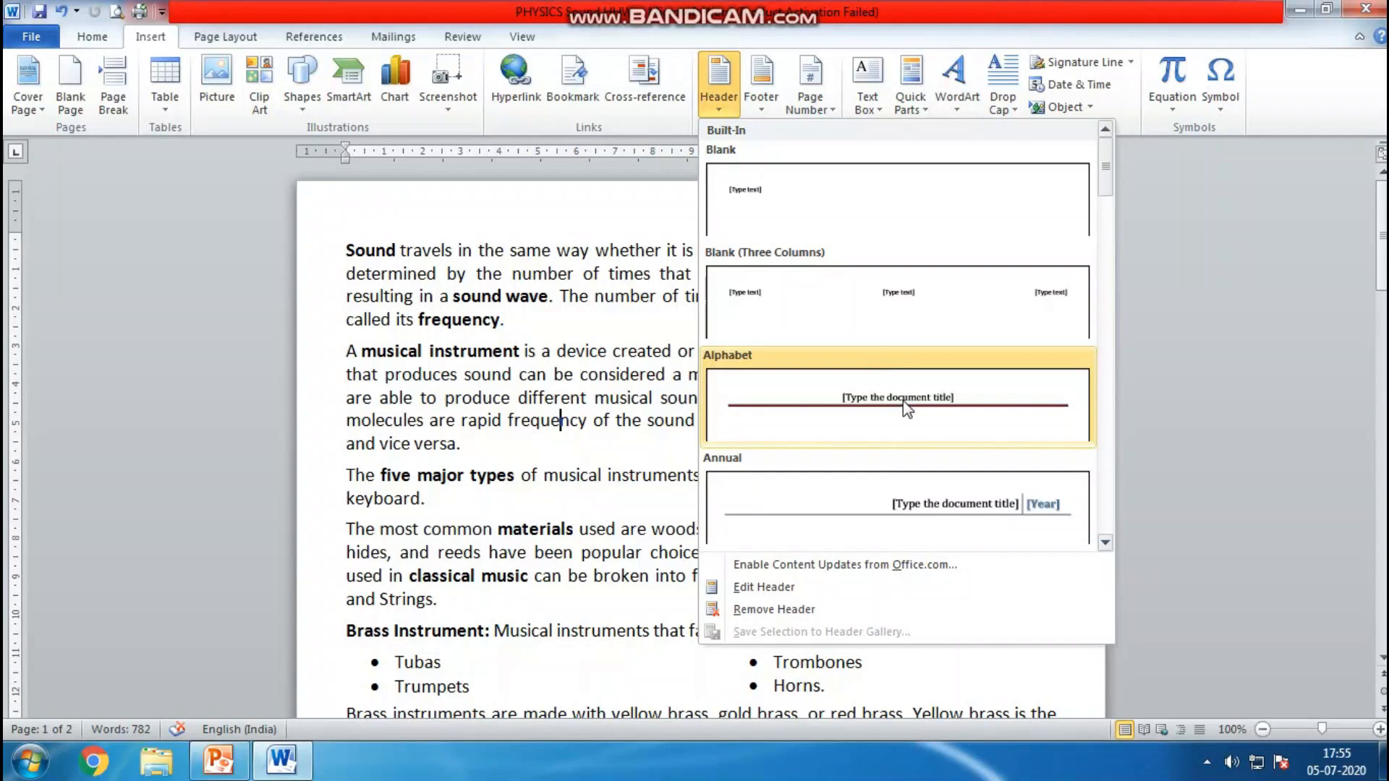
pyautogui.click(903, 402)
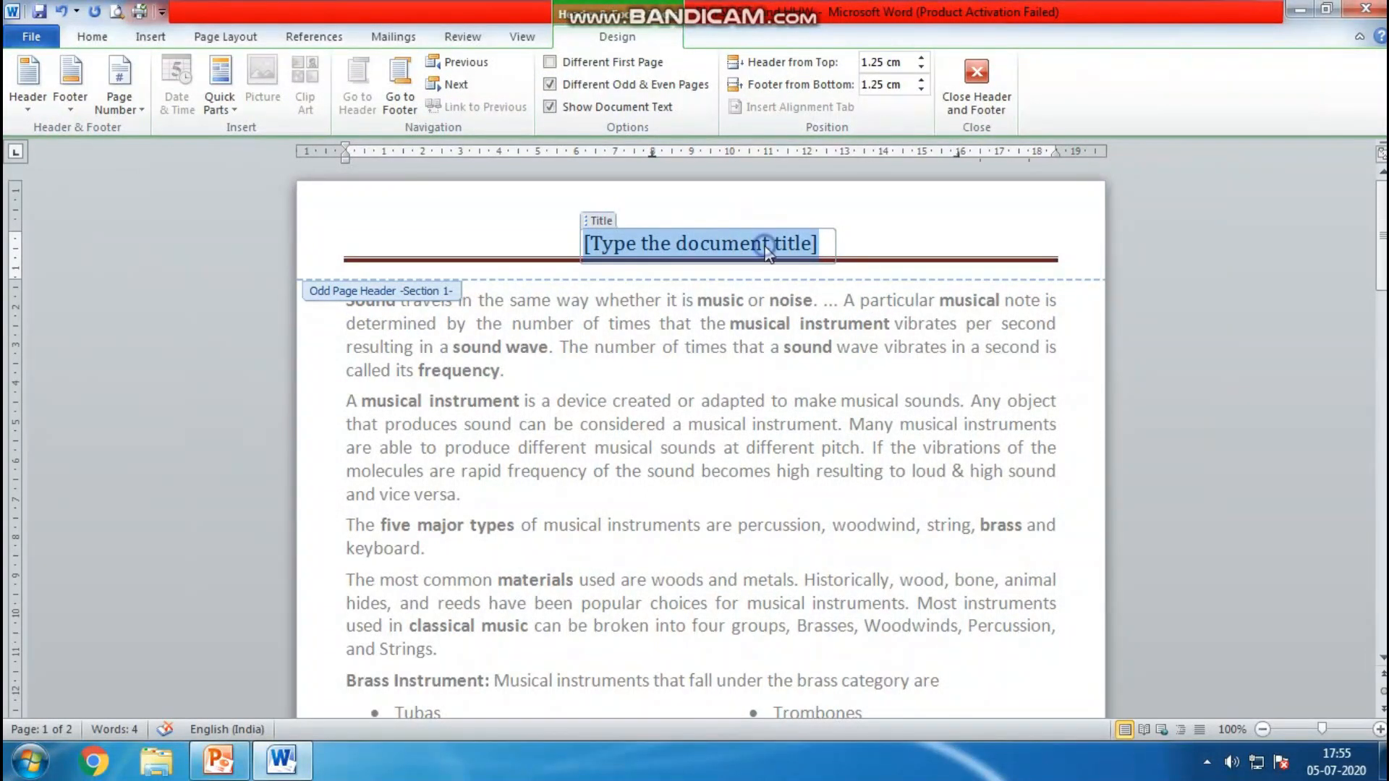
pyautogui.press('Delete')
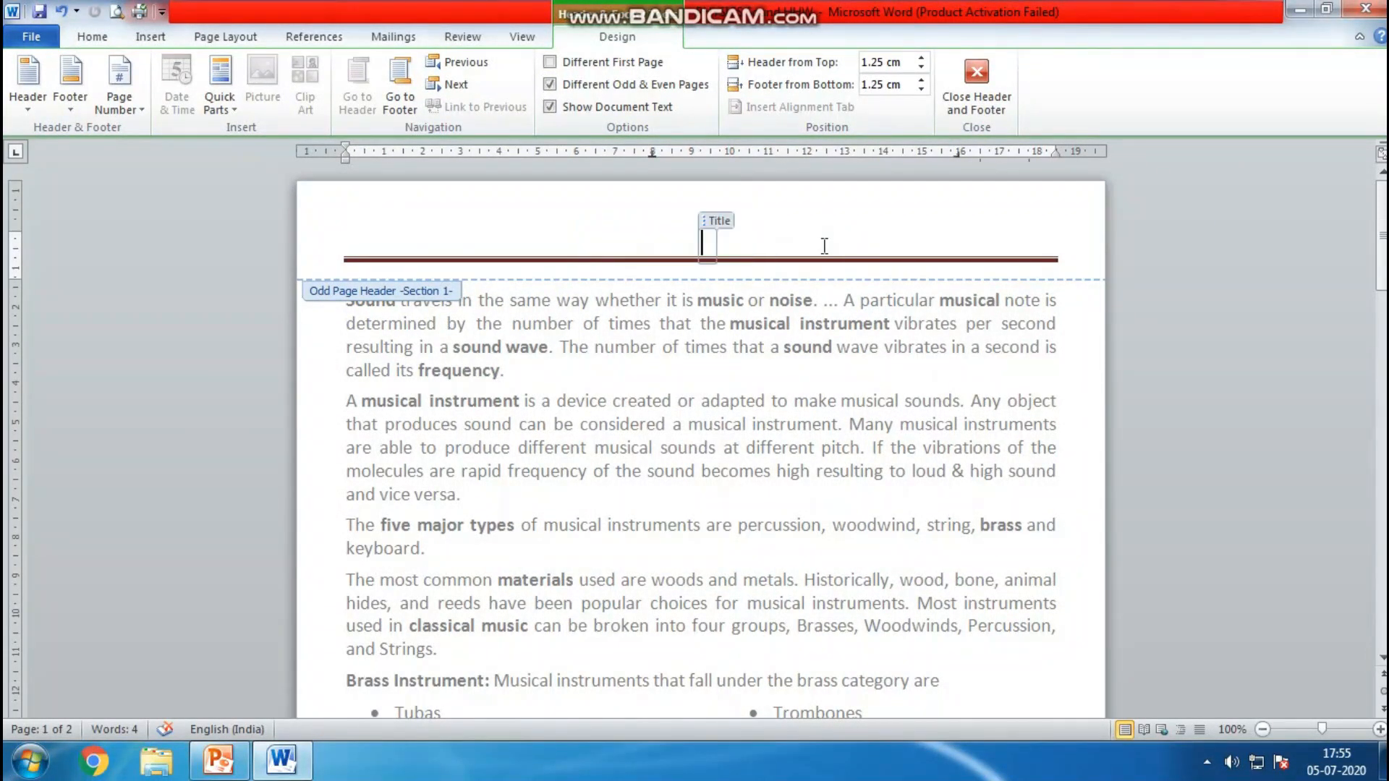
pyautogui.write('L-5 Sound')
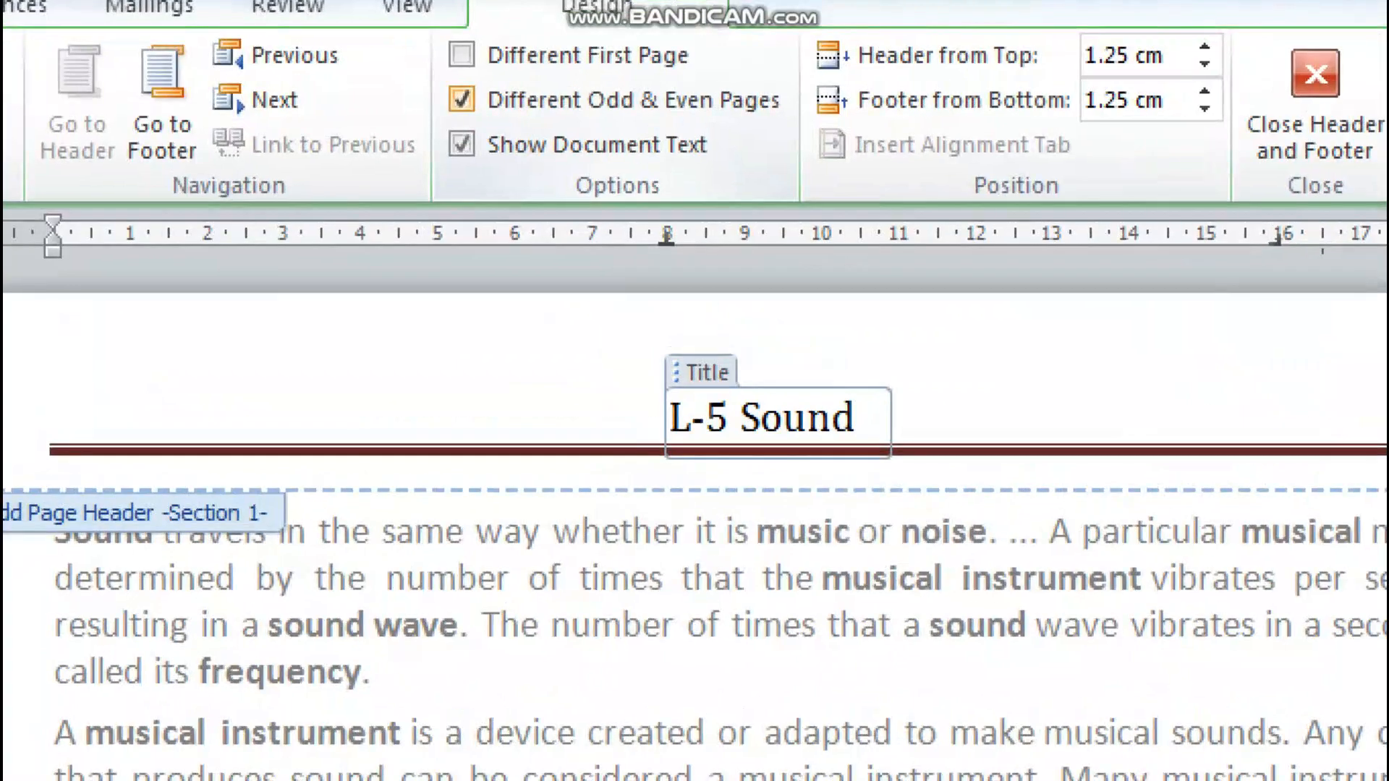
pyautogui.moveTo(453, 114); pyautogui.dragTo(779, 121)
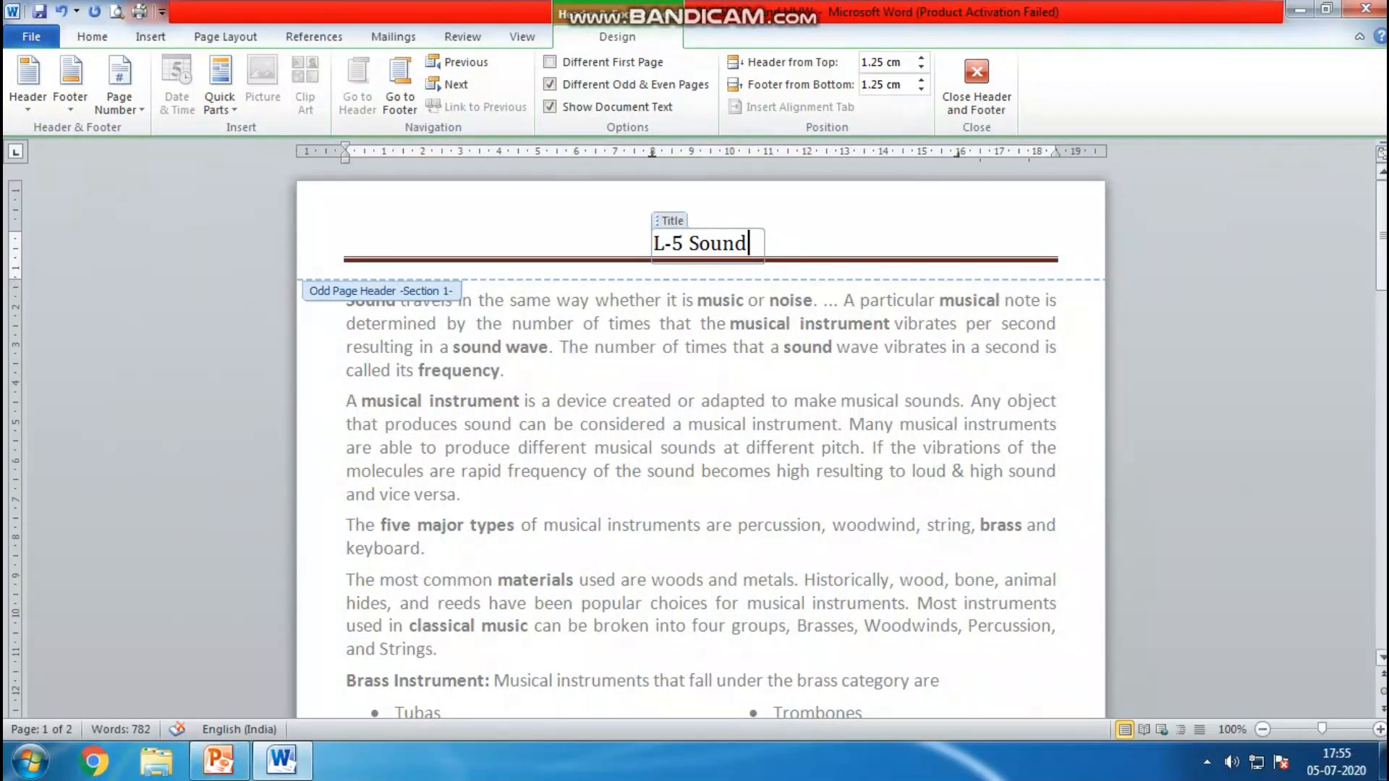
# Enter Musical Instruments & Sound in the even page header on page 2 and close header and footer editing
pyautogui.scroll(-15, 700, 434)
pyautogui.scroll(-1, 914, 391)
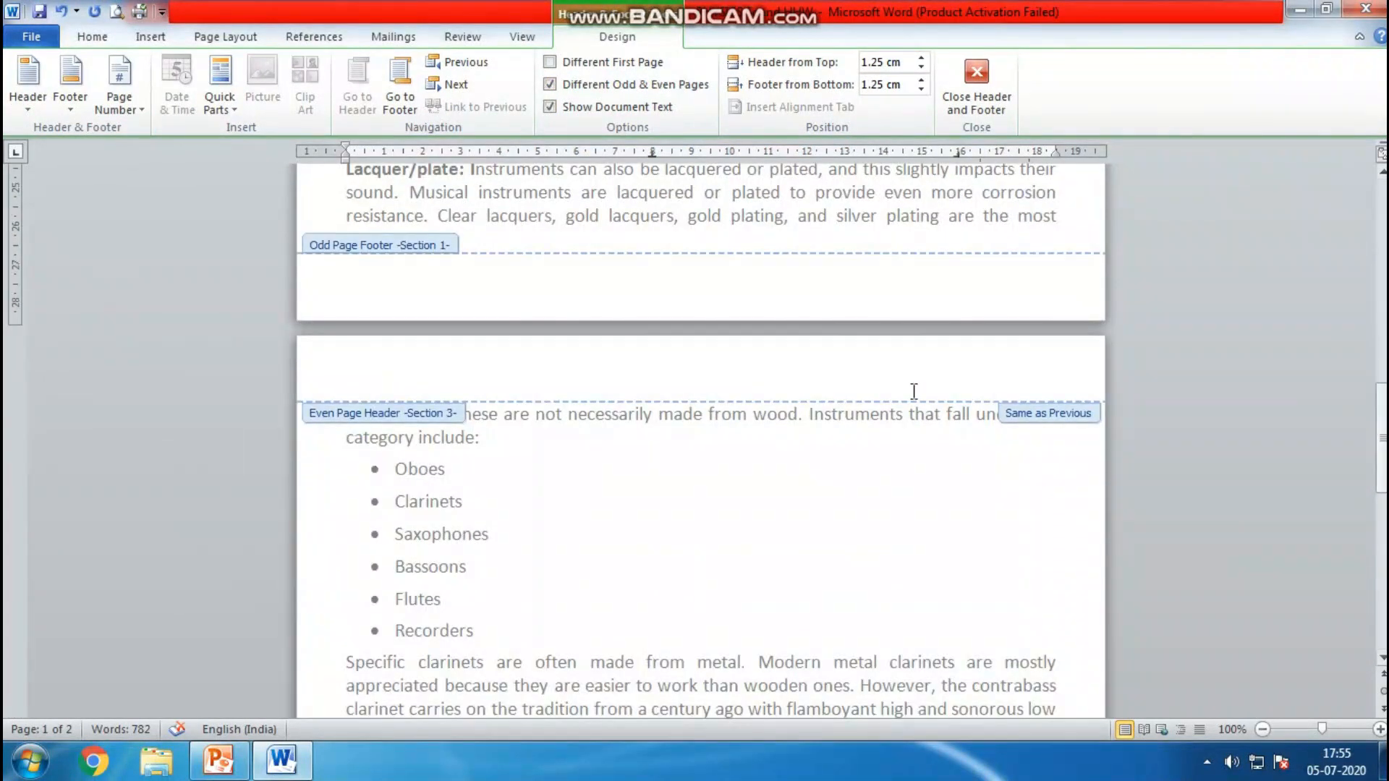
pyautogui.click(730, 381)
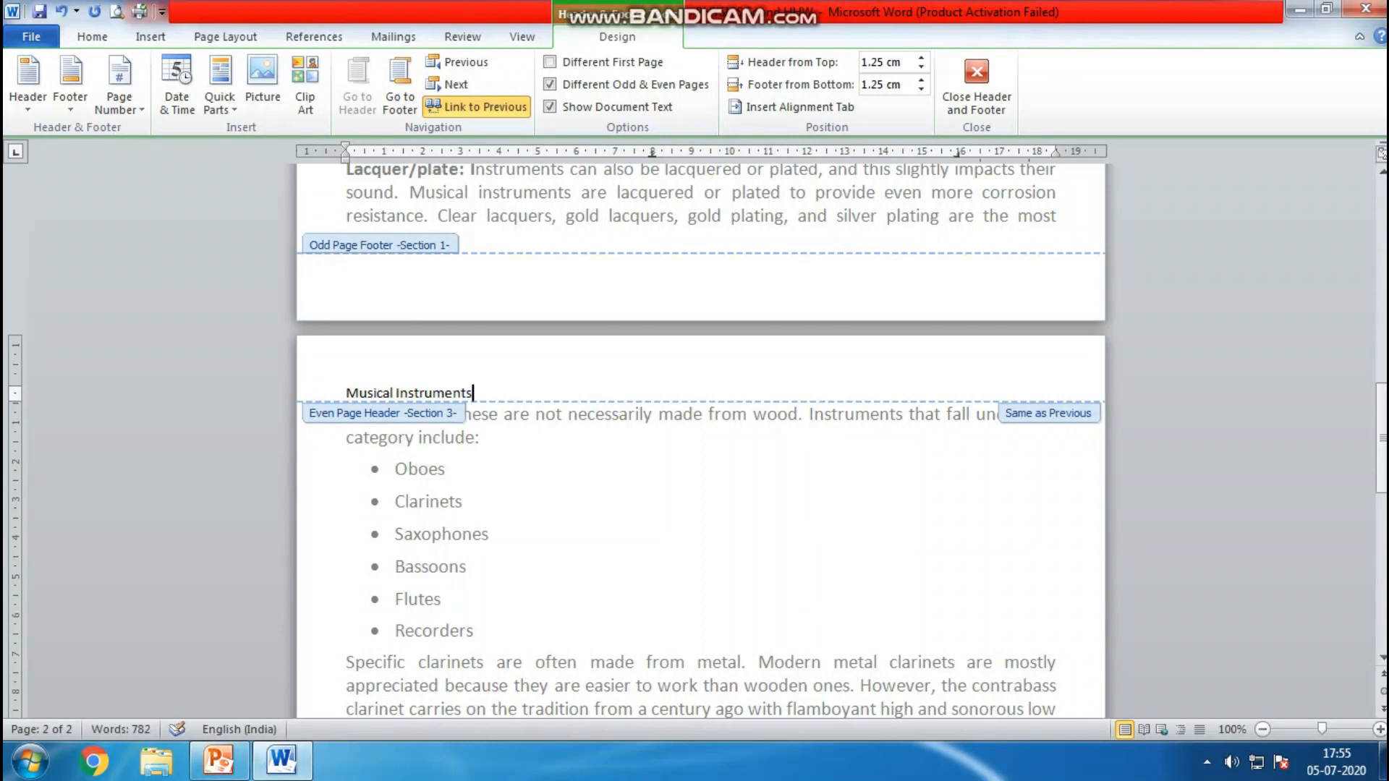
pyautogui.write('d')
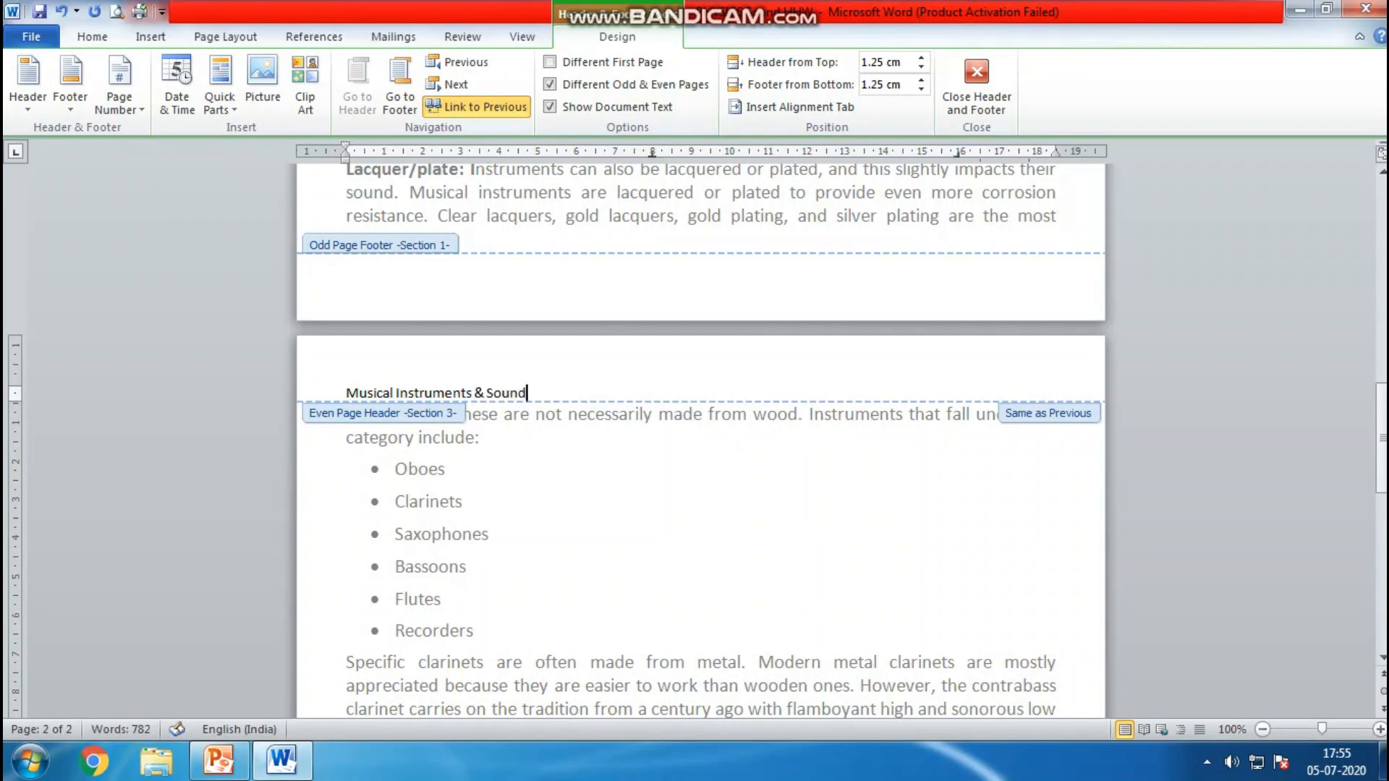
pyautogui.click(987, 79)
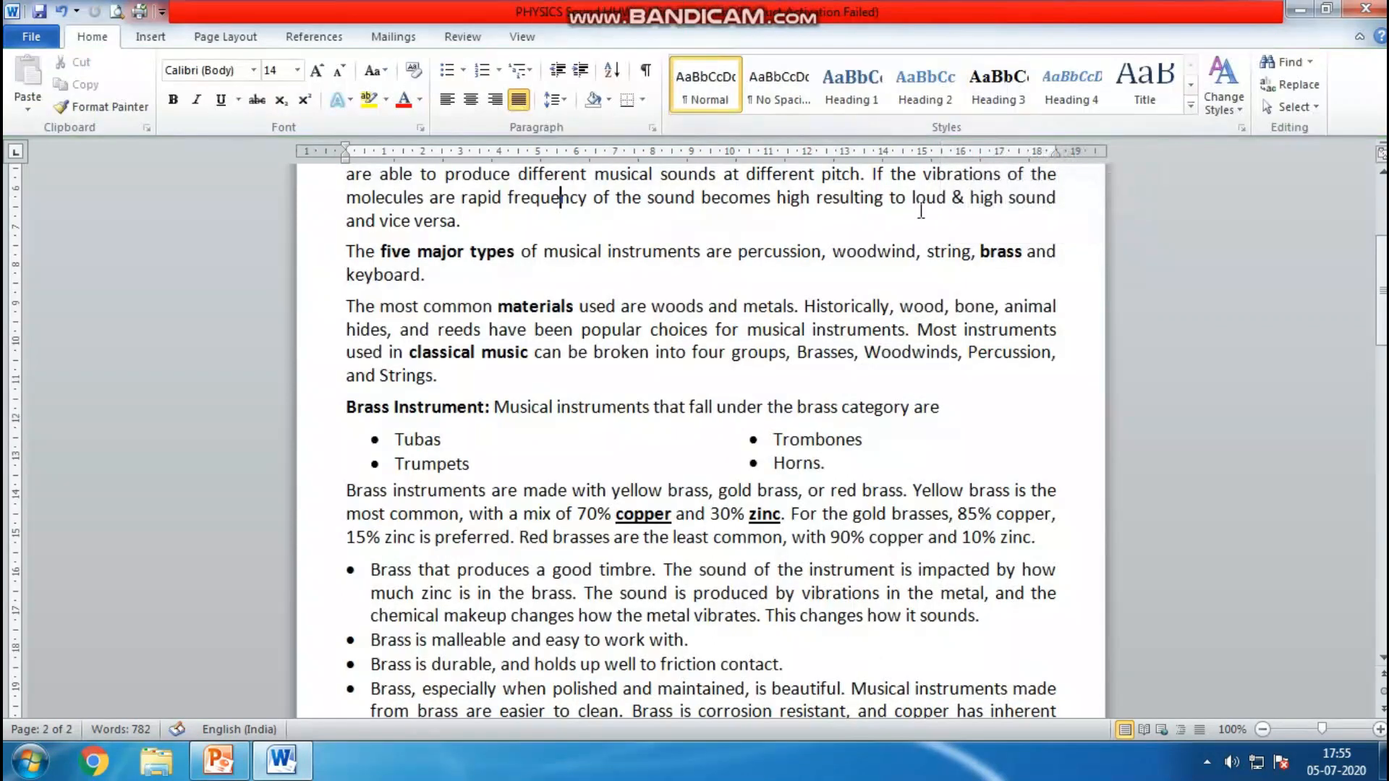
# Review the headers on both pages of the document
pyautogui.scroll(4, 700, 434)
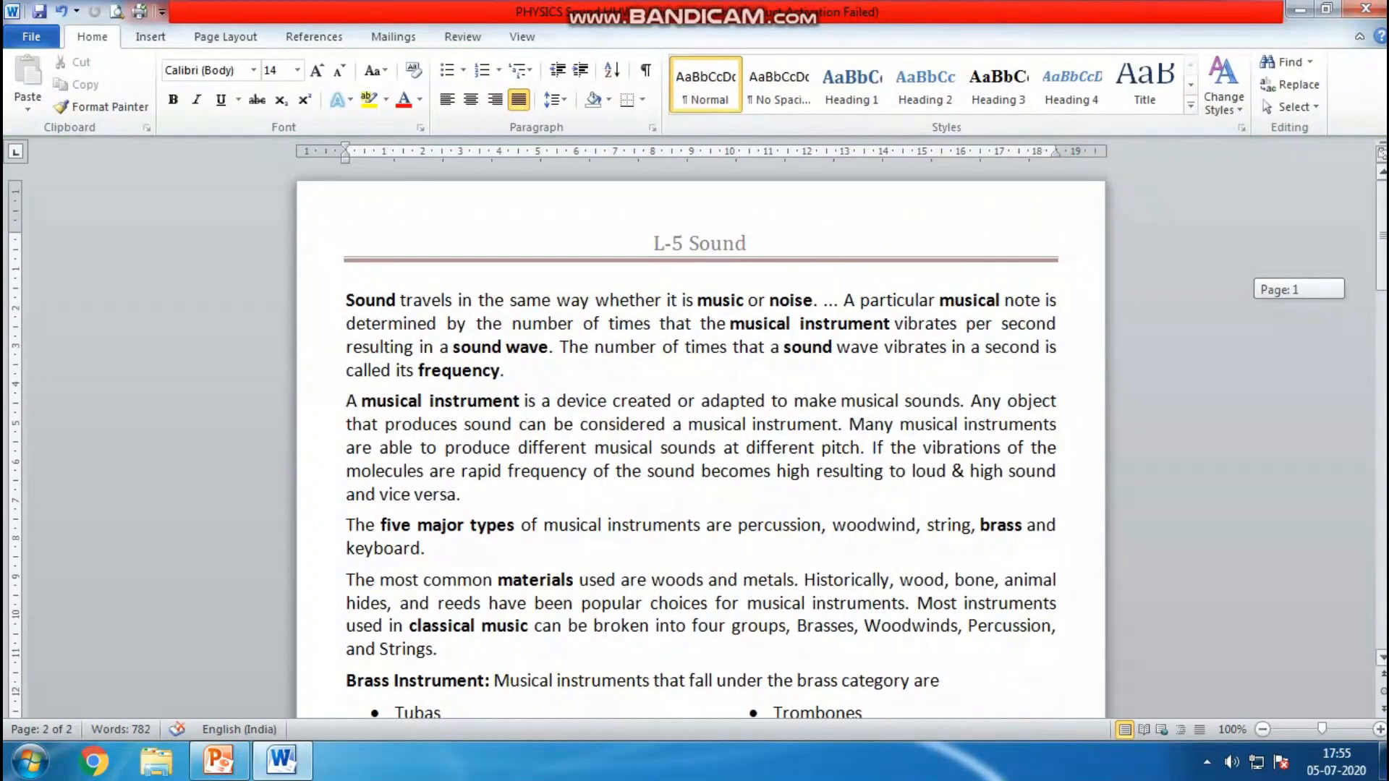
pyautogui.scroll(-18, 584, 521)
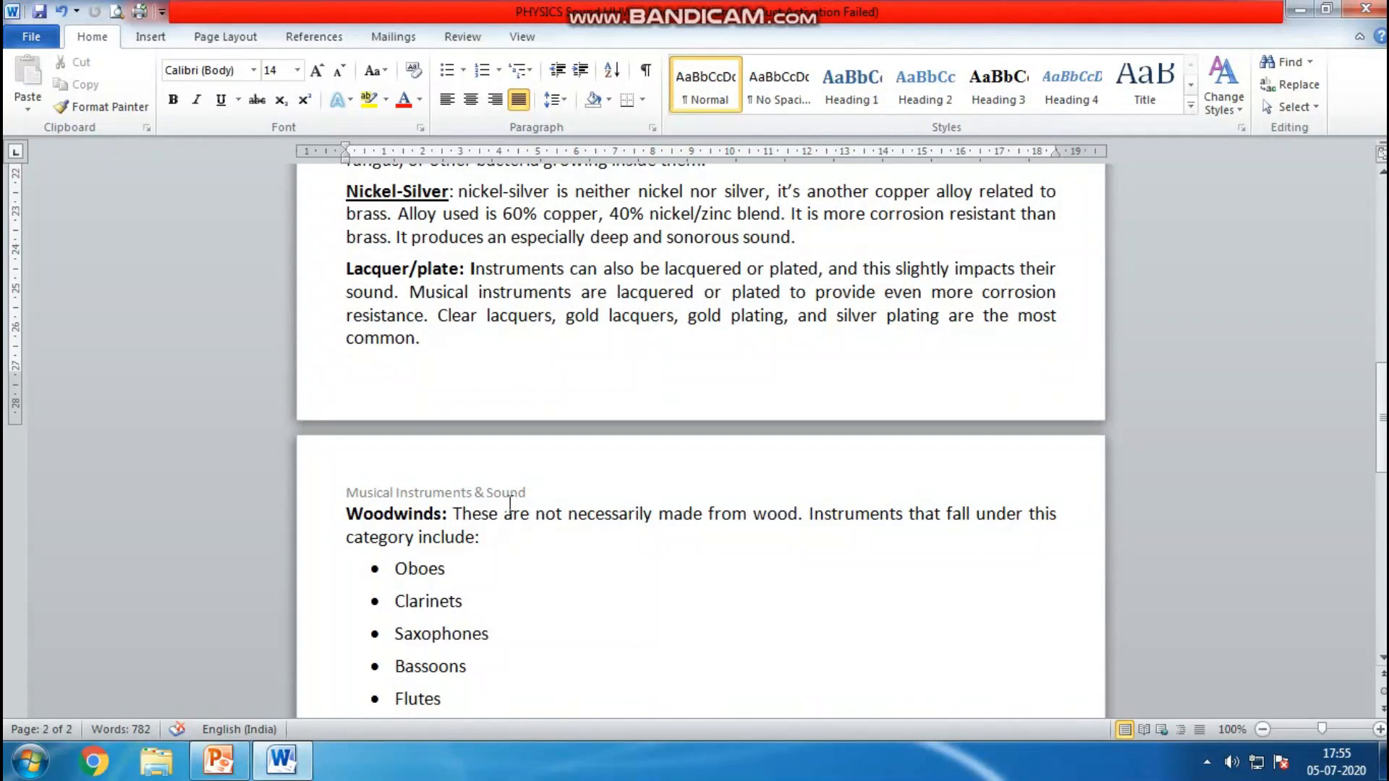
pyautogui.doubleClick(515, 492)
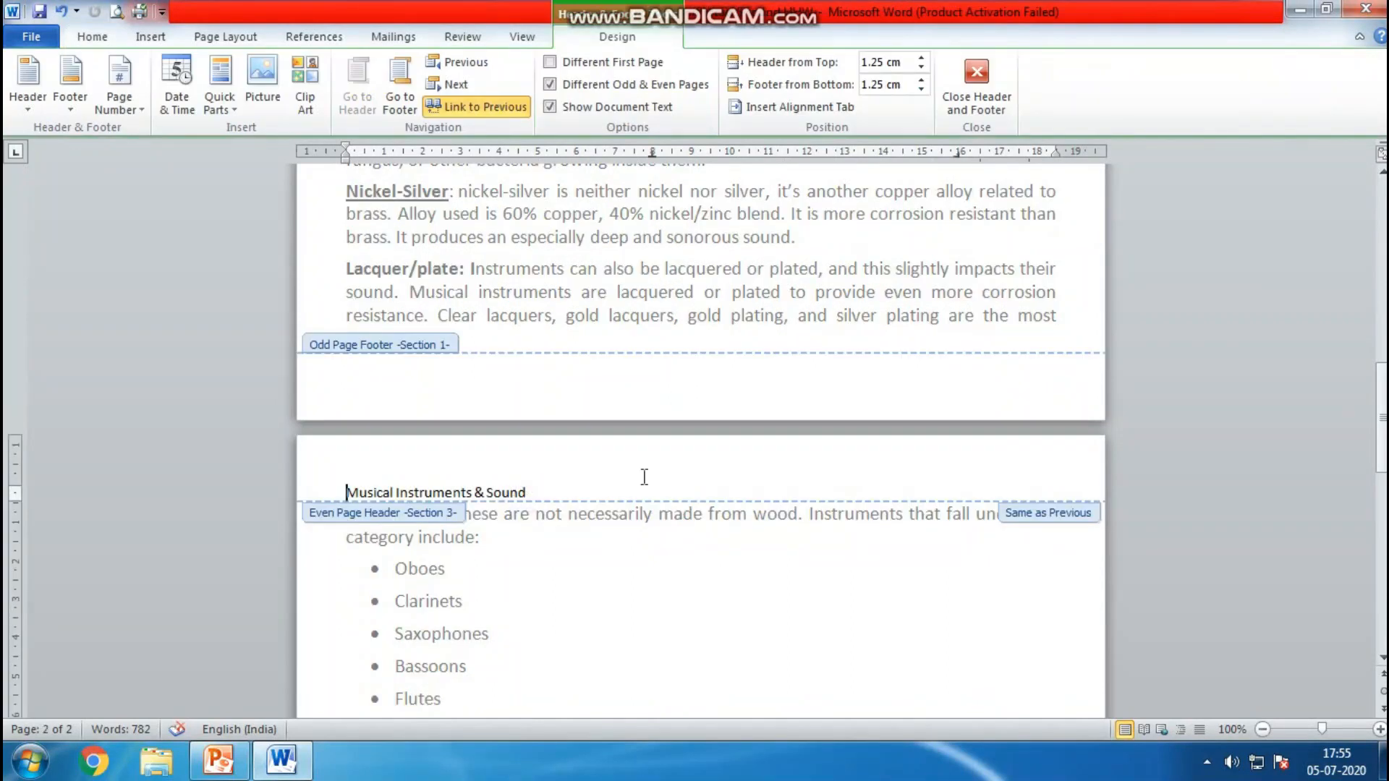
pyautogui.press('Escape')
pyautogui.moveTo(1382, 327); pyautogui.dragTo(1382, 270)
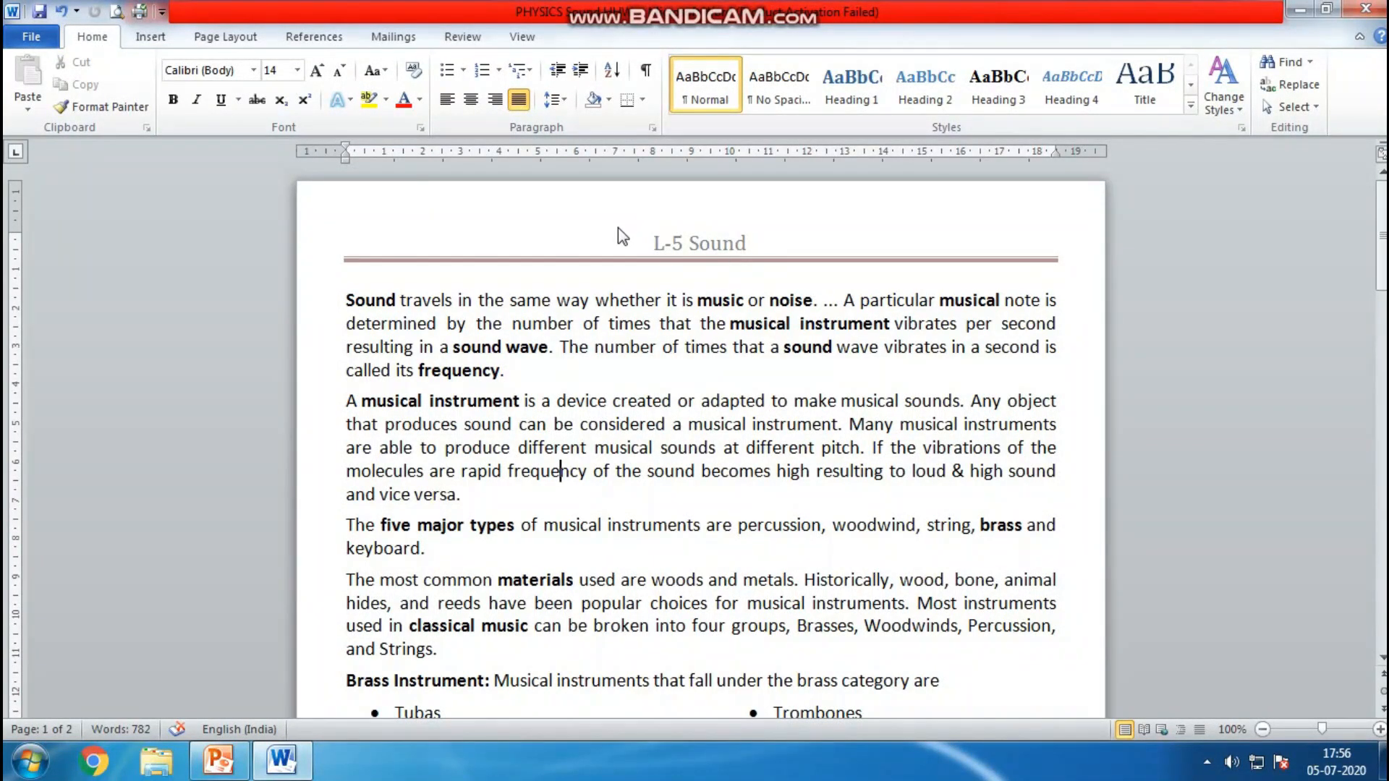
# Insert Bold Numbers 2 page numbers at the bottom of the page
pyautogui.click(153, 39)
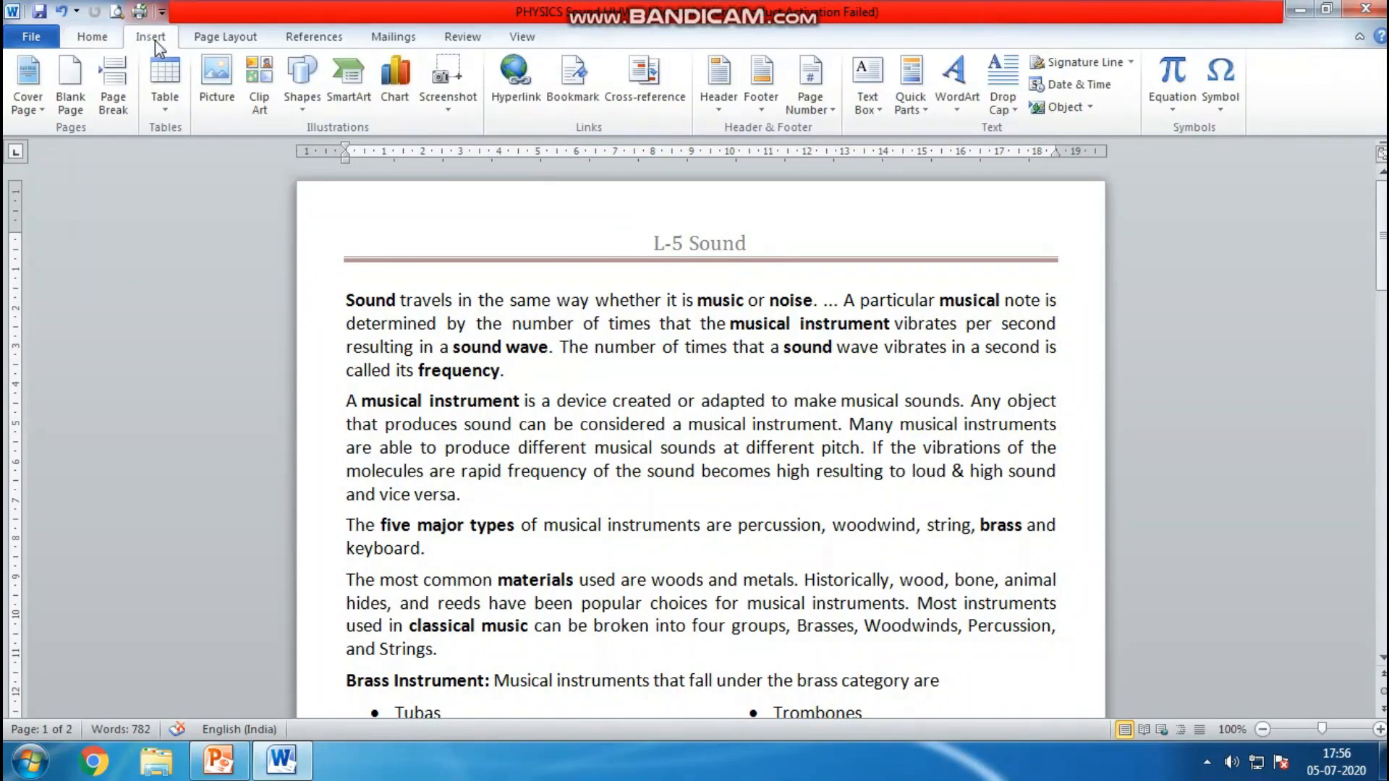
pyautogui.click(810, 107)
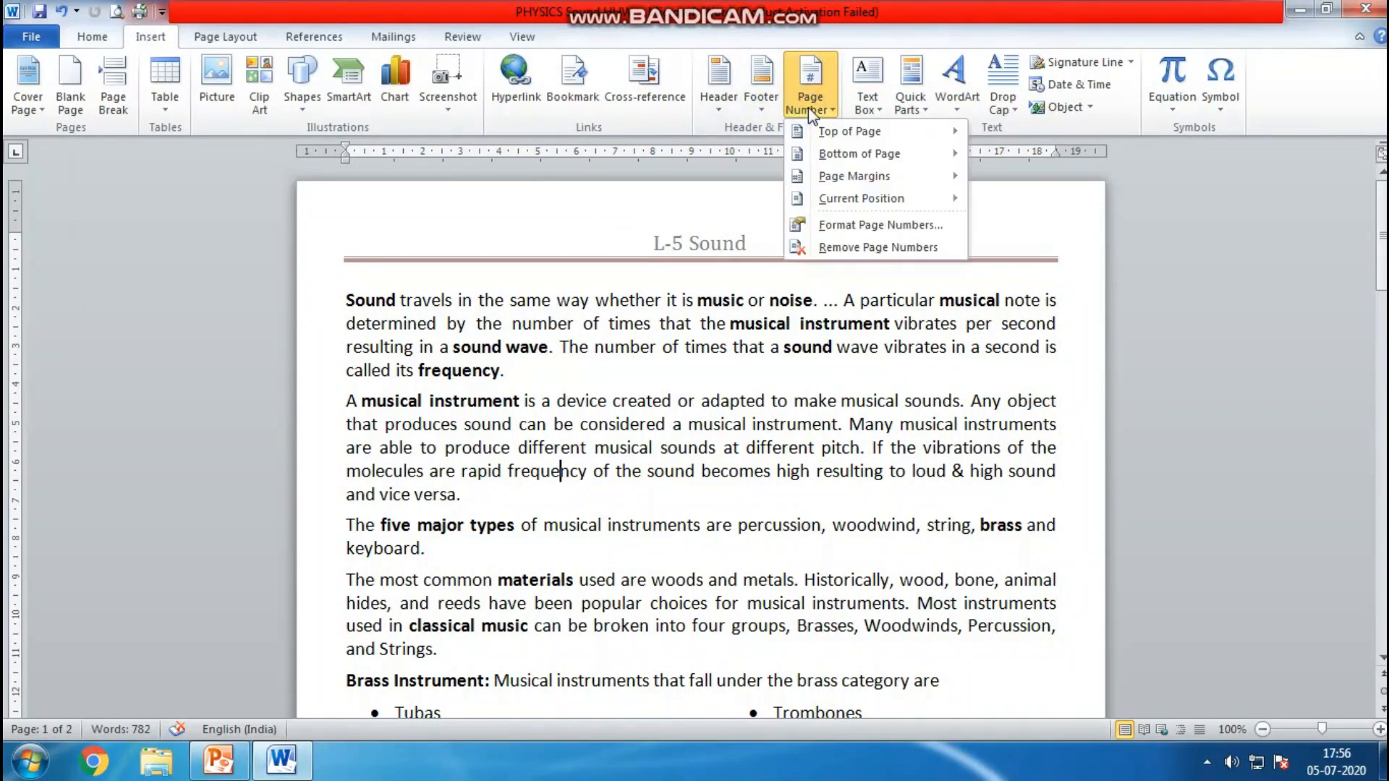
pyautogui.moveTo(832, 154)
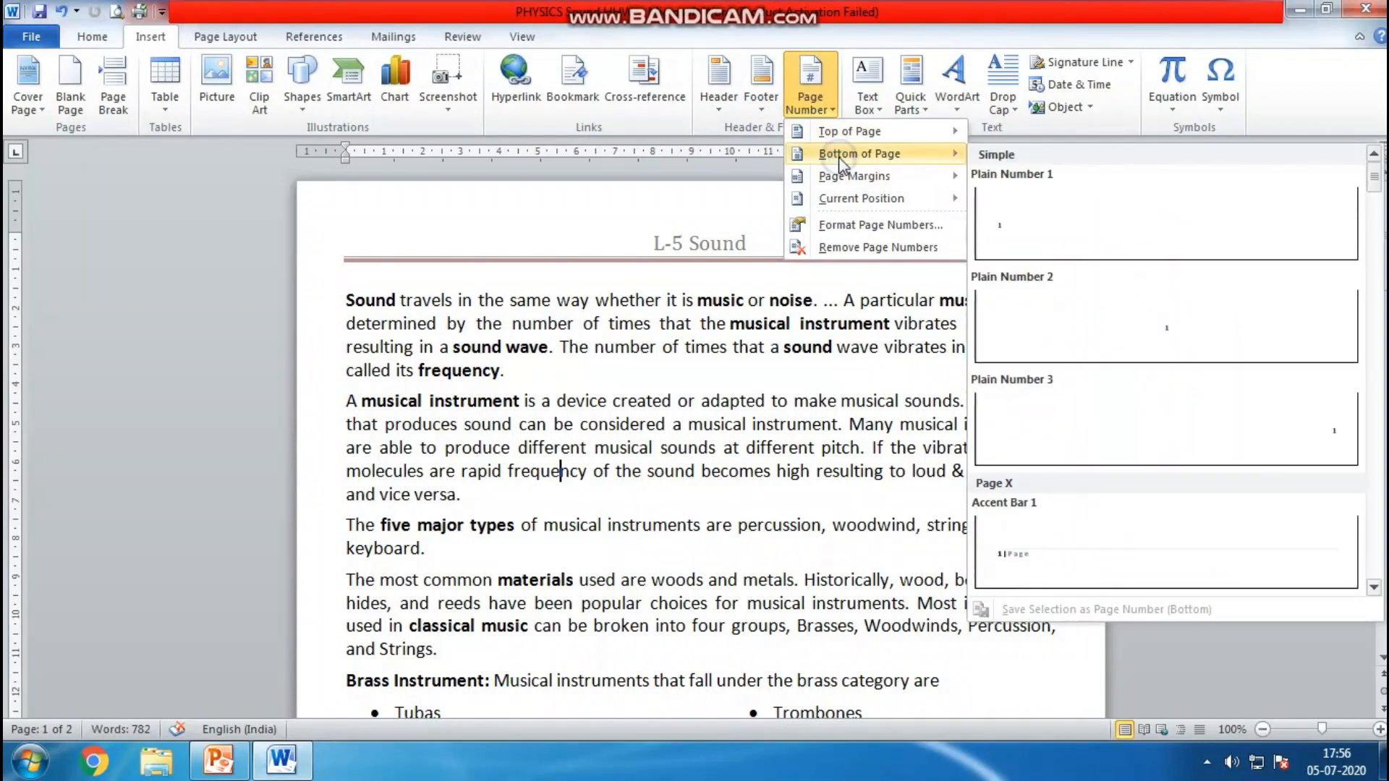
pyautogui.moveTo(1373, 185); pyautogui.dragTo(1376, 240)
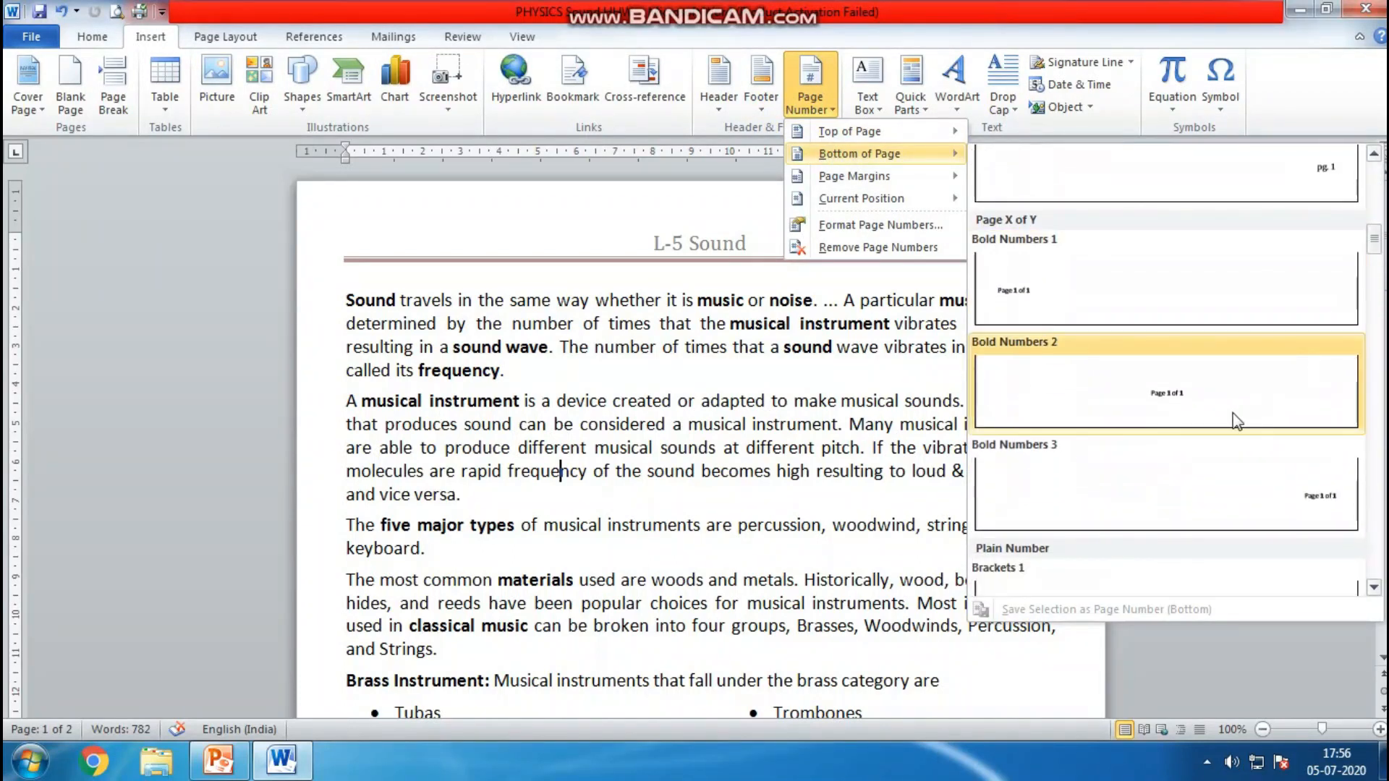
pyautogui.click(1220, 407)
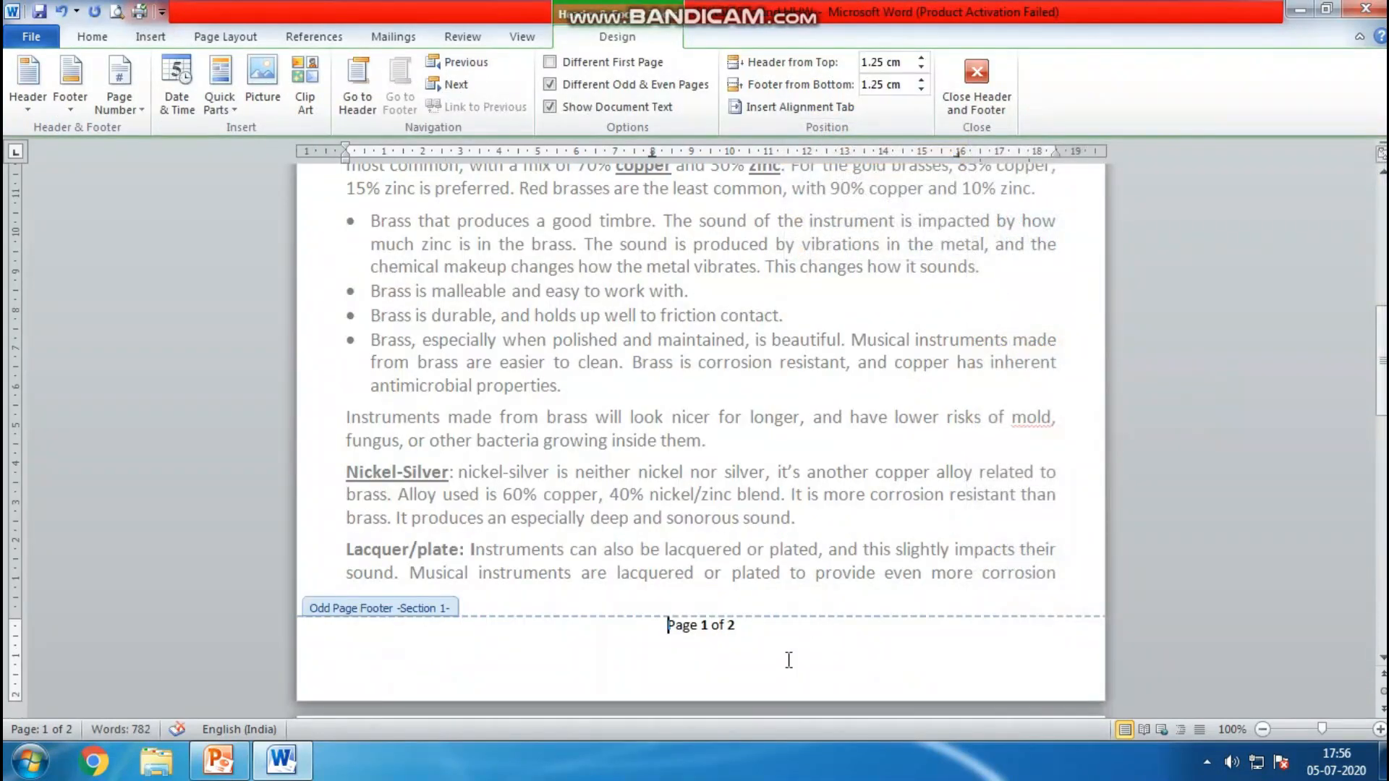
# Add Bold Numbers 2 page numbers to the even page footer on page 2 and close the footer
pyautogui.moveTo(1381, 384); pyautogui.dragTo(1381, 623)
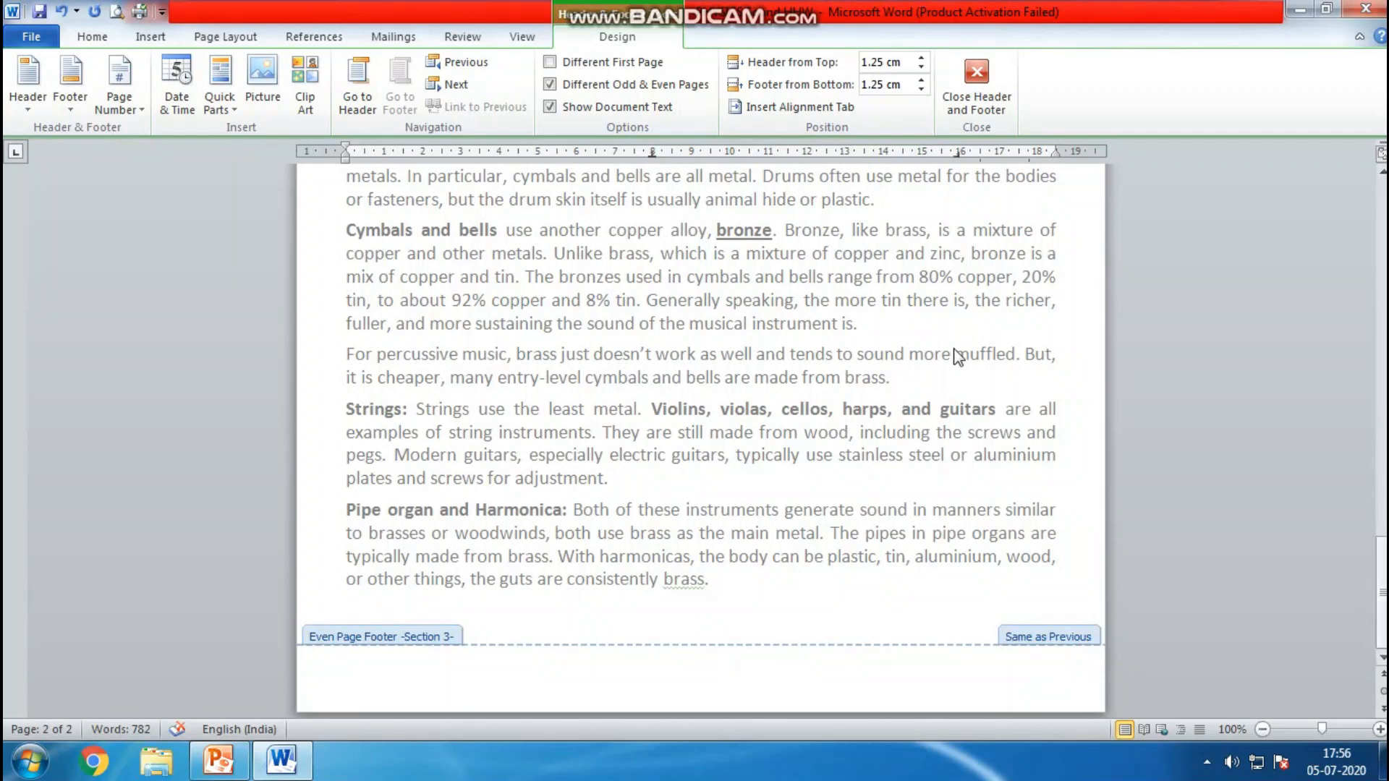
pyautogui.moveTo(1381, 569)
pyautogui.mouseDown()
pyautogui.moveTo(1381, 205)
pyautogui.moveTo(1381, 572)
pyautogui.mouseUp()
pyautogui.click(773, 671)
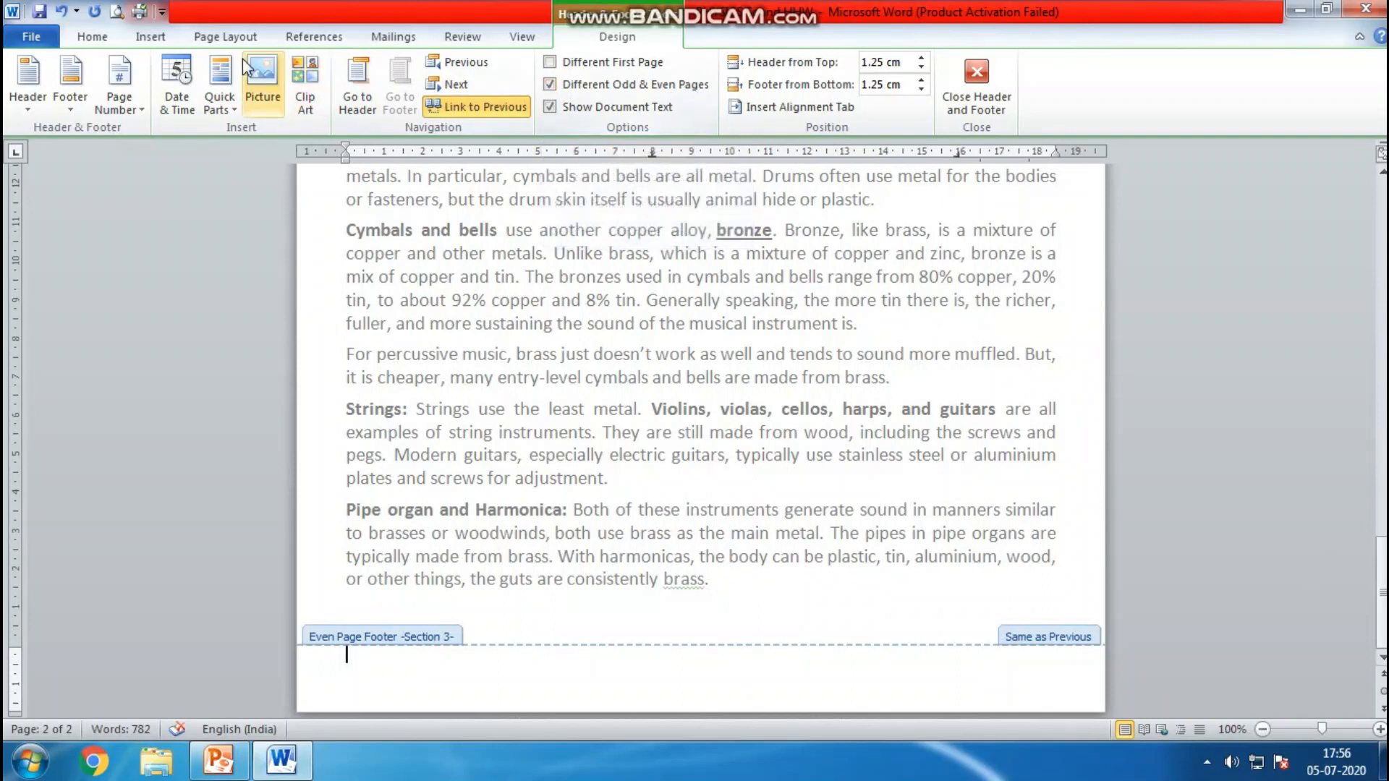
pyautogui.click(150, 36)
pyautogui.click(768, 103)
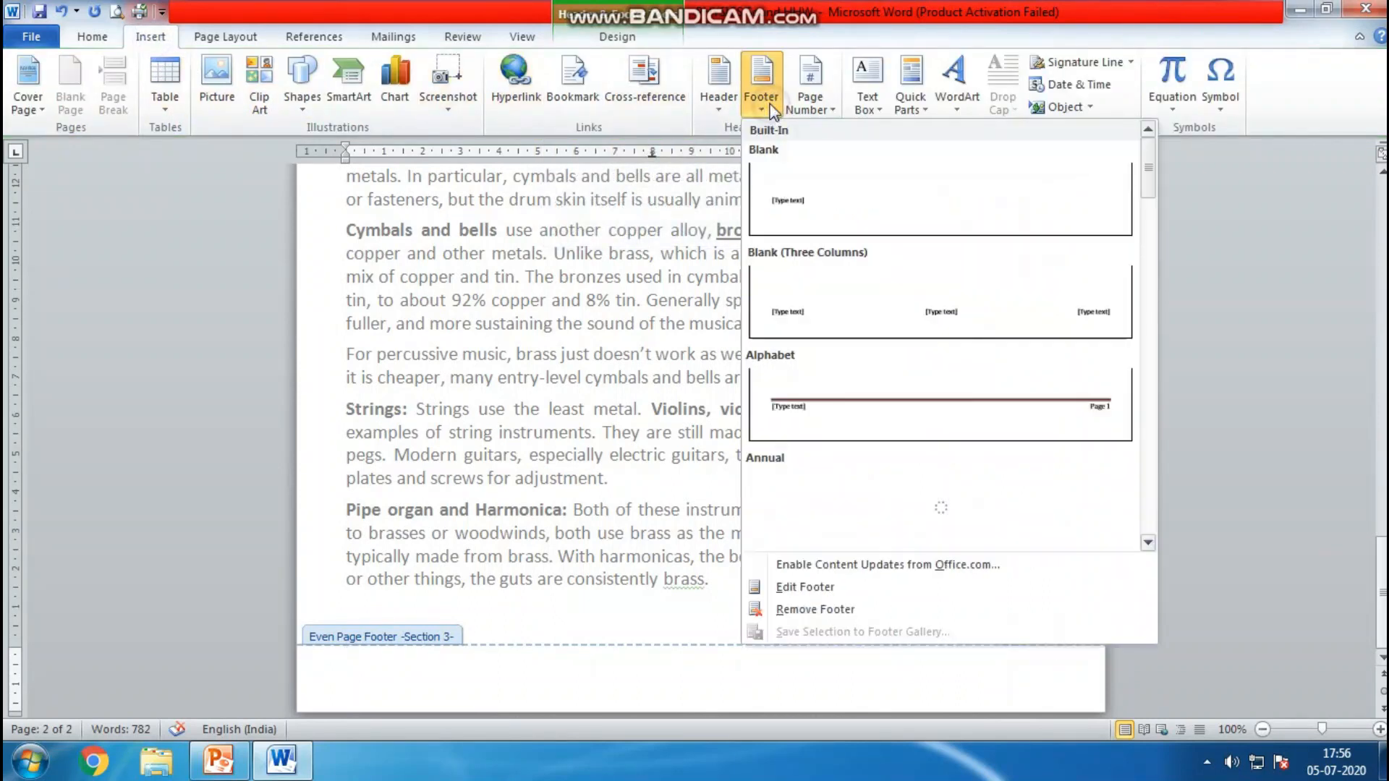
pyautogui.click(819, 108)
pyautogui.moveTo(853, 151)
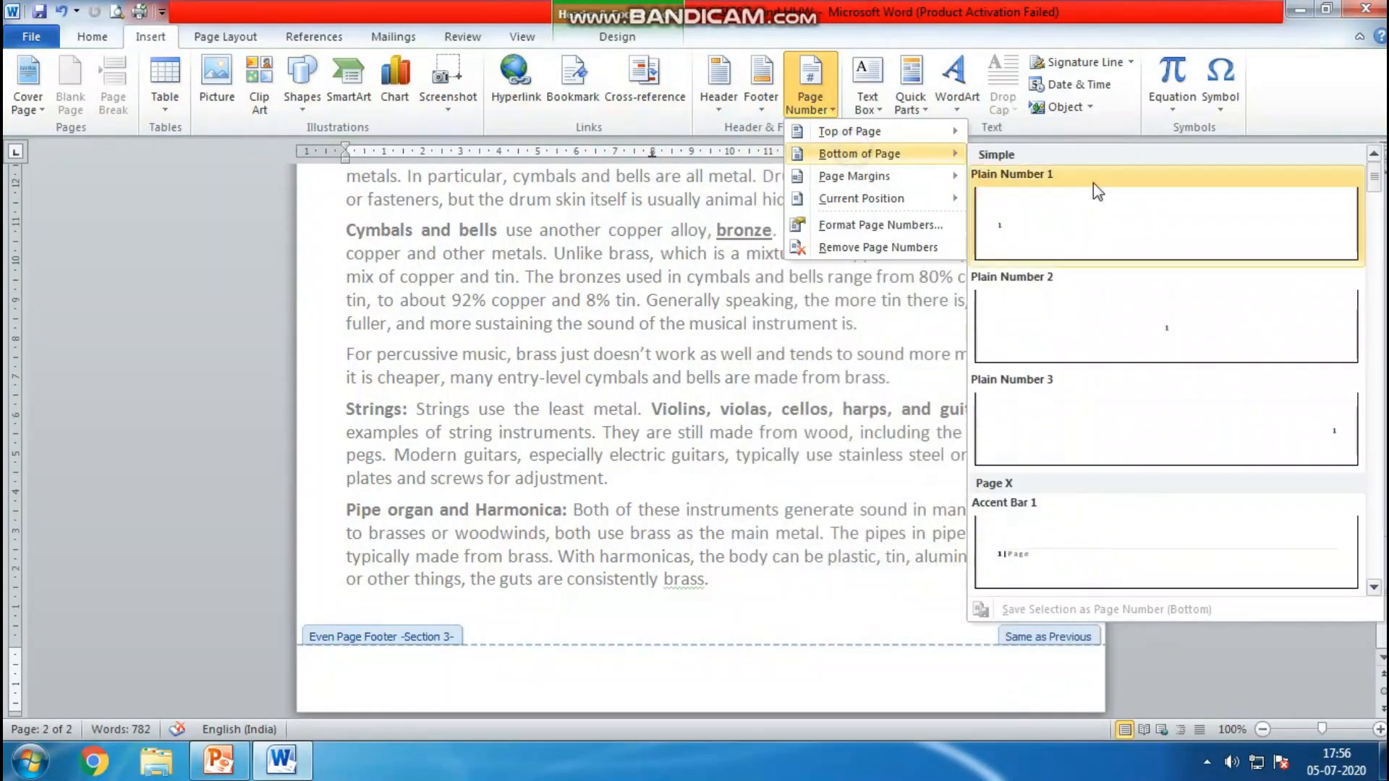
pyautogui.moveTo(1373, 178); pyautogui.dragTo(1382, 238)
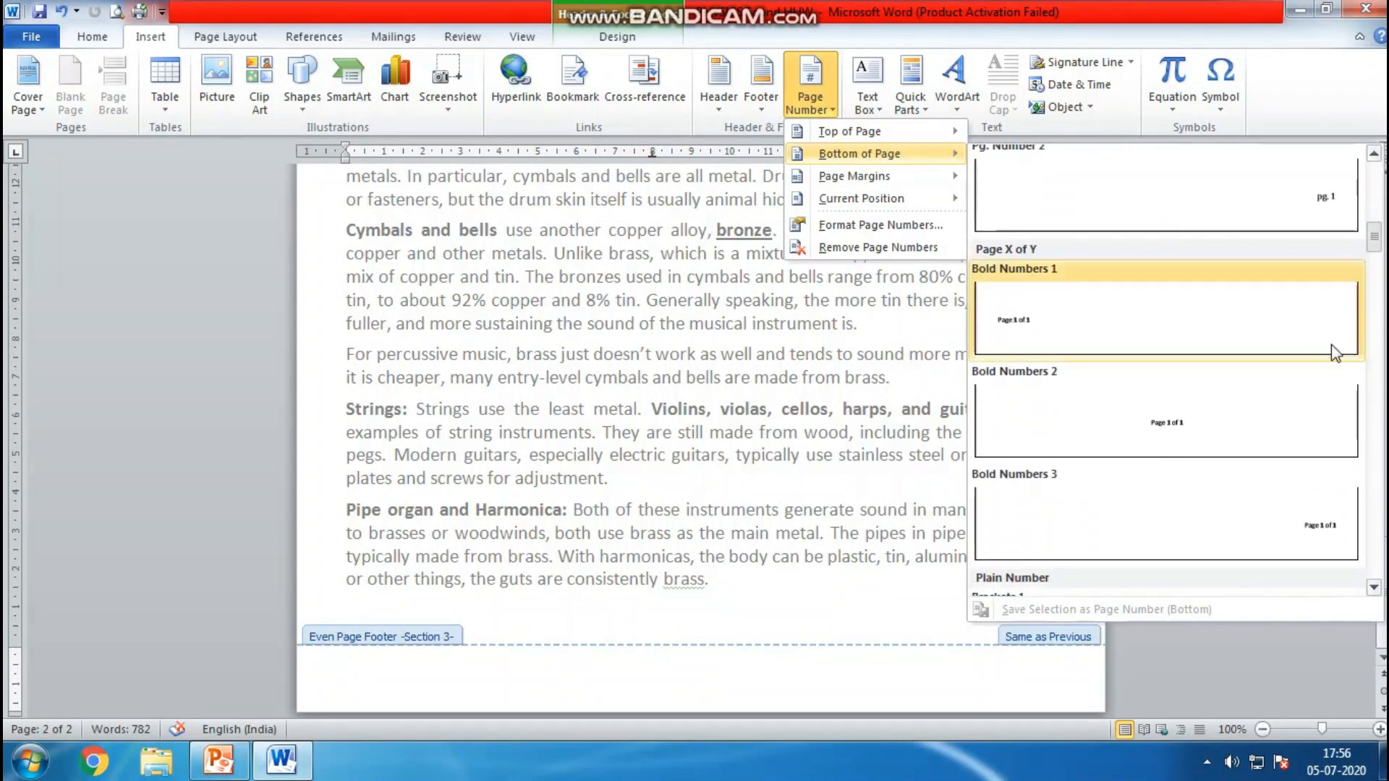
pyautogui.click(1287, 402)
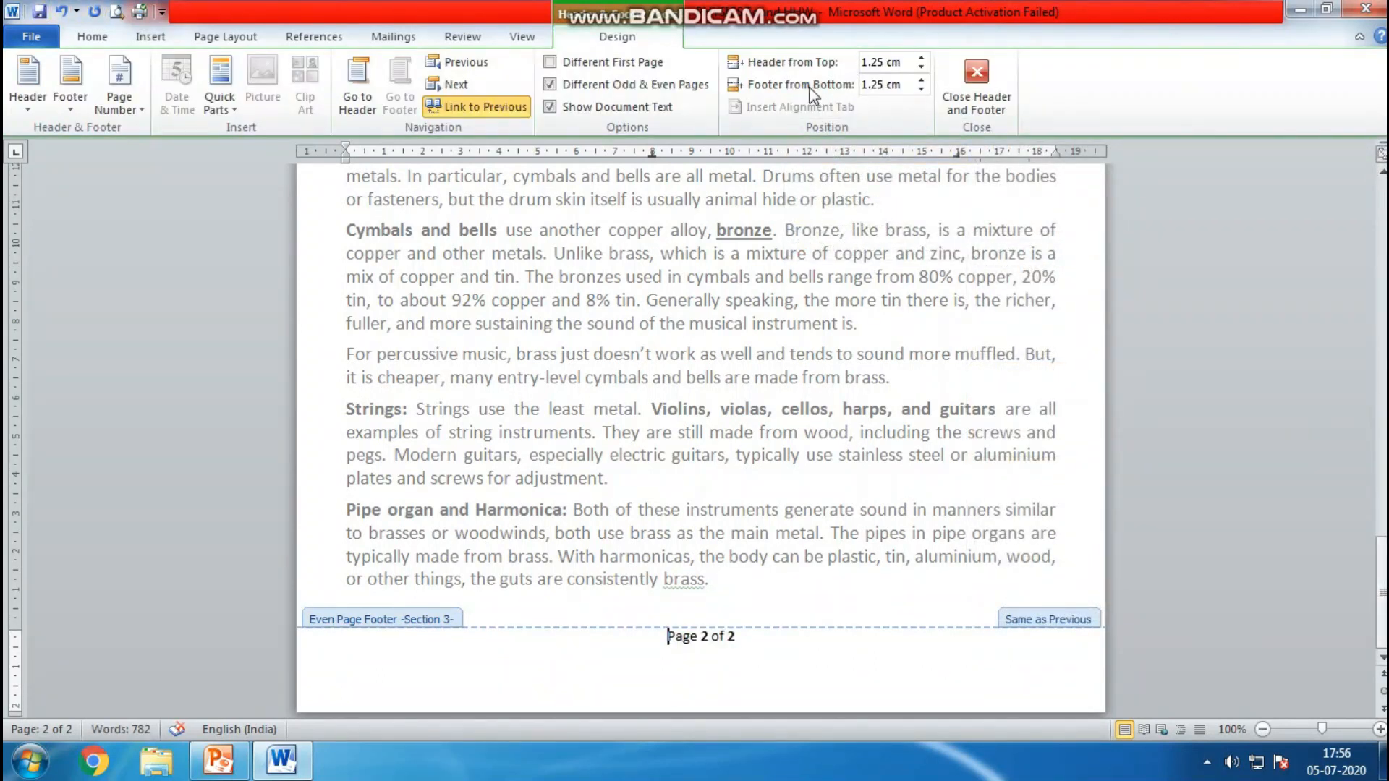
pyautogui.click(973, 75)
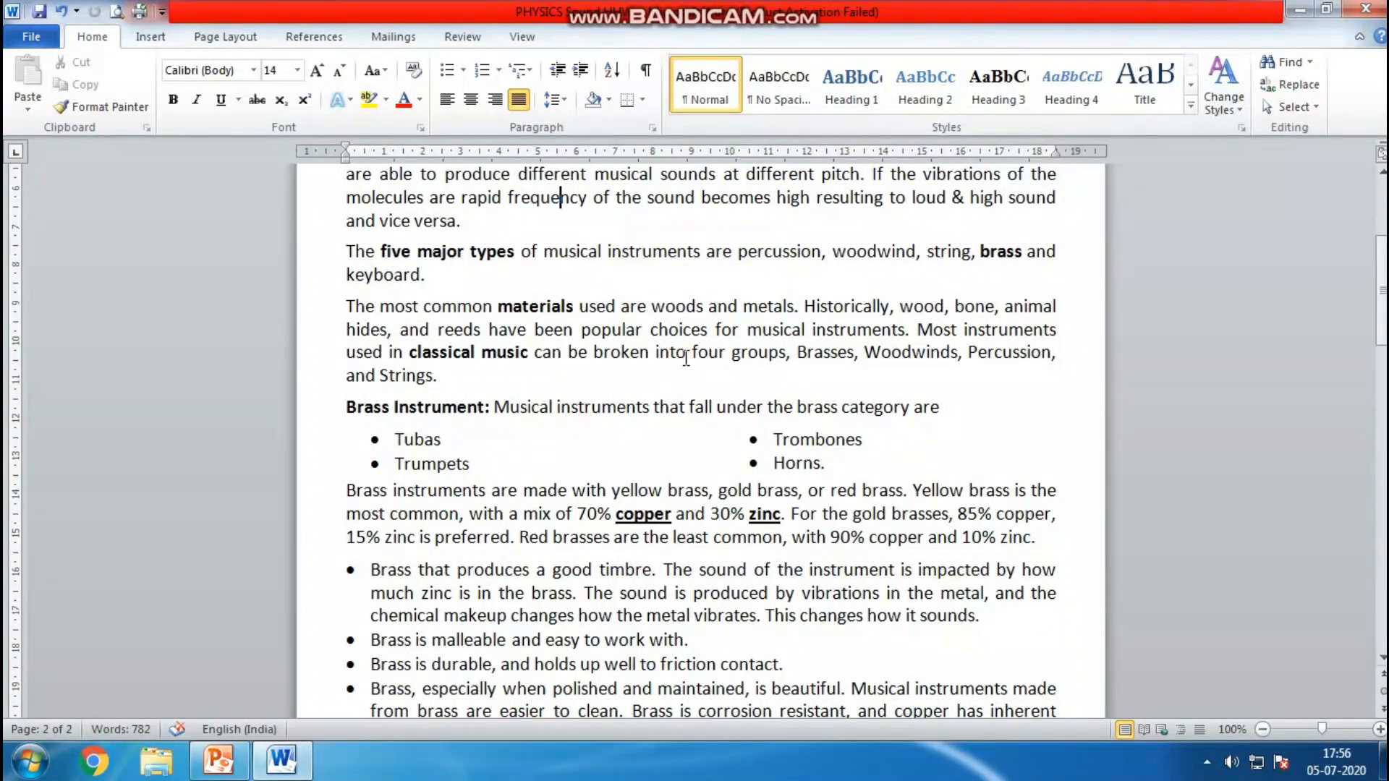
# Remove the header and the footer from the first page
pyautogui.scroll(4, 745, 245)
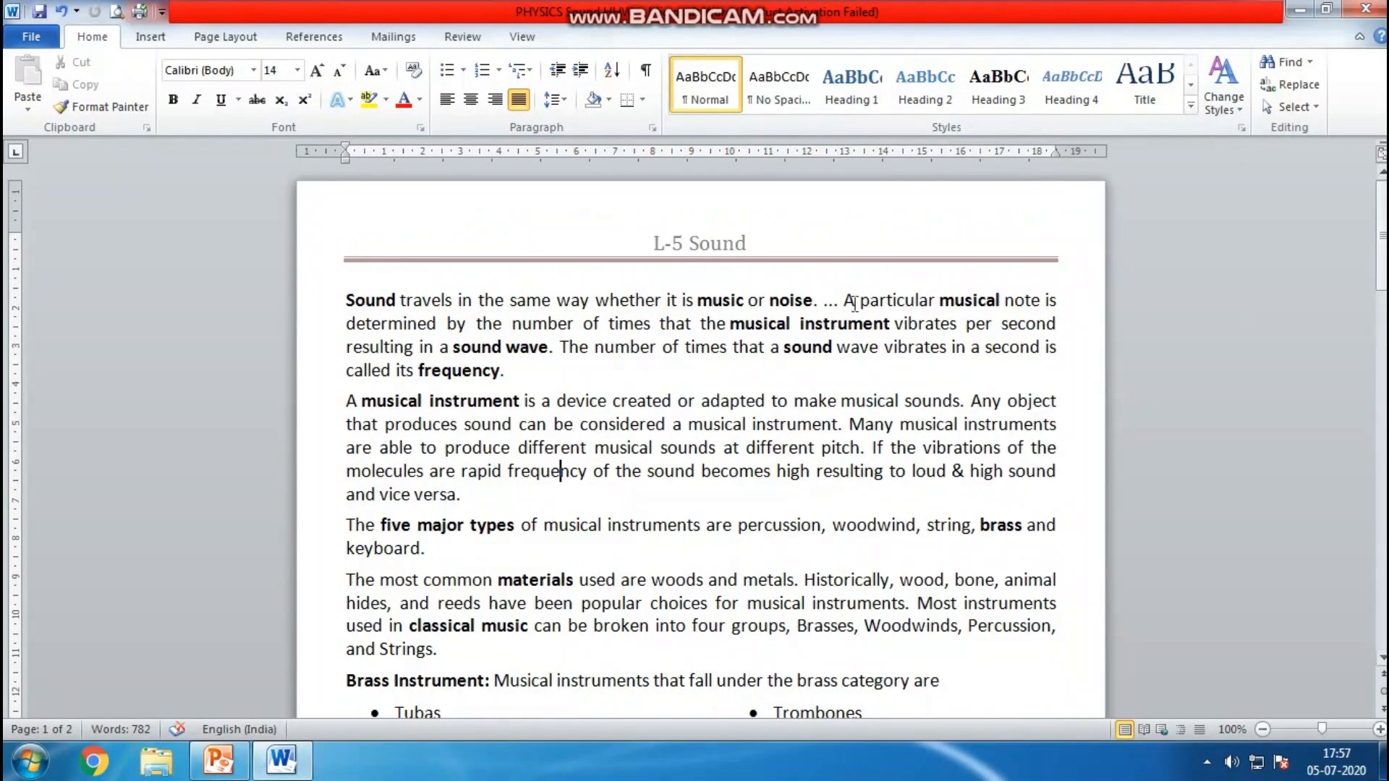
pyautogui.doubleClick(744, 242)
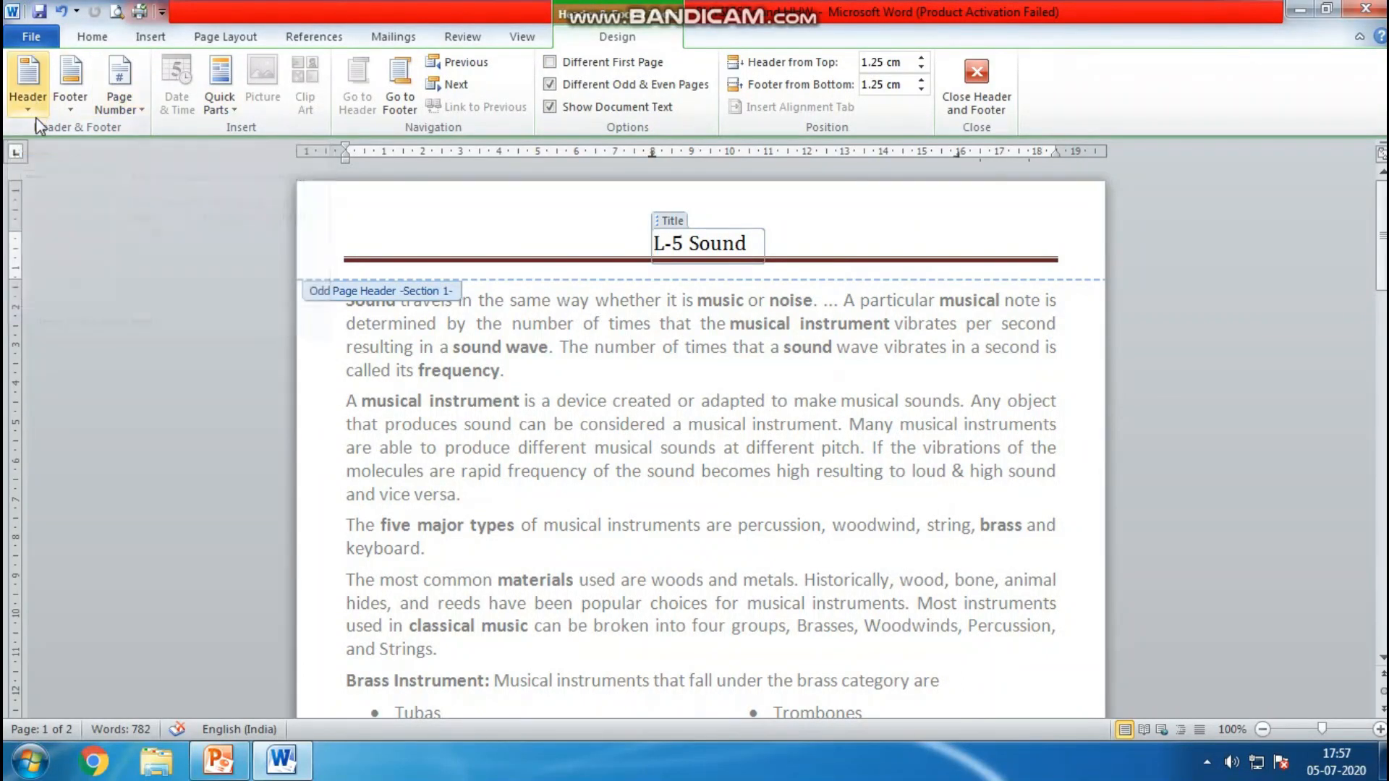
pyautogui.write('1')
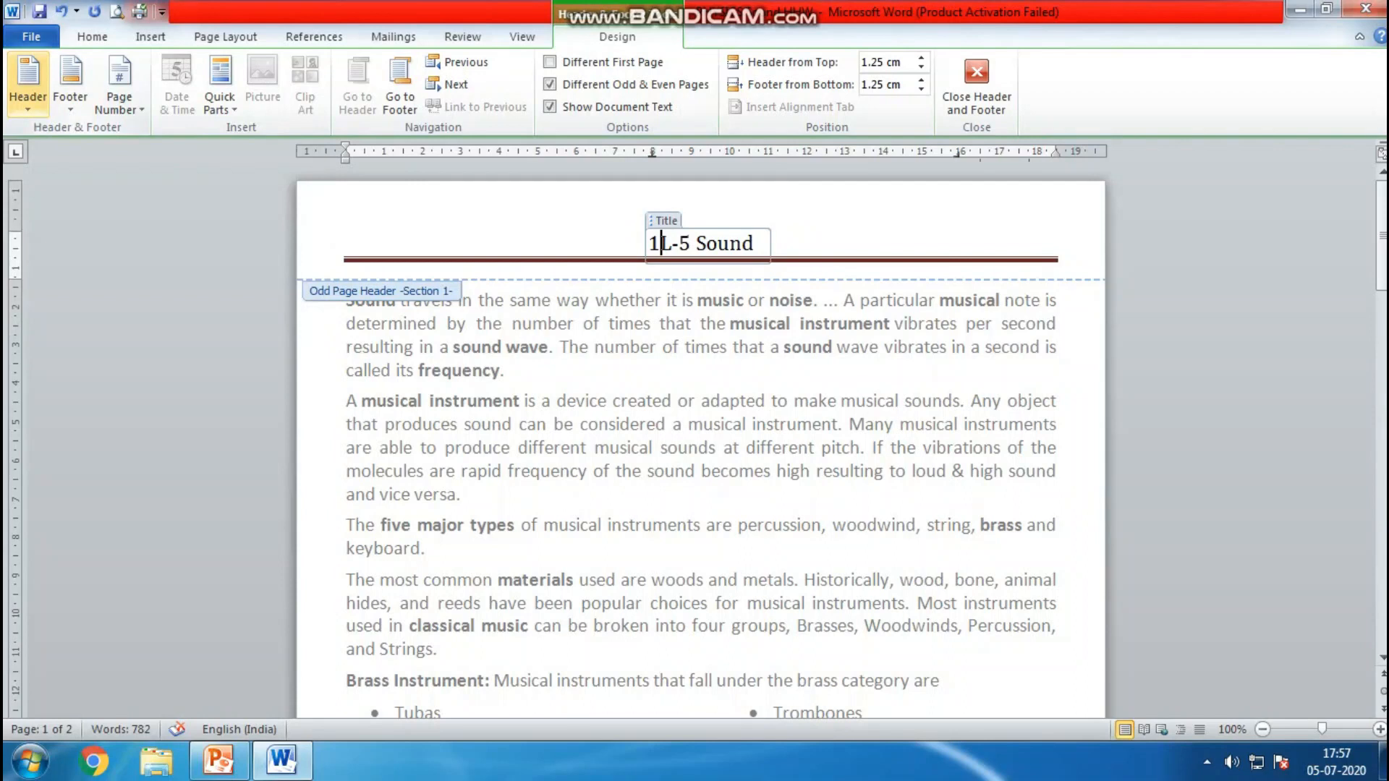
pyautogui.press('BackSpace')
pyautogui.click(31, 112)
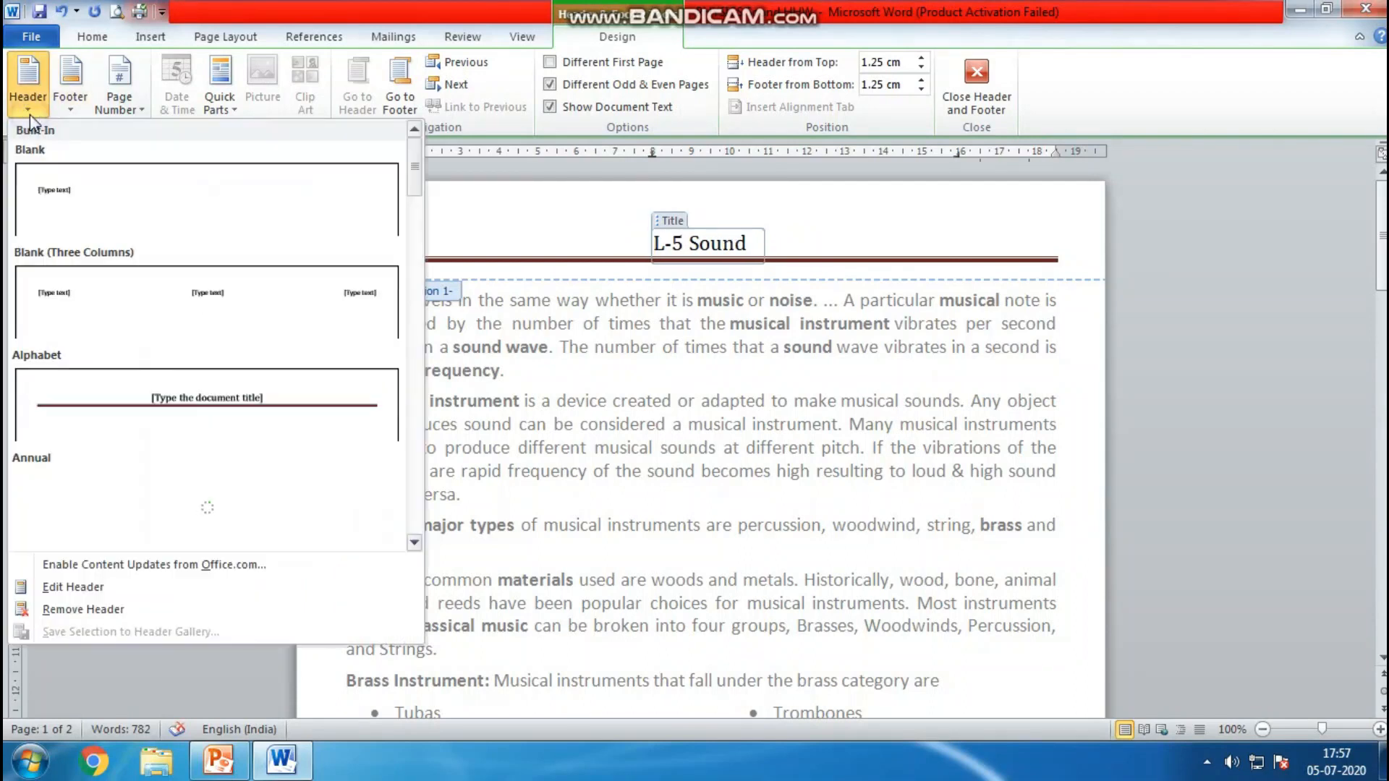
pyautogui.click(84, 609)
pyautogui.click(70, 101)
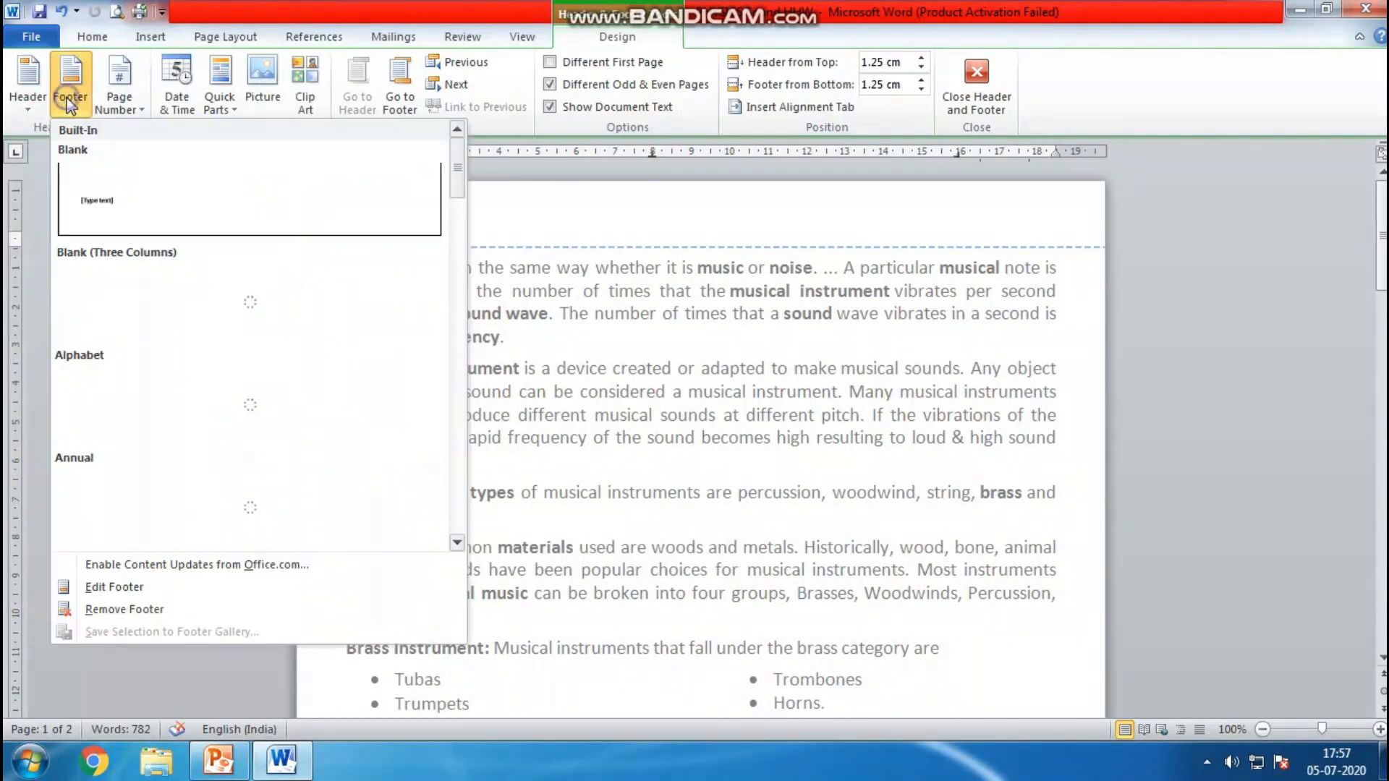
pyautogui.click(162, 612)
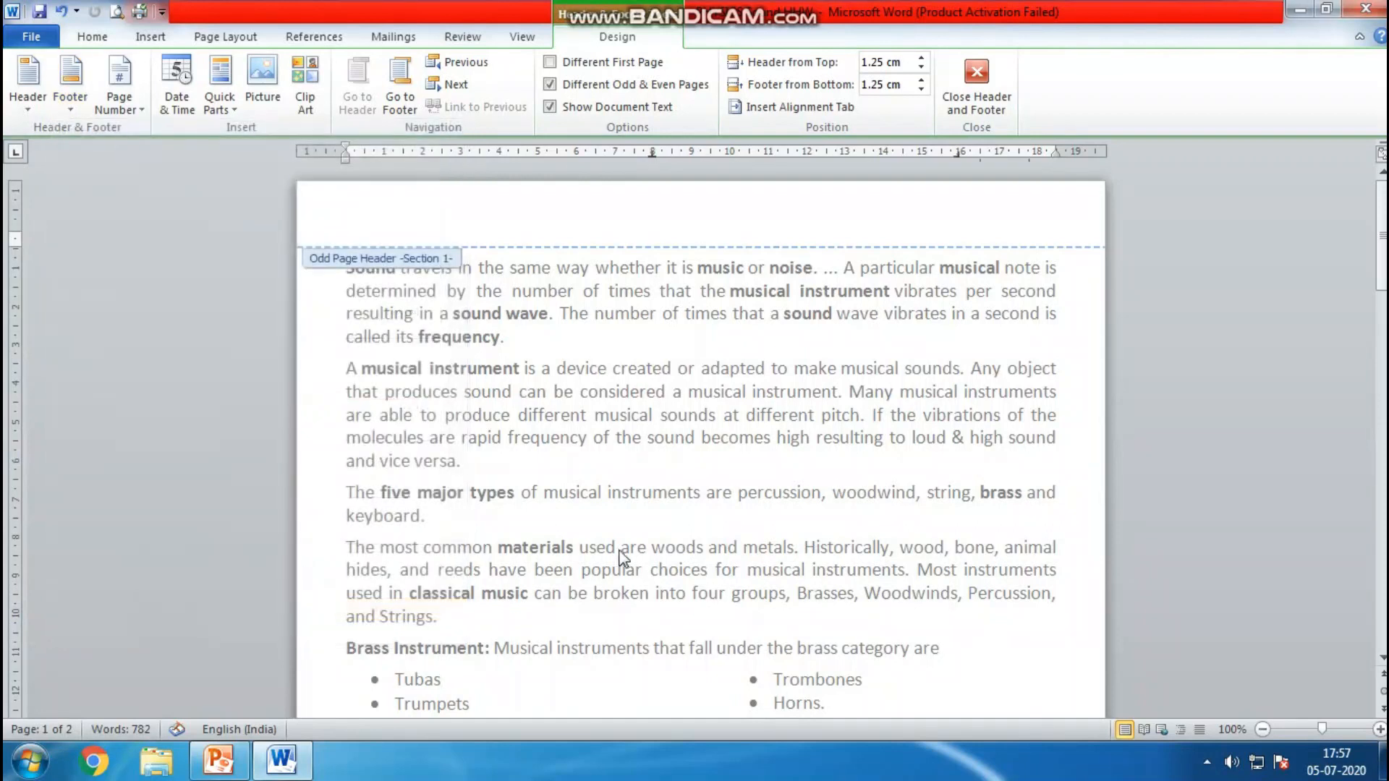
# Close the header and footer editing view and return to the document body
pyautogui.click(989, 115)
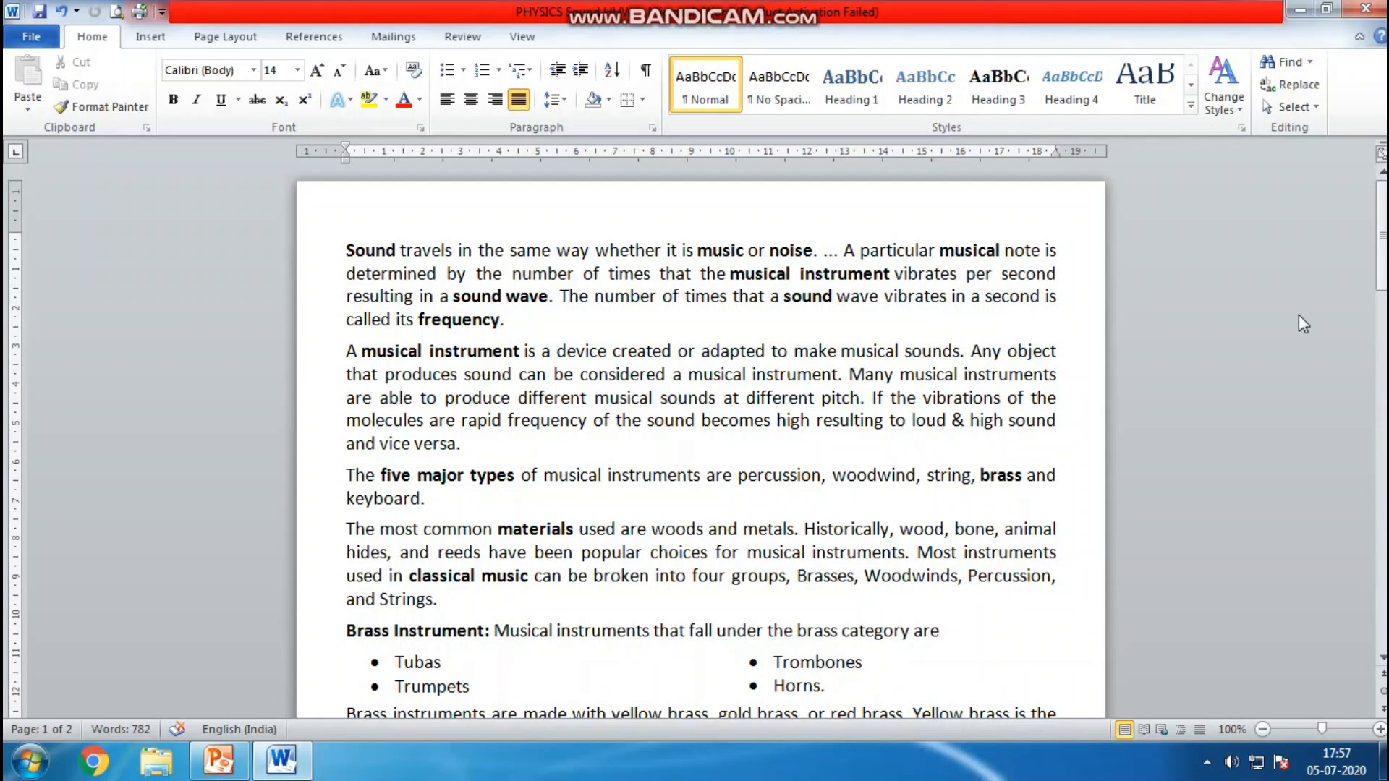
pyautogui.click(86, 39)
pyautogui.click(1356, 85)
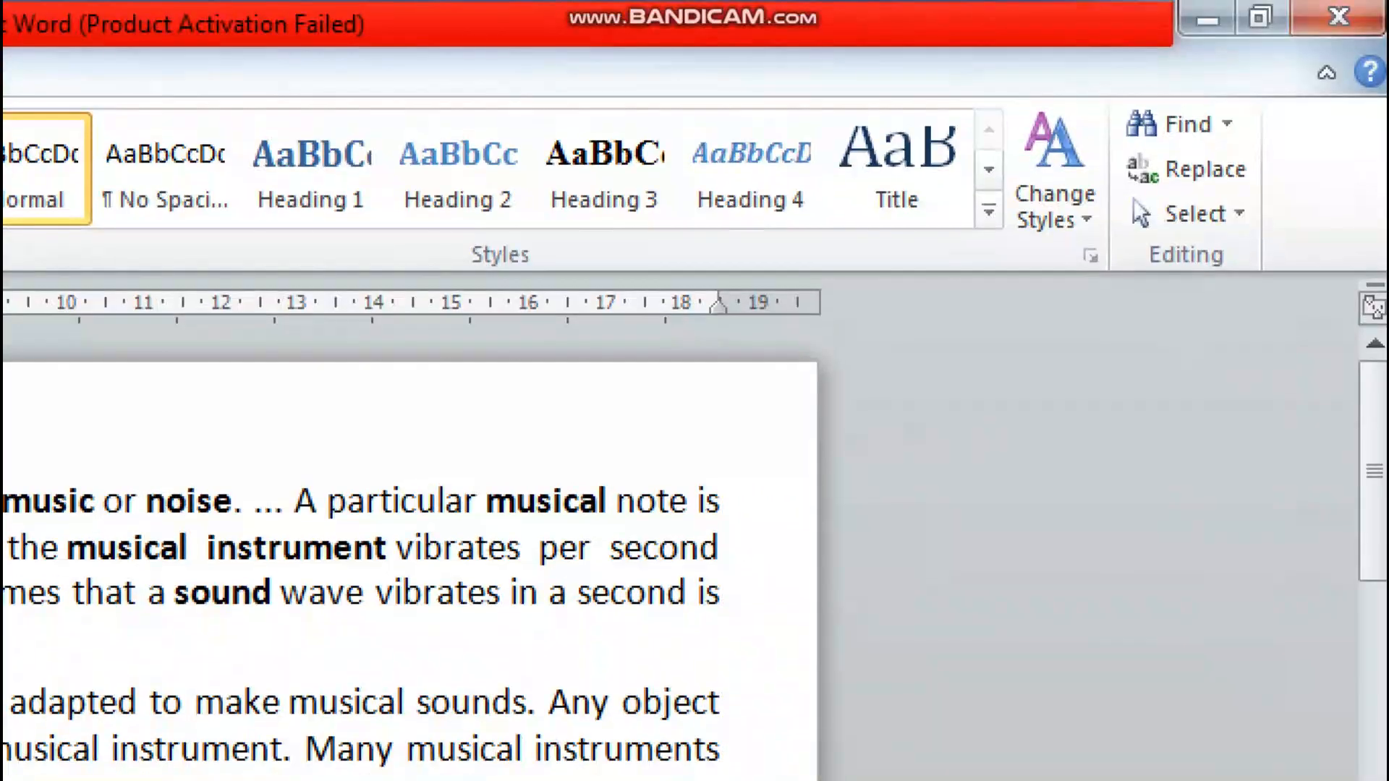
pyautogui.moveTo(1270, 114)
pyautogui.mouseDown()
pyautogui.moveTo(1120, 88)
pyautogui.moveTo(1093, 186)
pyautogui.moveTo(1267, 185)
pyautogui.moveTo(1284, 120)
pyautogui.mouseUp()
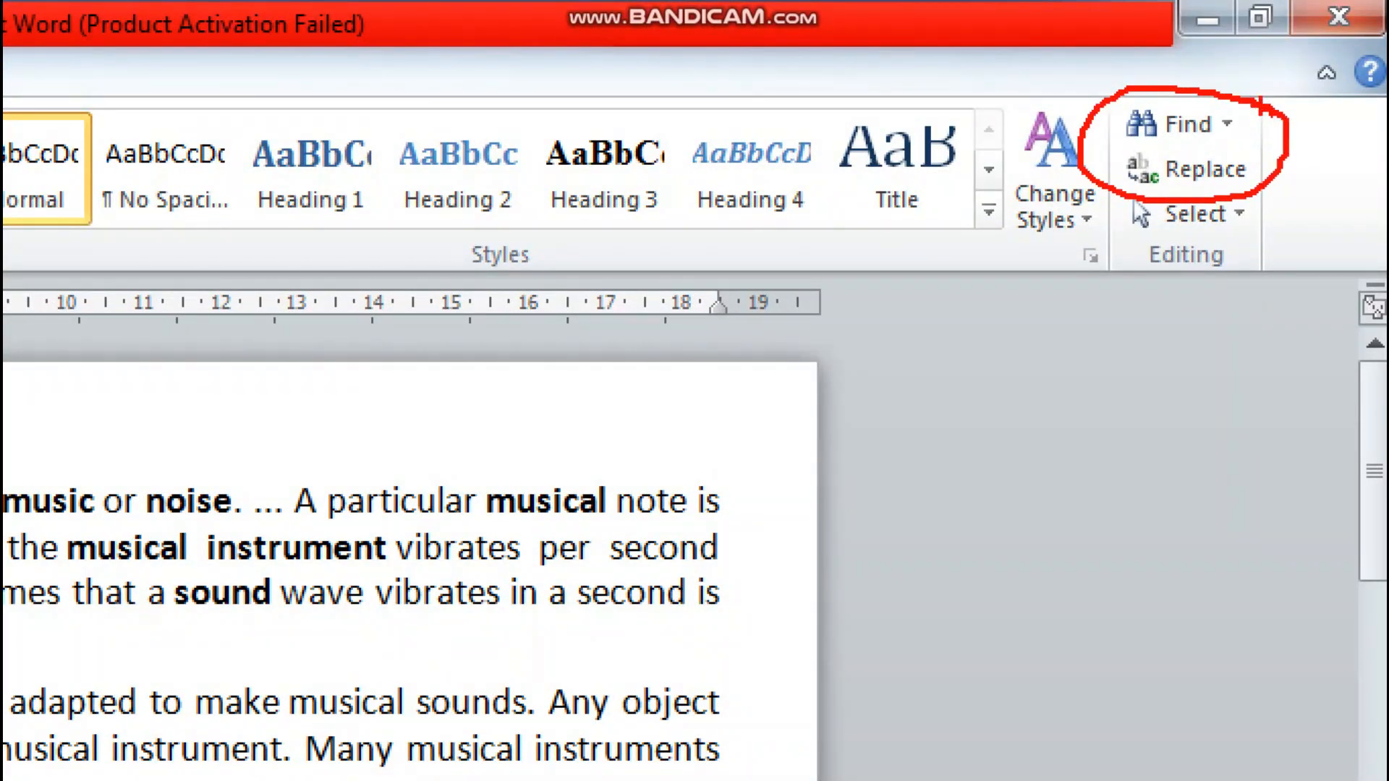
pyautogui.press('Escape')
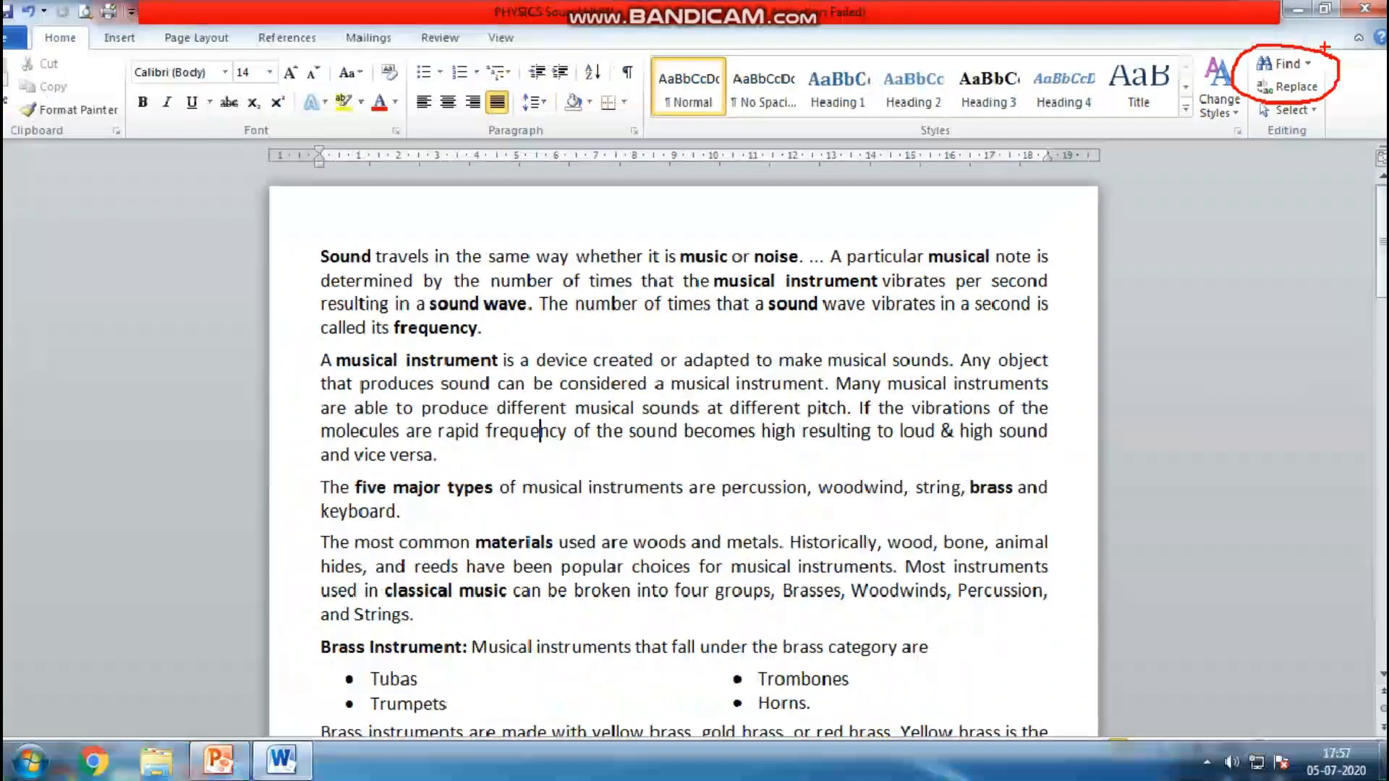
# Use Replace to find "musical" and replace its first occurrence with "instrumental"
pyautogui.click(1309, 89)
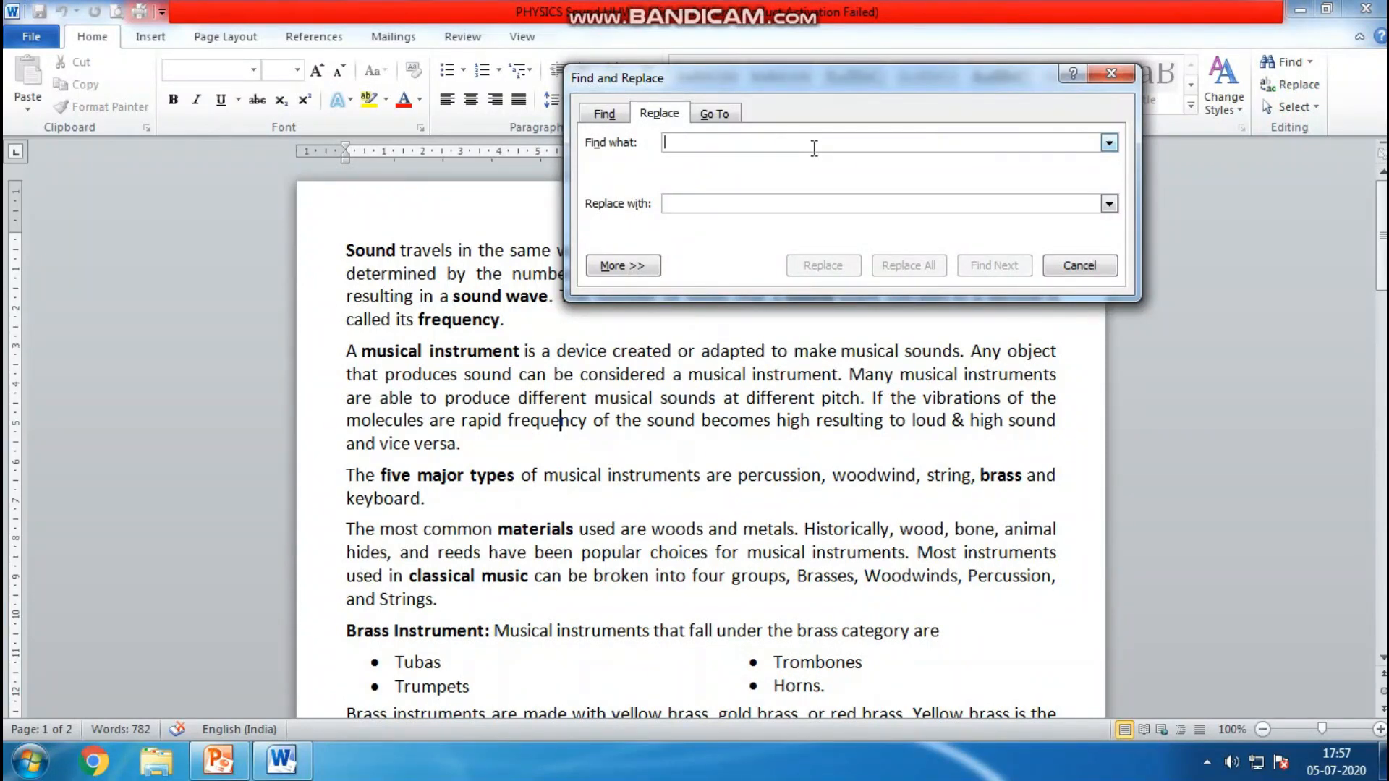
pyautogui.write('musical')
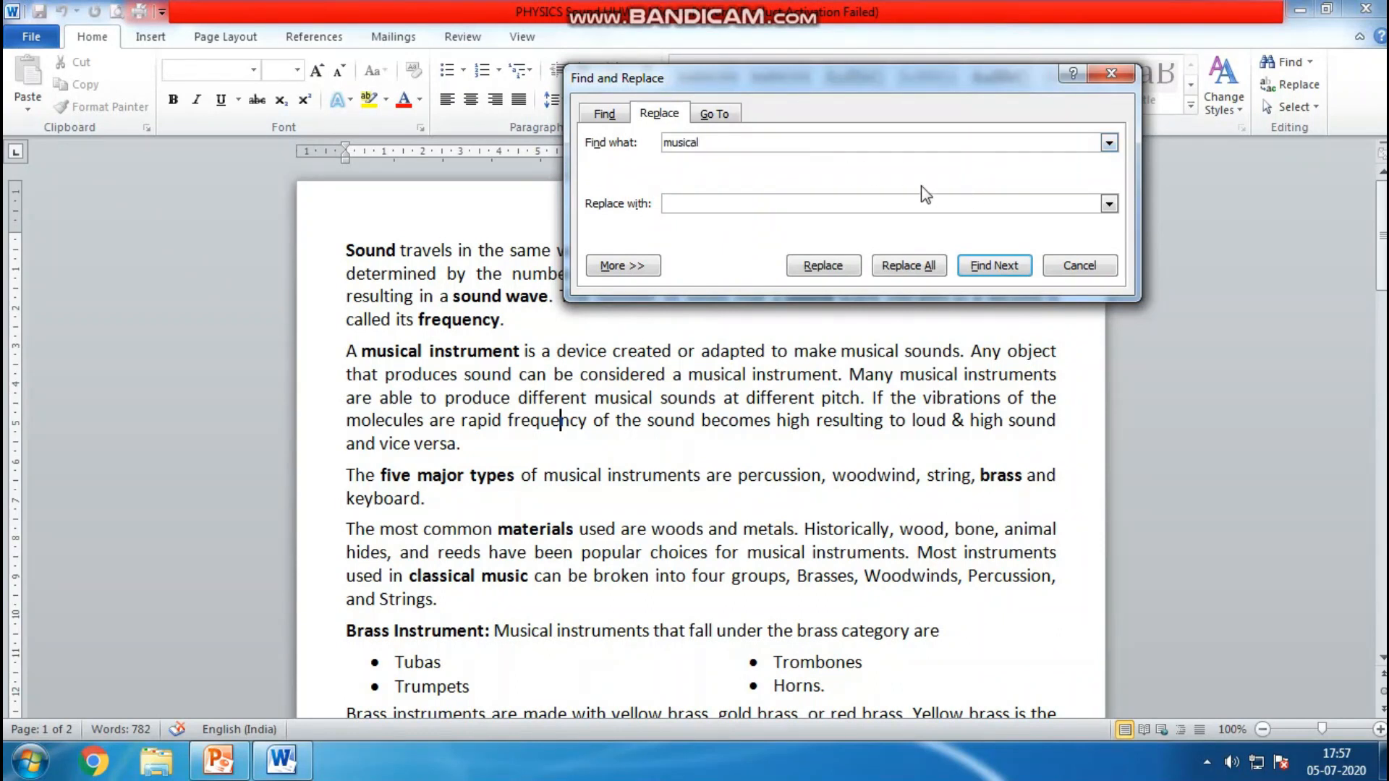
pyautogui.click(736, 202)
pyautogui.click(823, 266)
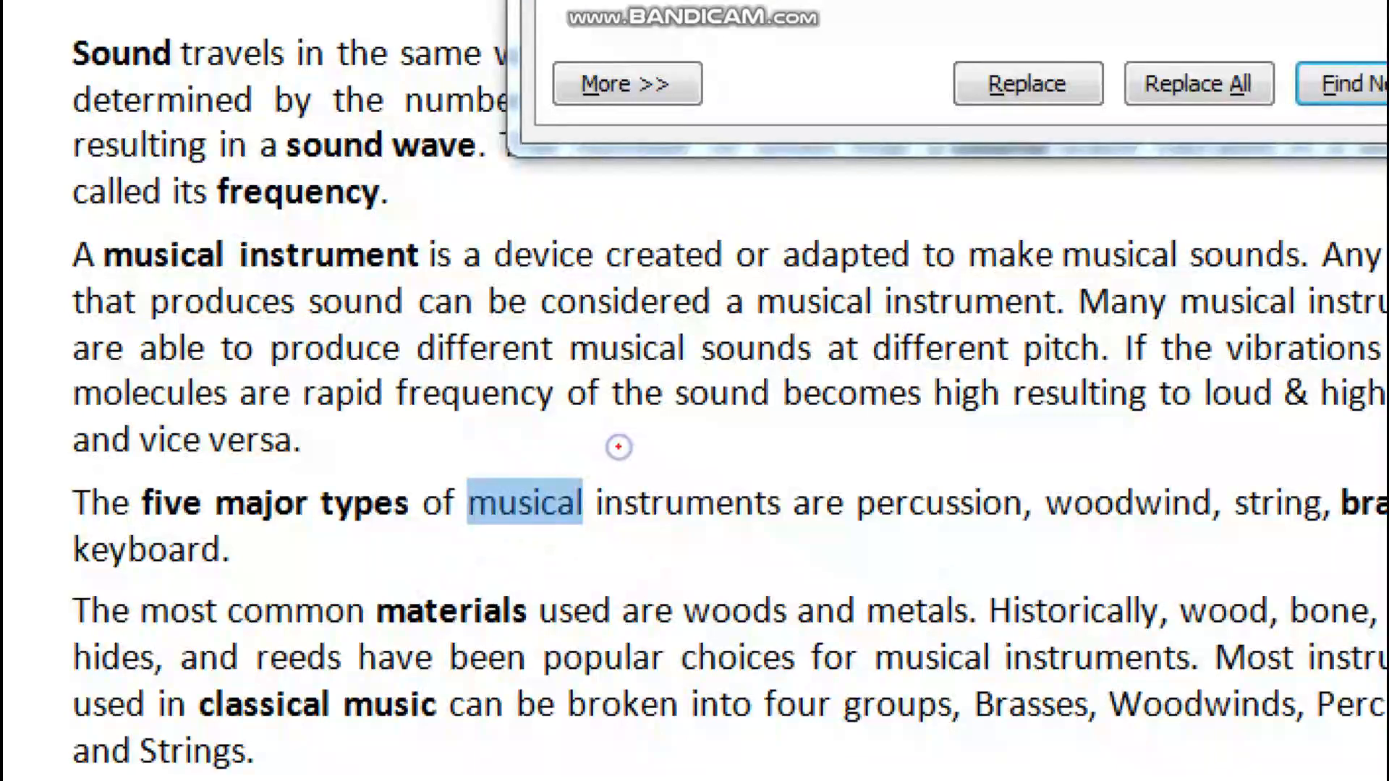
pyautogui.moveTo(619, 446)
pyautogui.mouseDown()
pyautogui.moveTo(434, 433)
pyautogui.moveTo(711, 535)
pyautogui.moveTo(542, 419)
pyautogui.mouseUp()
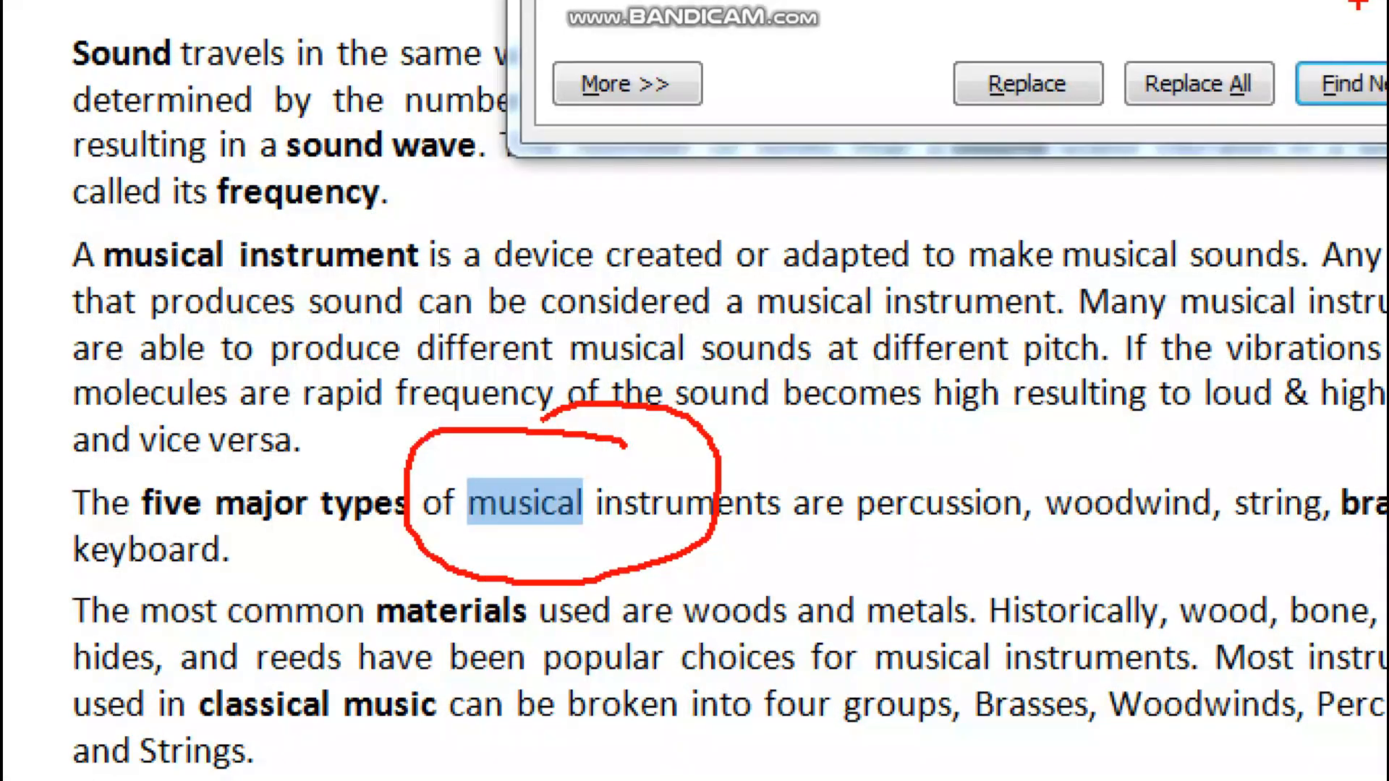
pyautogui.press('Escape')
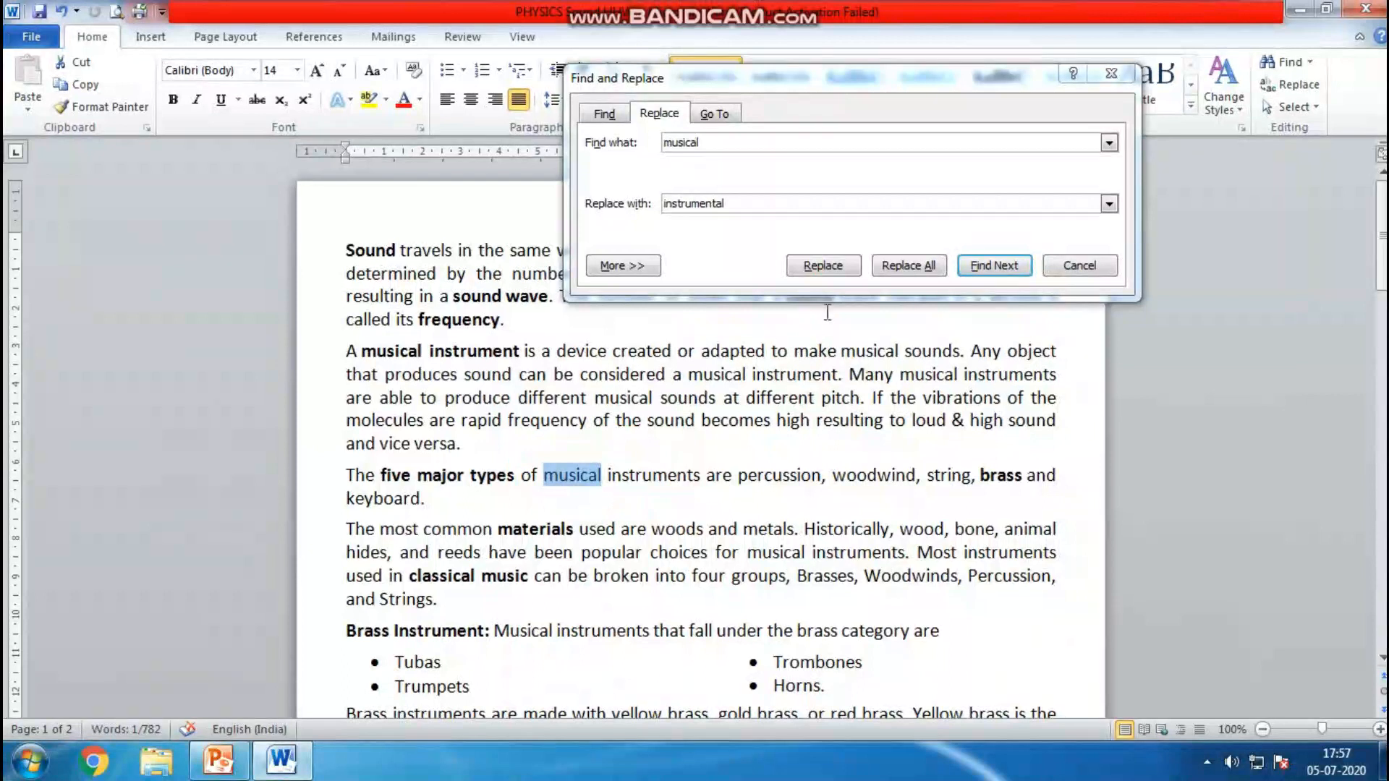
pyautogui.click(812, 264)
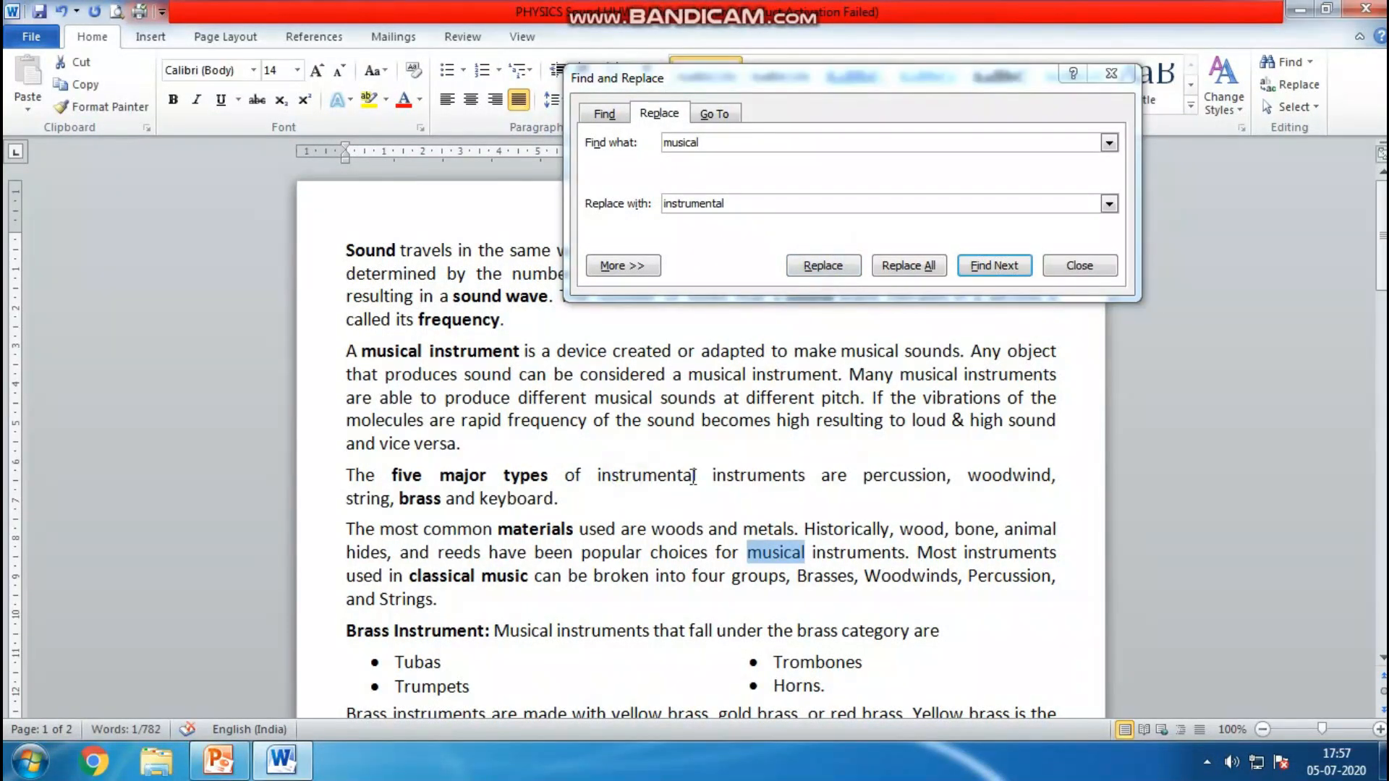
# Replace all remaining occurrences of "musical" with "instrumental" throughout the document
pyautogui.hotkey('ctrl', '1')
pyautogui.moveTo(696, 475)
pyautogui.mouseDown()
pyautogui.moveTo(613, 437)
pyautogui.moveTo(714, 483)
pyautogui.moveTo(707, 463)
pyautogui.mouseUp()
pyautogui.click(1125, 59)
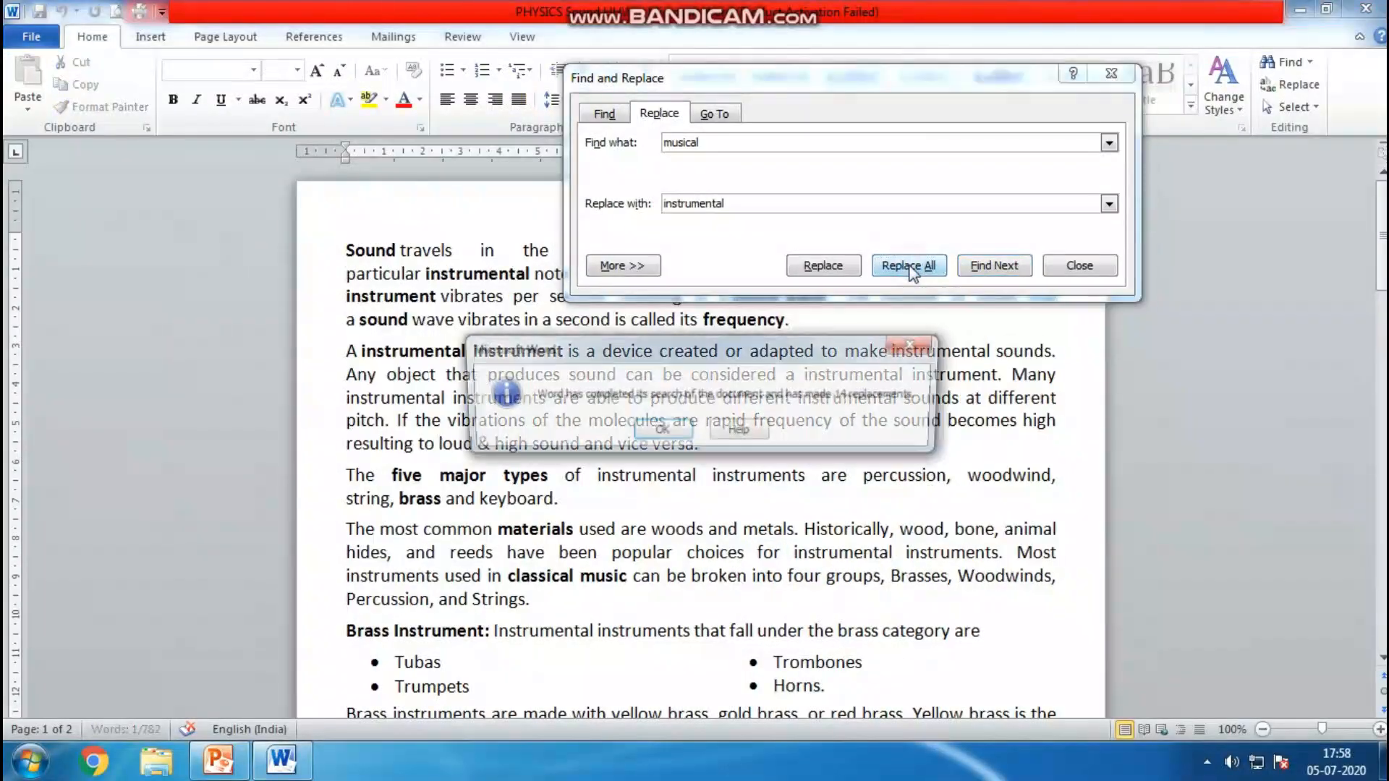
pyautogui.hotkey('ctrl', '1')
pyautogui.click(678, 427)
pyautogui.moveTo(1250, 347)
pyautogui.mouseDown()
pyautogui.moveTo(813, 352)
pyautogui.moveTo(1179, 301)
pyautogui.mouseUp()
pyautogui.press('Escape')
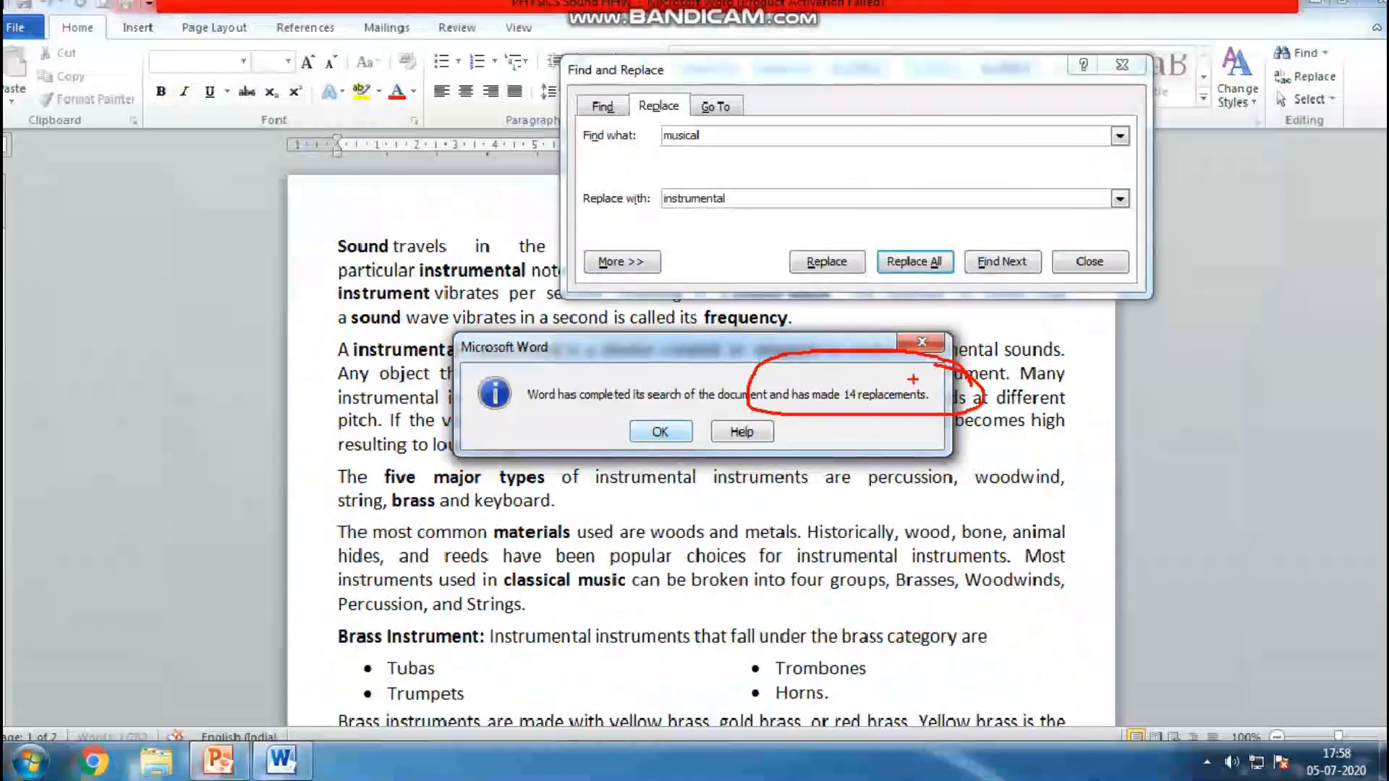
pyautogui.press('Return')
pyautogui.click(938, 273)
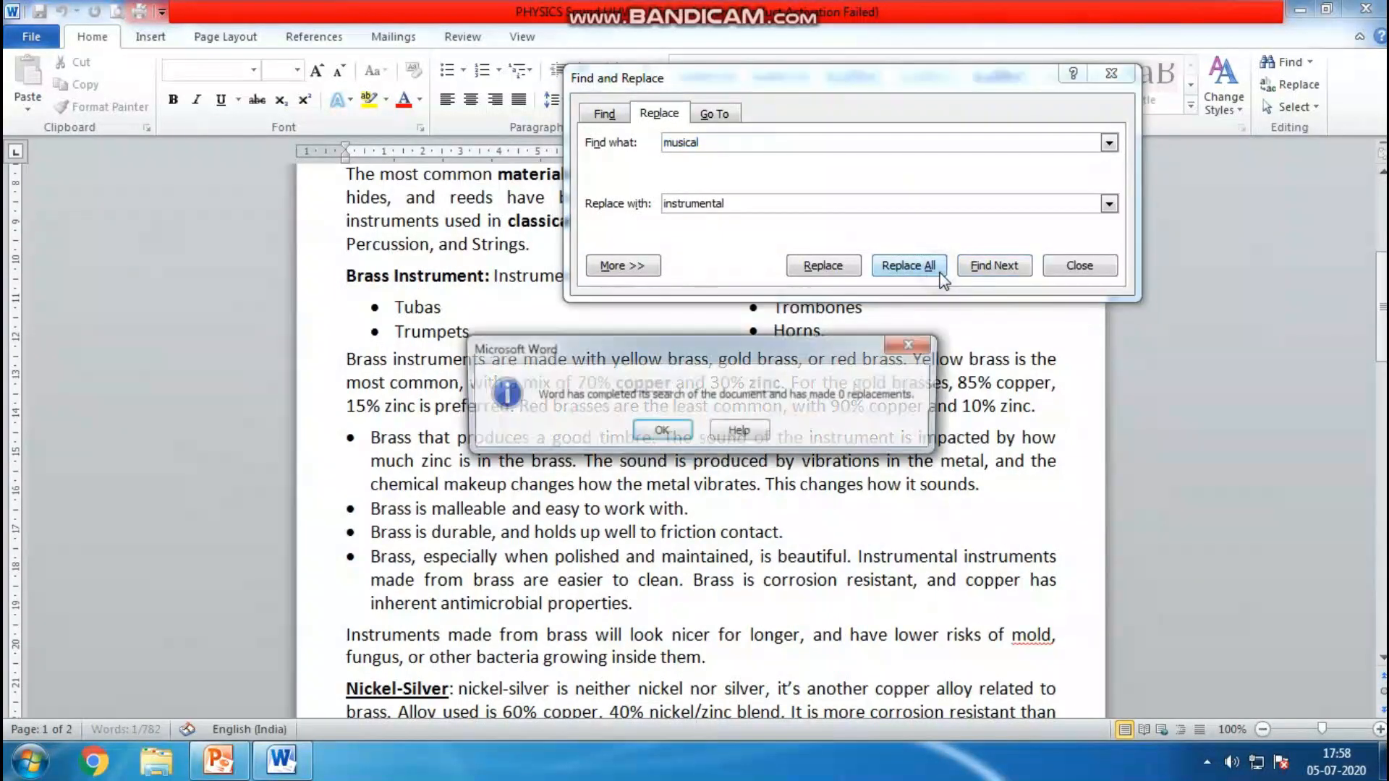
pyautogui.click(682, 432)
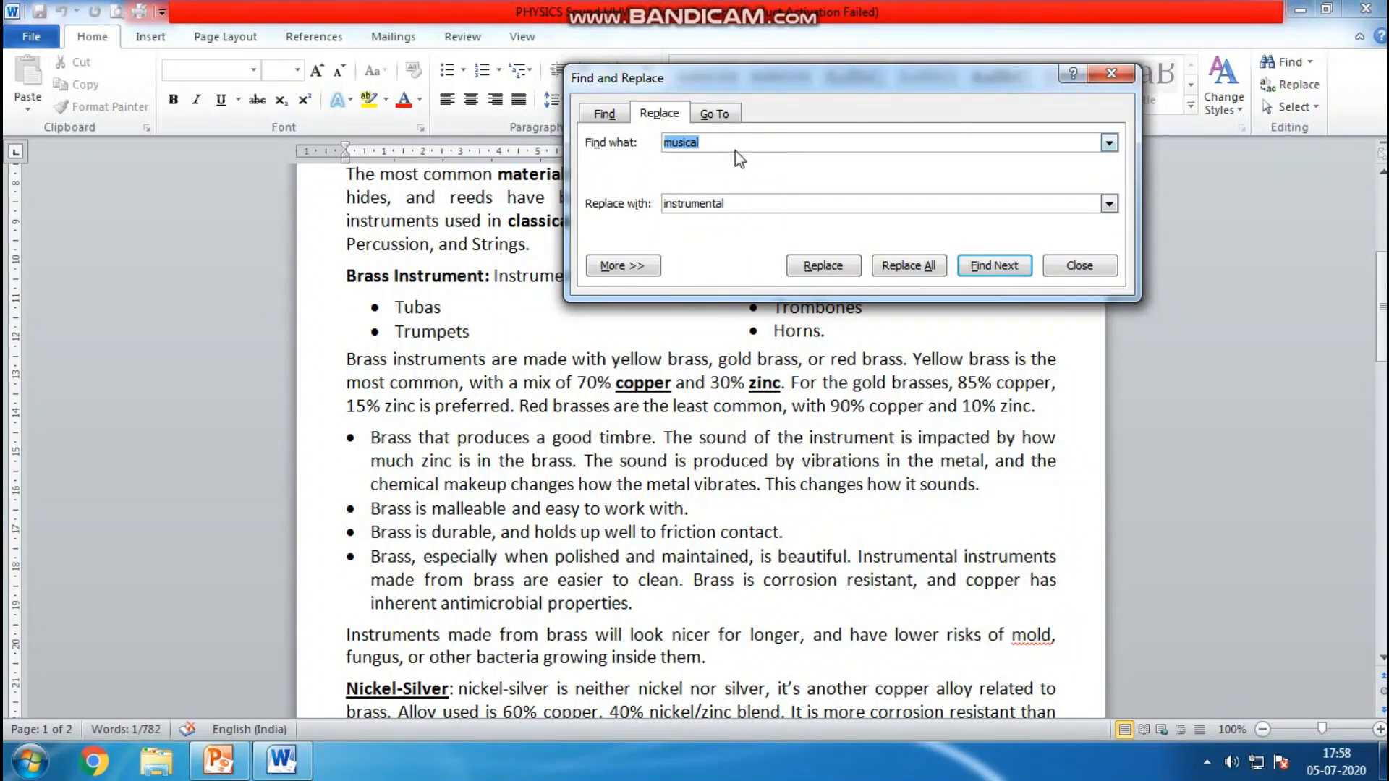
# Expand the search options, enable Find whole words only, and close the Find and Replace dialog
pyautogui.click(622, 265)
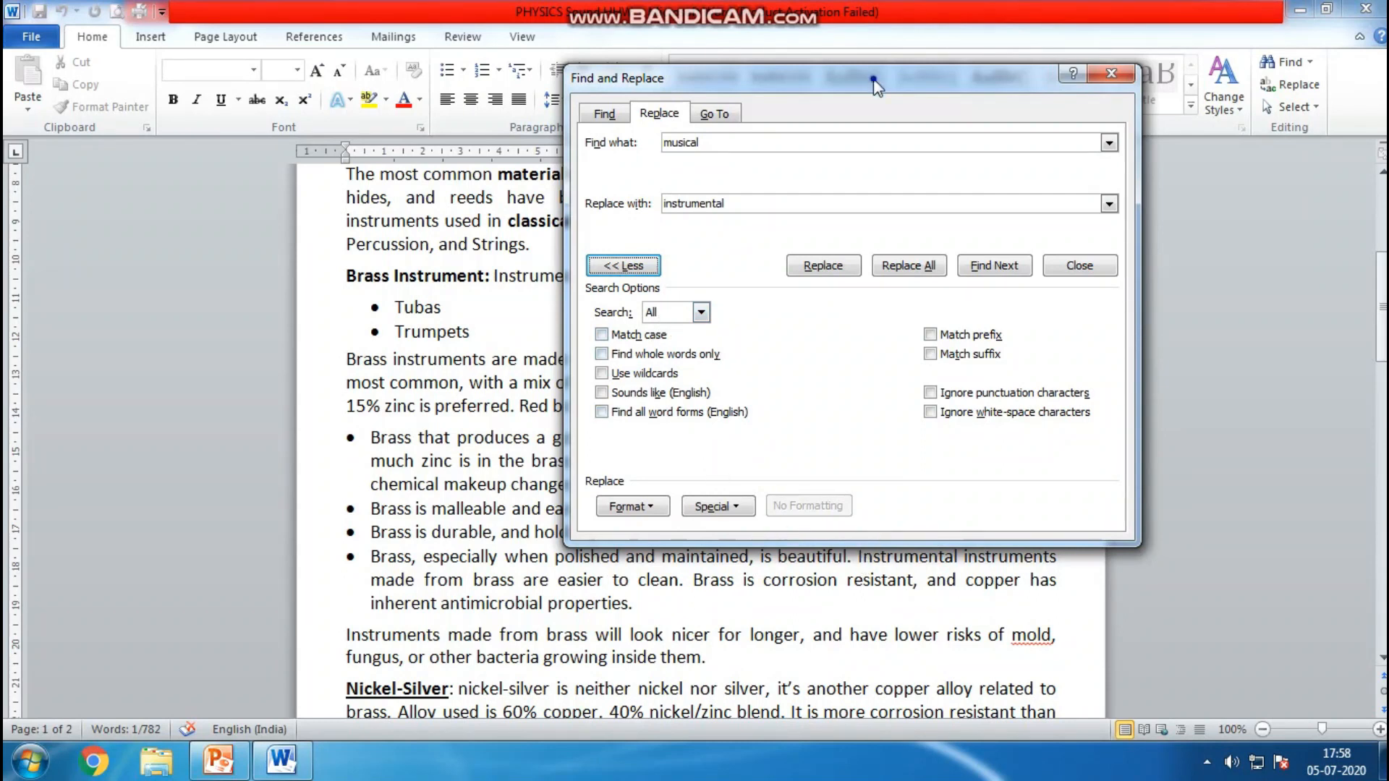
pyautogui.moveTo(875, 85); pyautogui.dragTo(913, 21)
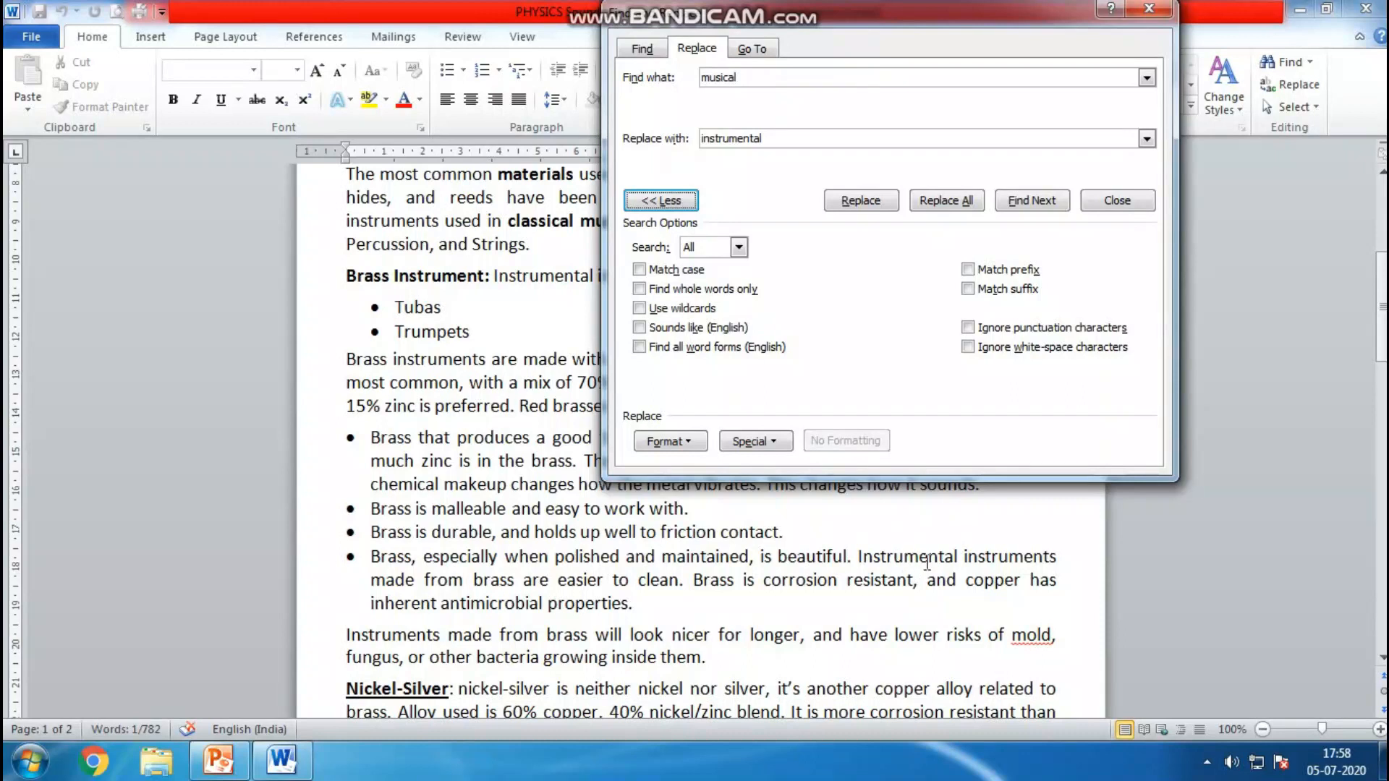
pyautogui.click(692, 289)
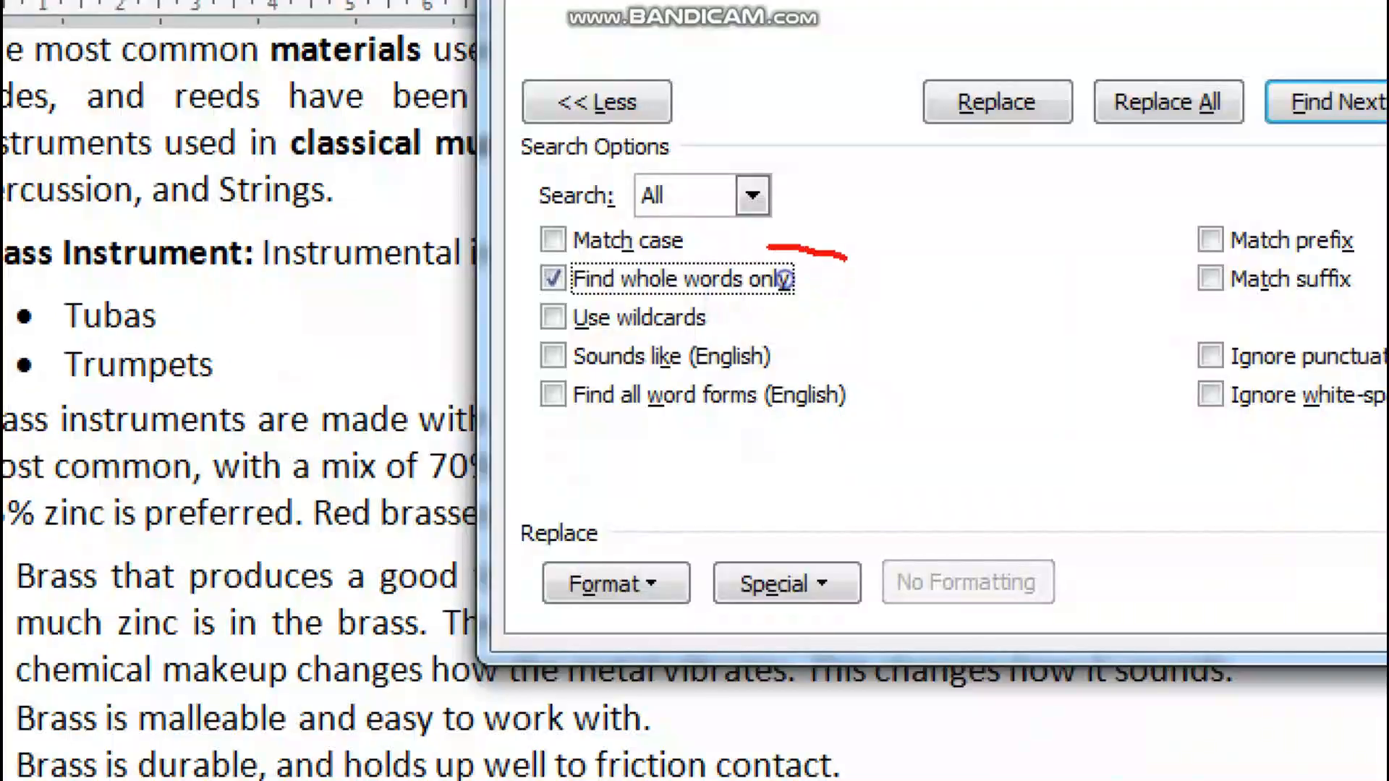
pyautogui.moveTo(504, 255)
pyautogui.mouseDown()
pyautogui.moveTo(753, 297)
pyautogui.moveTo(857, 241)
pyautogui.mouseUp()
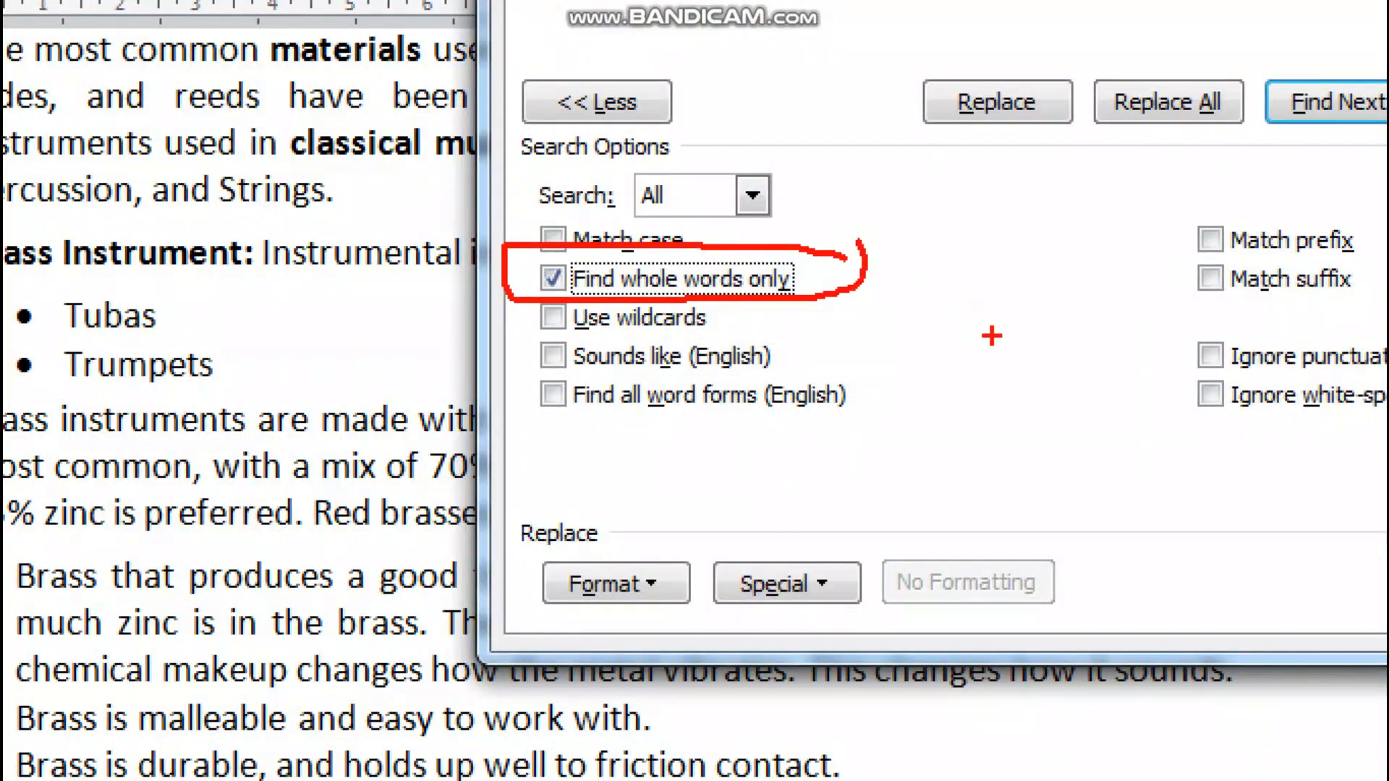
pyautogui.press('Escape')
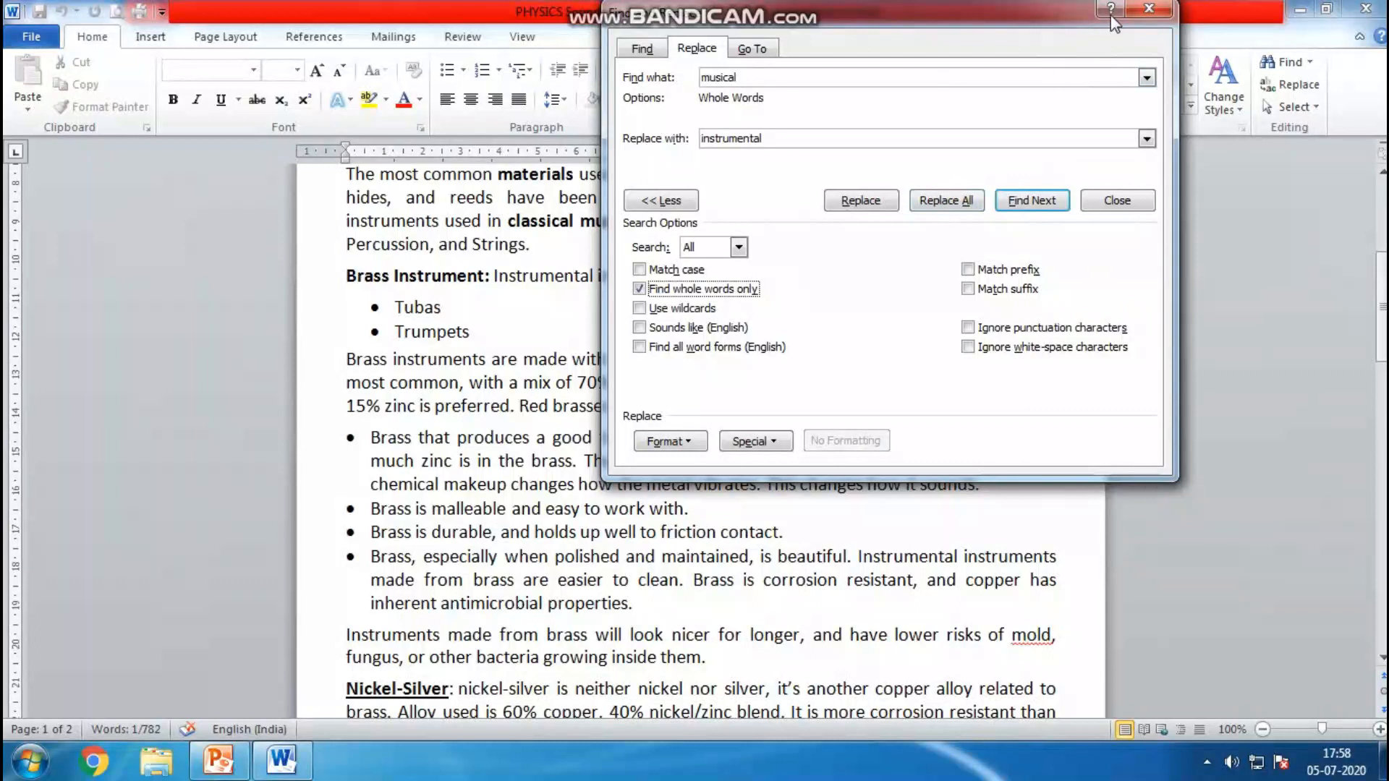
pyautogui.click(1141, 10)
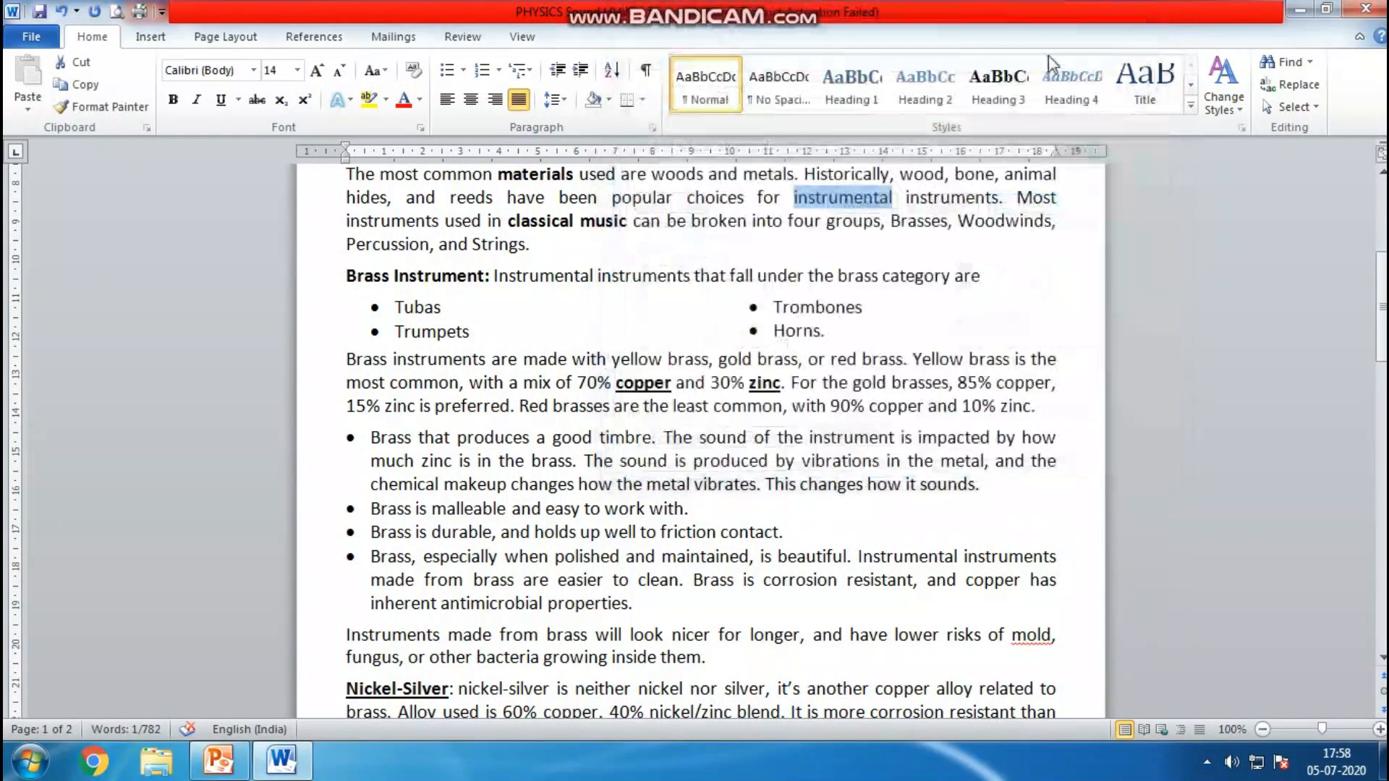
# Examine the proofing and language tools on the Review tab
pyautogui.click(464, 40)
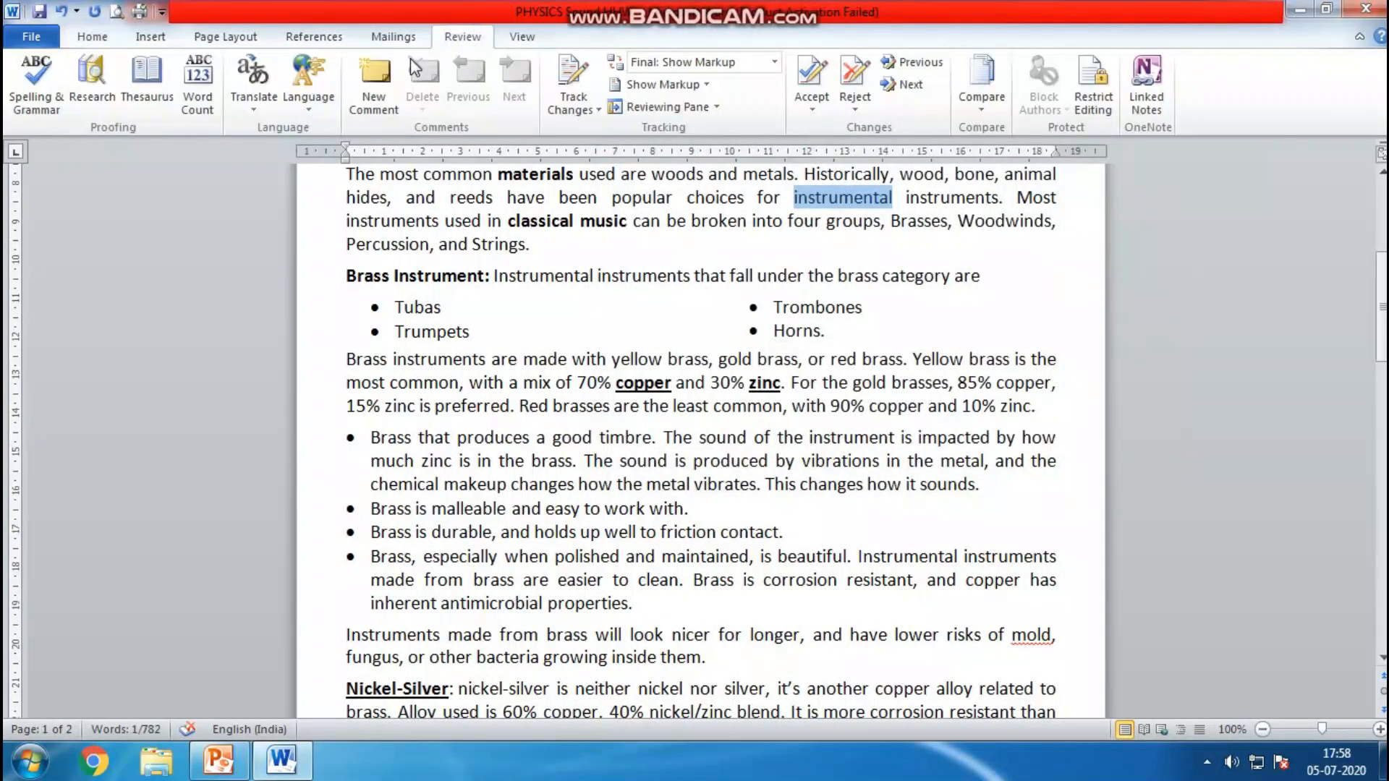
pyautogui.hotkey('ctrl', '1')
pyautogui.click(281, 124)
pyautogui.press('Escape')
pyautogui.hotkey('ctrl', '1')
pyautogui.moveTo(83, 127)
pyautogui.mouseDown()
pyautogui.moveTo(125, 114)
pyautogui.moveTo(6, 14)
pyautogui.moveTo(37, 123)
pyautogui.mouseUp()
pyautogui.moveTo(281, 109)
pyautogui.mouseDown()
pyautogui.moveTo(294, 107)
pyautogui.moveTo(174, 52)
pyautogui.moveTo(316, 141)
pyautogui.mouseUp()
pyautogui.press('Escape')
pyautogui.moveTo(1380, 335); pyautogui.dragTo(1379, 274)
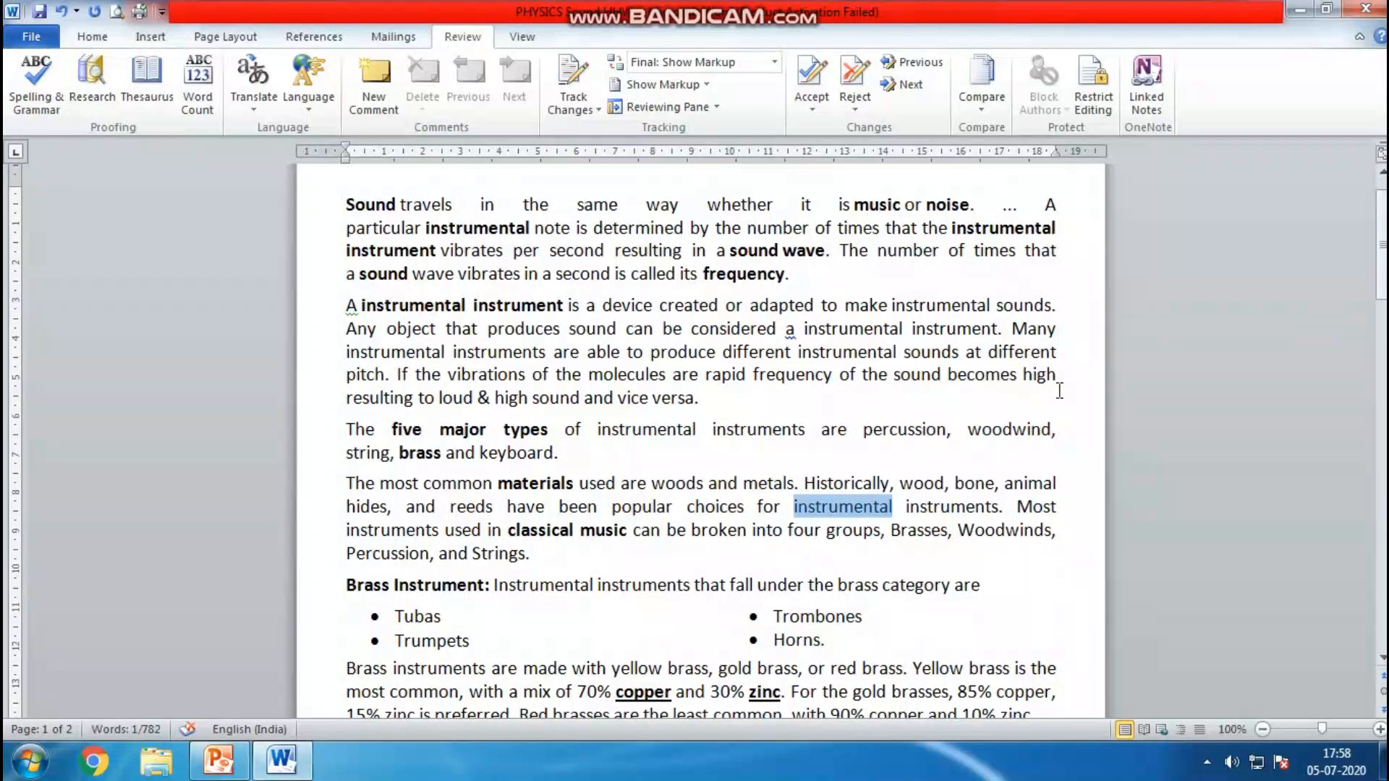
# Delete the last letter of "sound" in "sound wave" in the first paragraph
pyautogui.click(783, 254)
pyautogui.press('BackSpace')
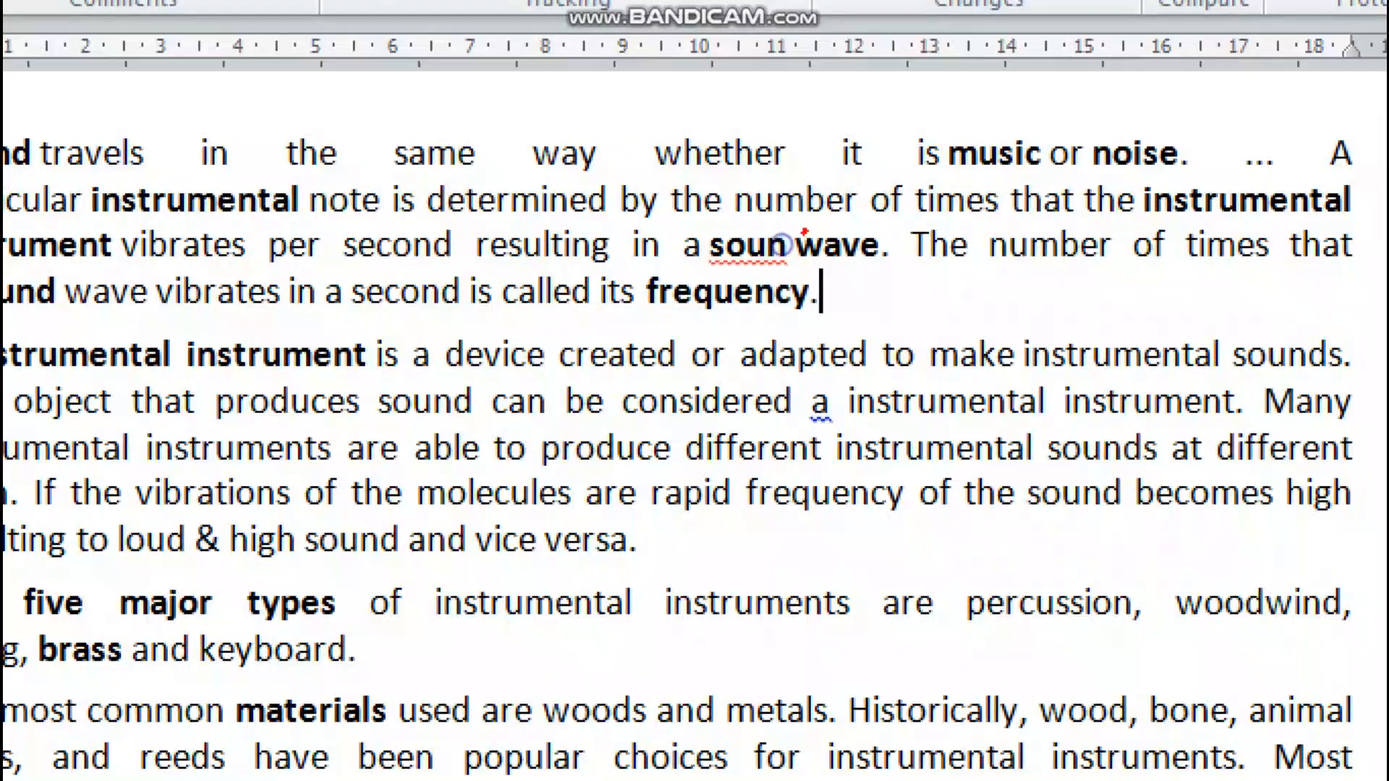
pyautogui.moveTo(804, 232)
pyautogui.mouseDown()
pyautogui.moveTo(676, 233)
pyautogui.moveTo(813, 285)
pyautogui.moveTo(792, 208)
pyautogui.mouseUp()
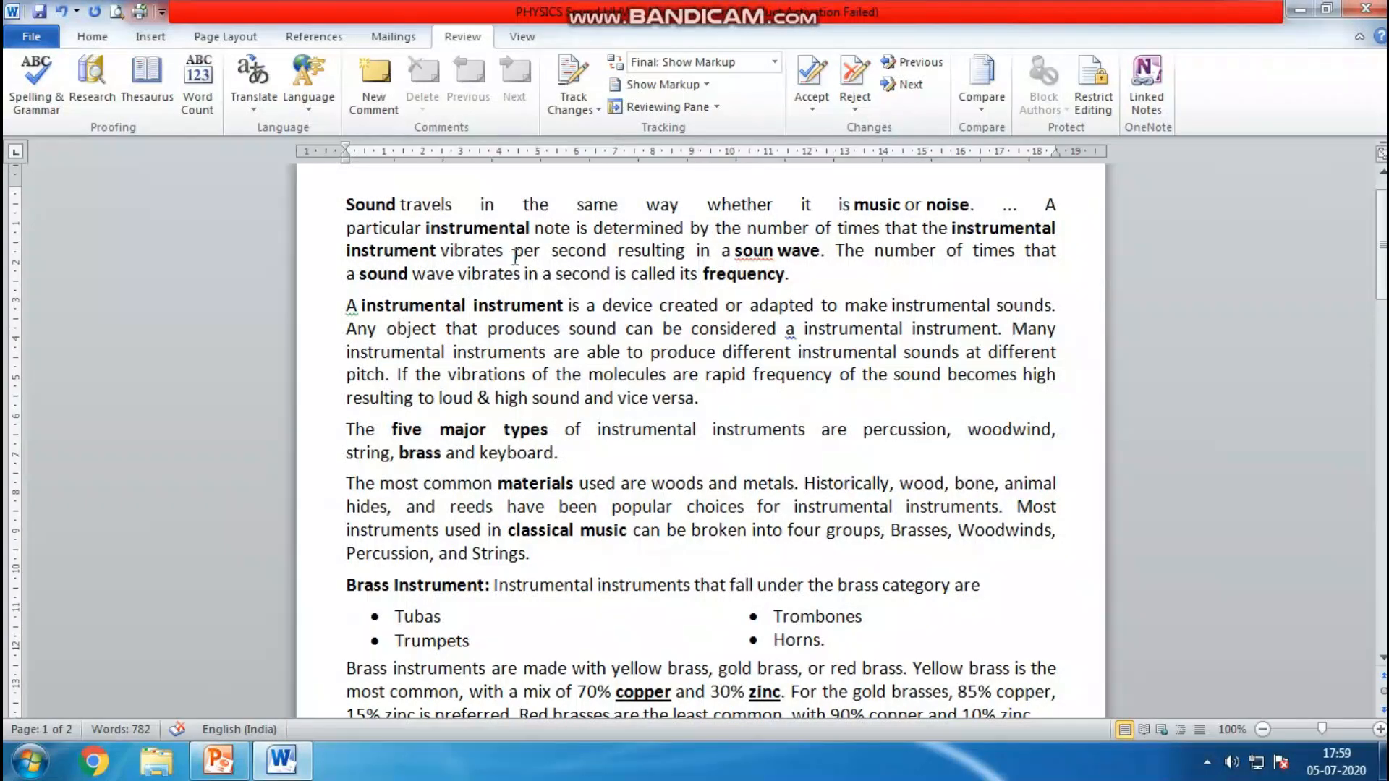
# Correct the misspelled "soun" back to "sound" using the spelling suggestions
pyautogui.click(30, 87)
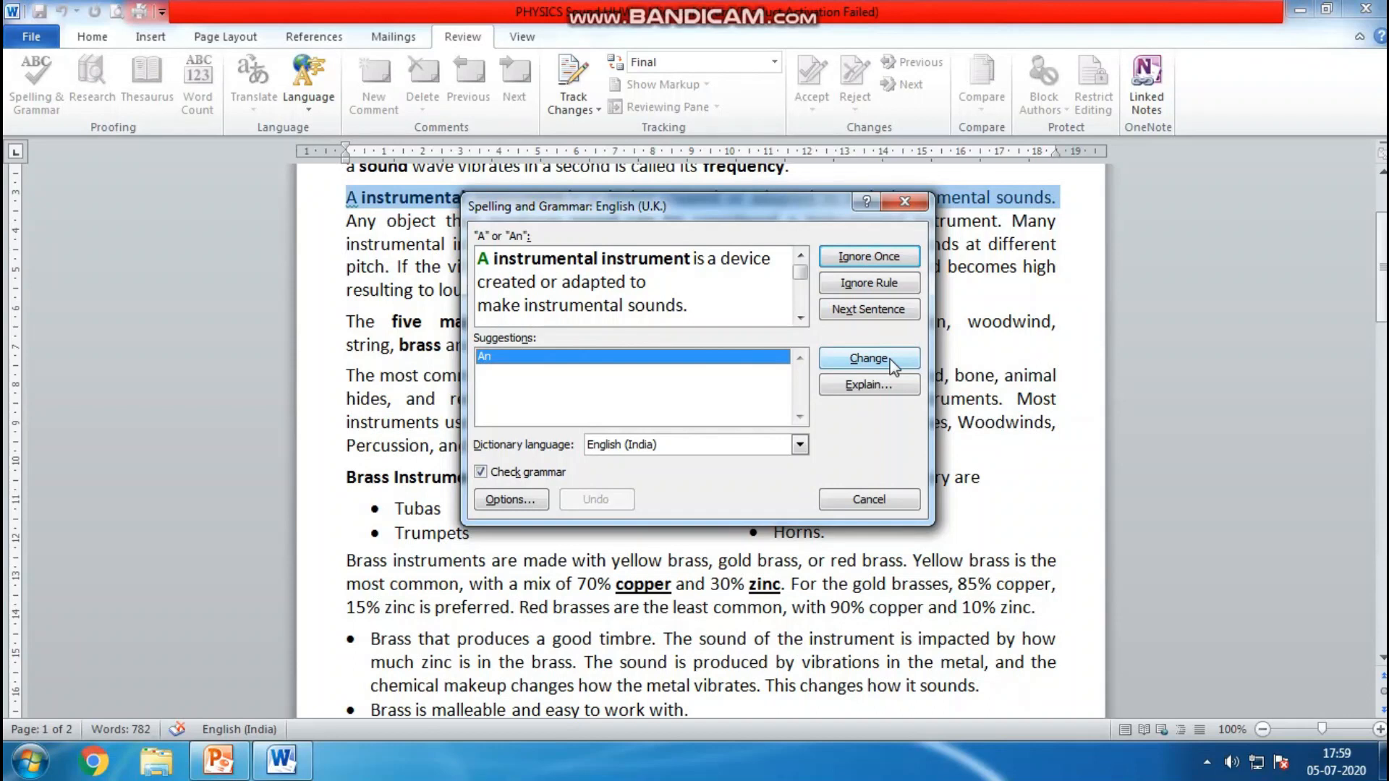
pyautogui.click(868, 499)
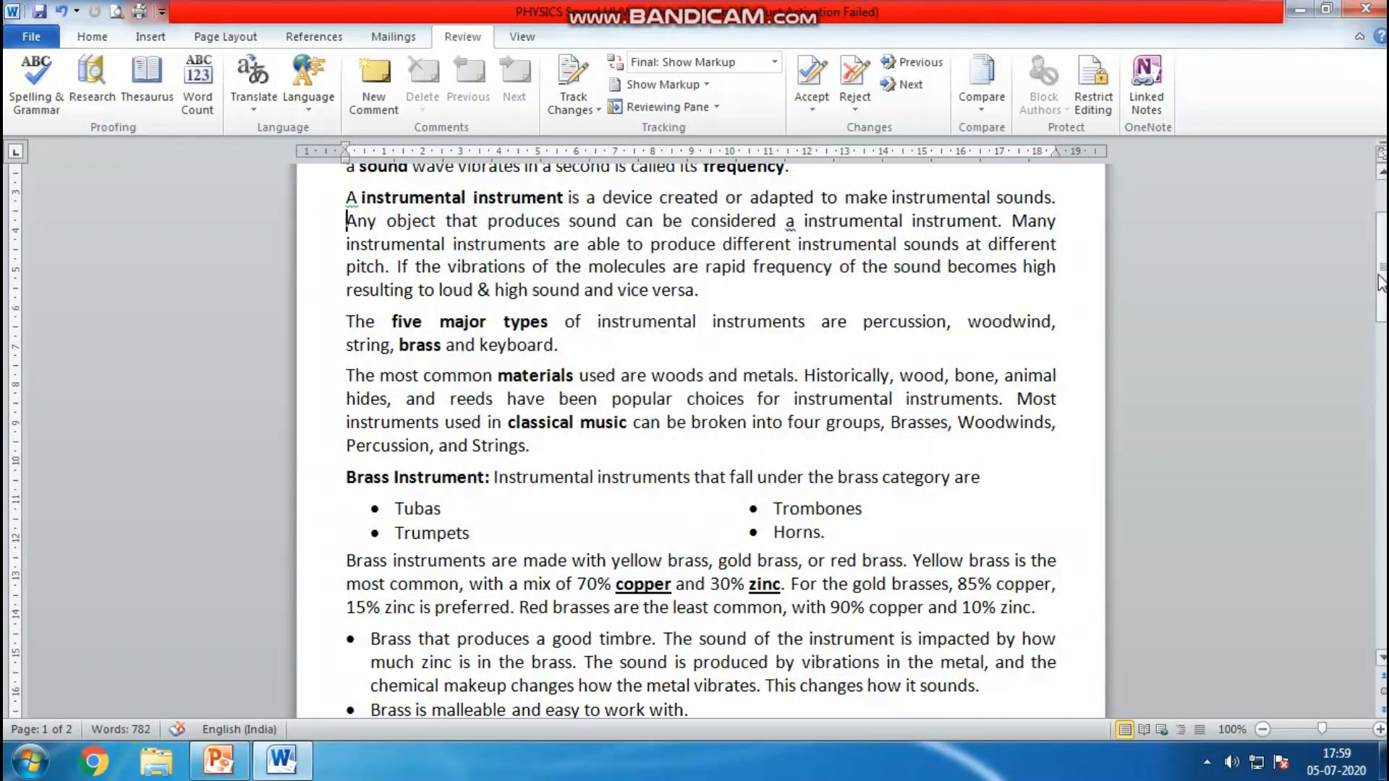
pyautogui.scroll(3, 791, 232)
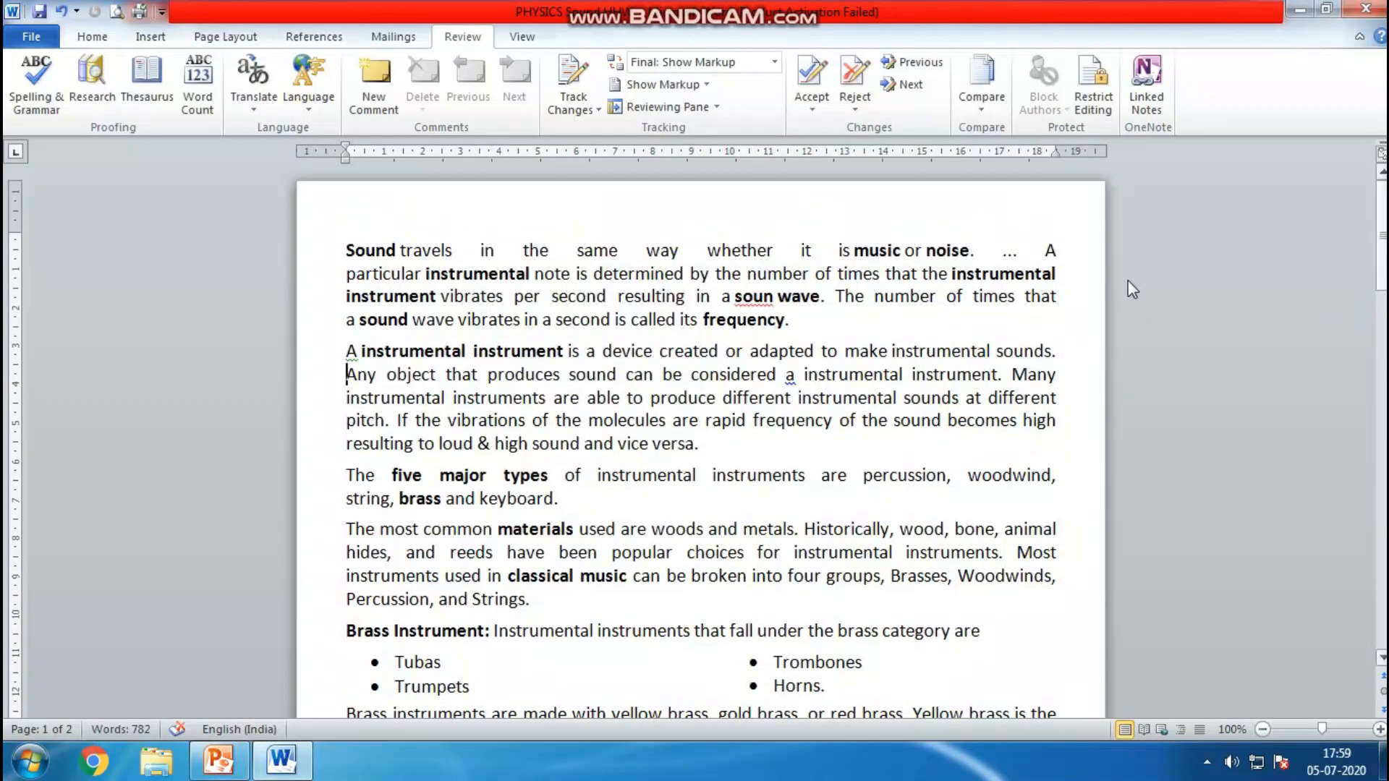
pyautogui.rightClick(767, 298)
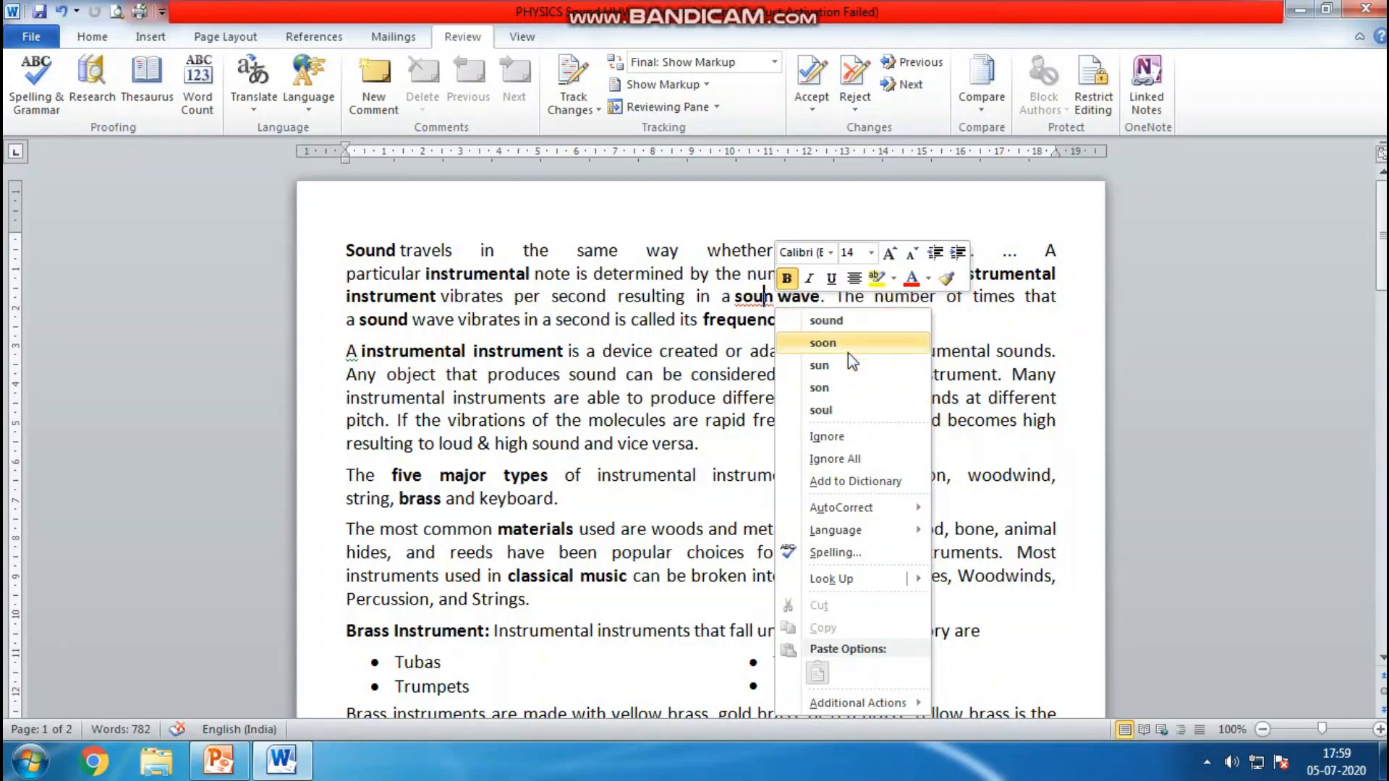
pyautogui.click(858, 322)
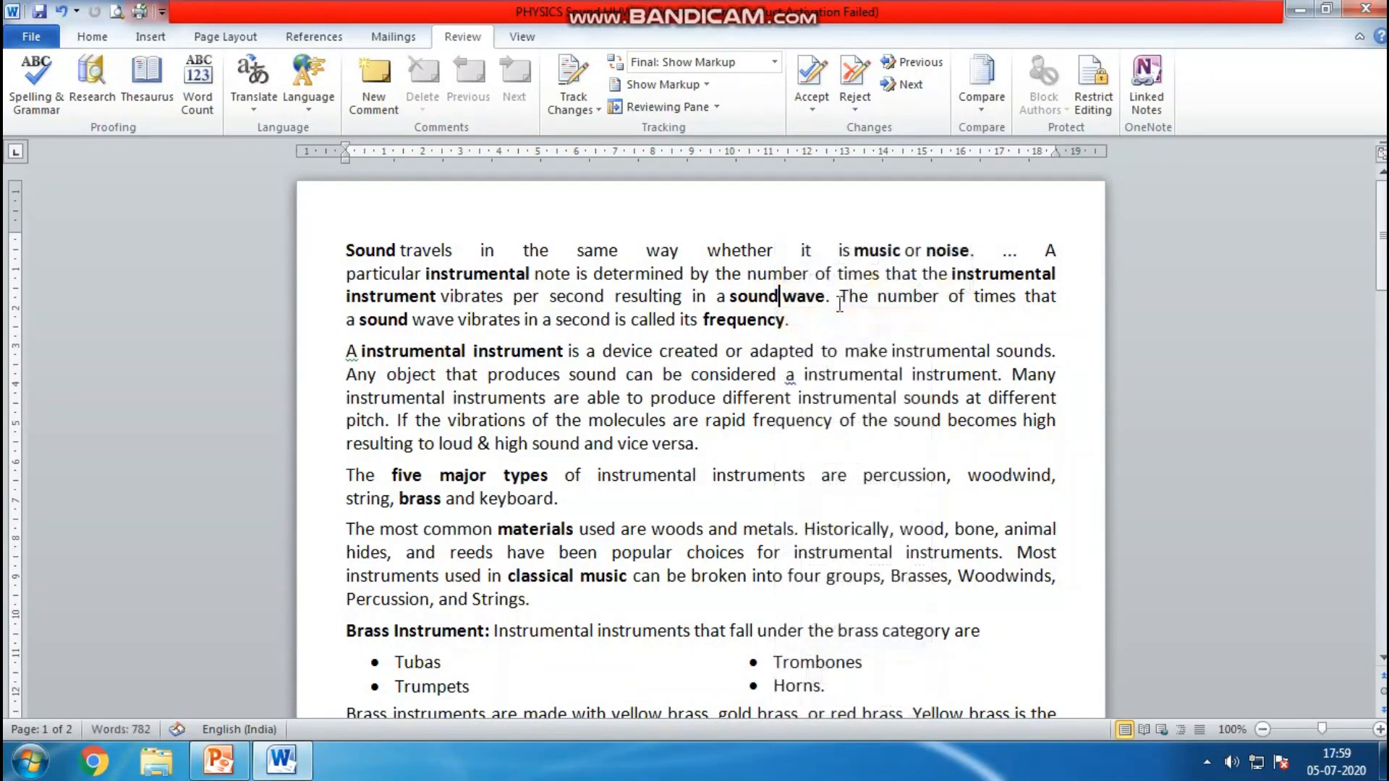
# Delete characters between "sound" and "wave" in the first paragraph
pyautogui.rightClick(767, 302)
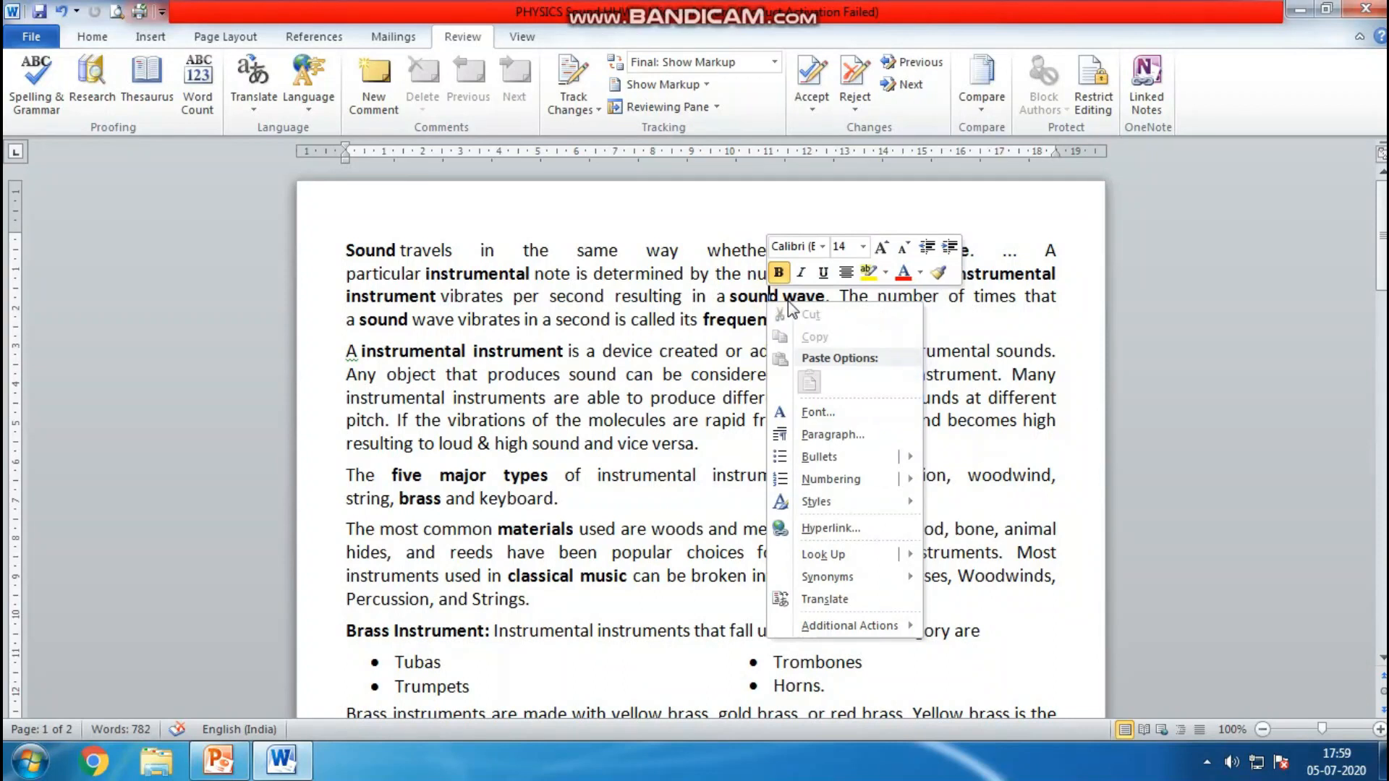
pyautogui.press('Escape')
pyautogui.press('Delete')
pyautogui.press('Delete')
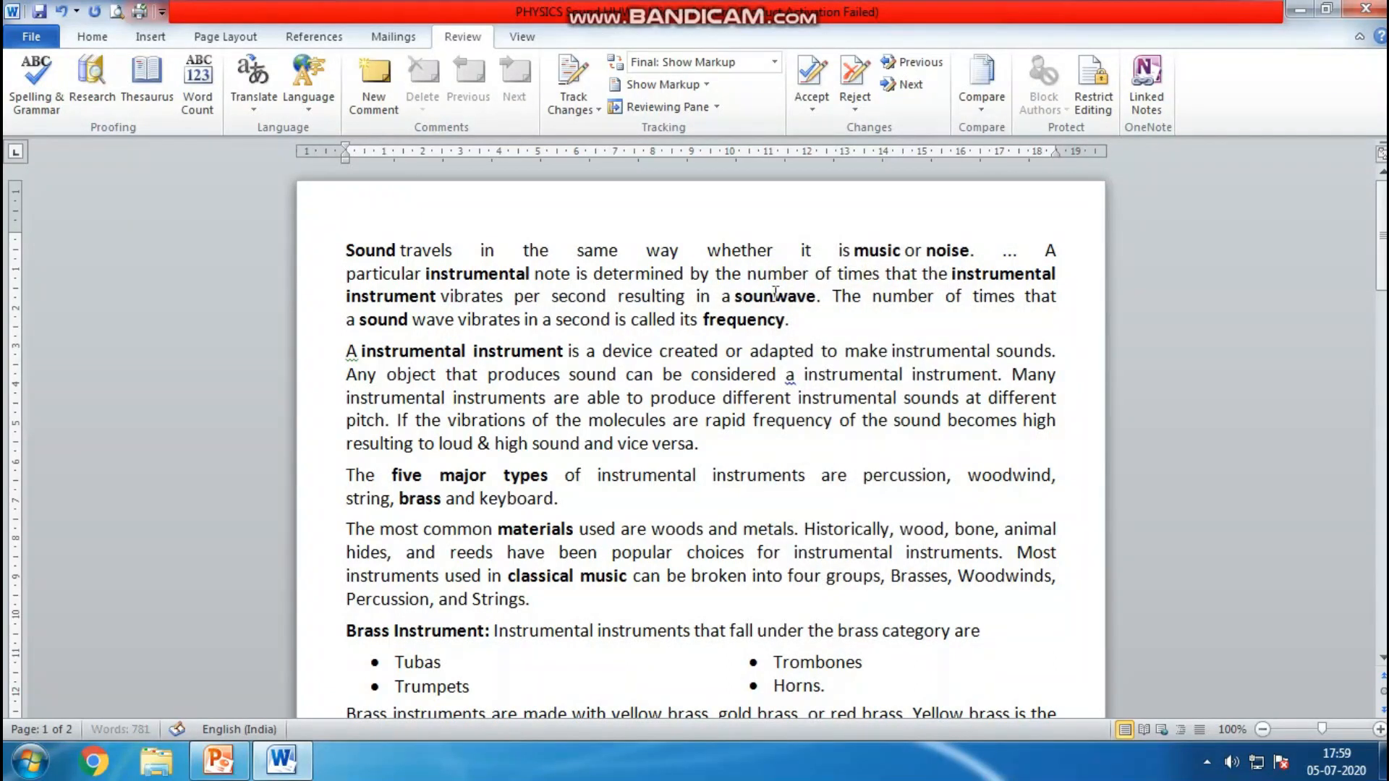
pyautogui.rightClick(767, 301)
pyautogui.press('Escape')
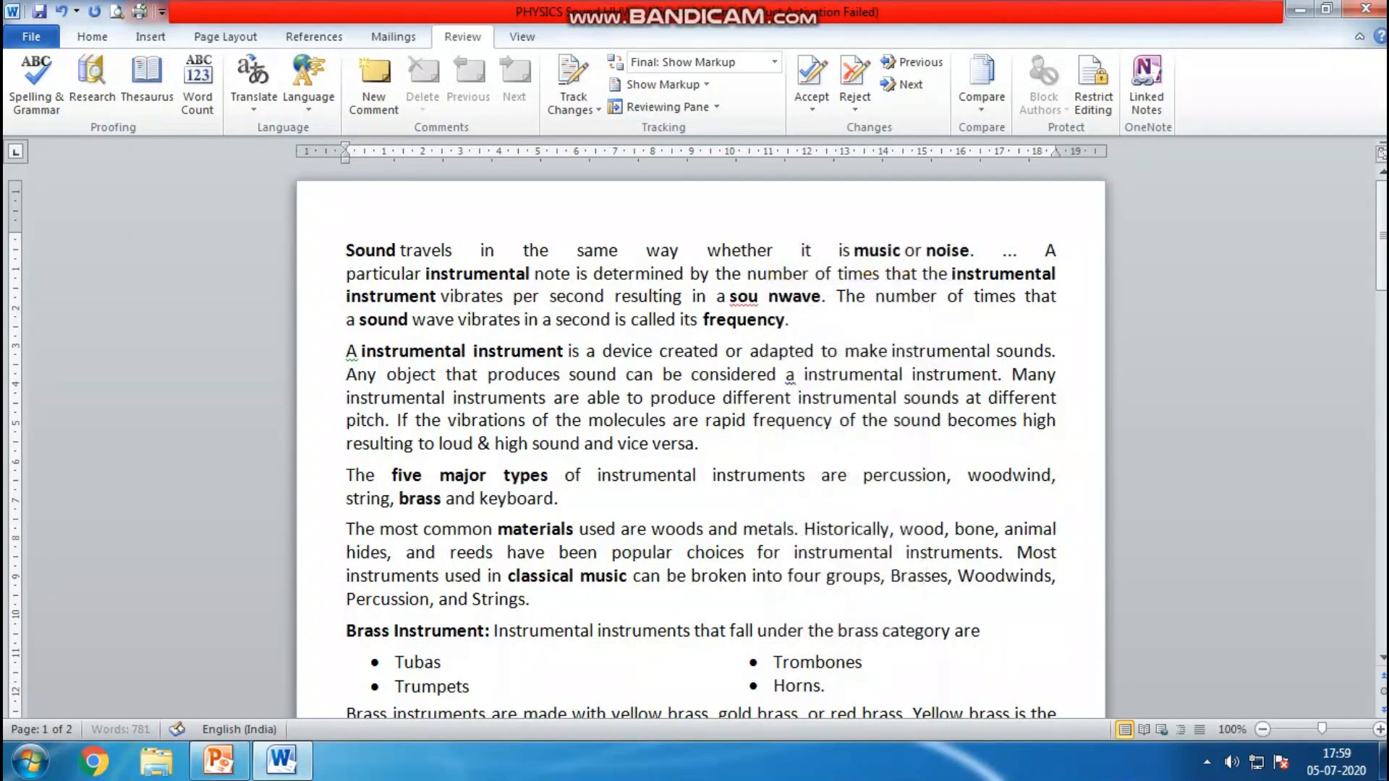
# Dismiss the spelling menu and restore the text "sound wave" in the first paragraph
pyautogui.rightClick(753, 303)
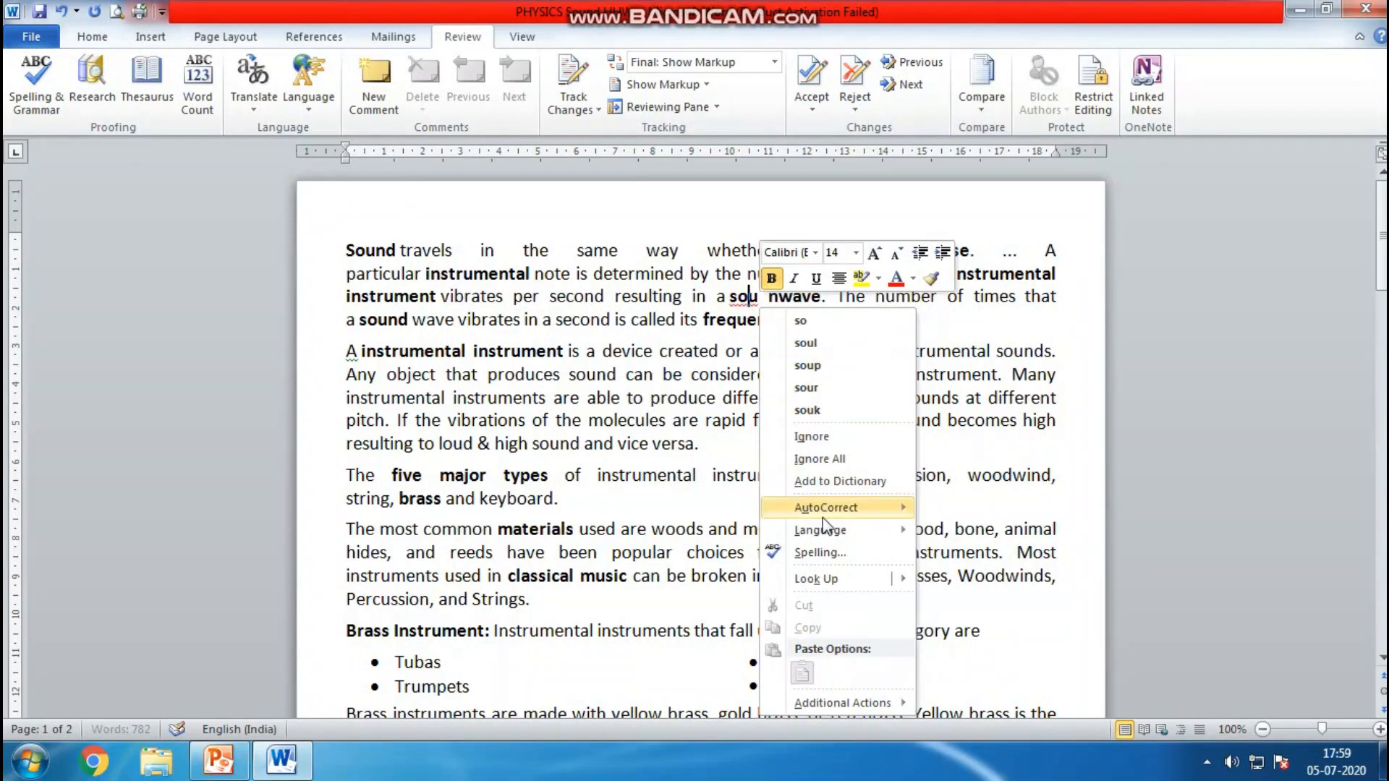
pyautogui.click(889, 434)
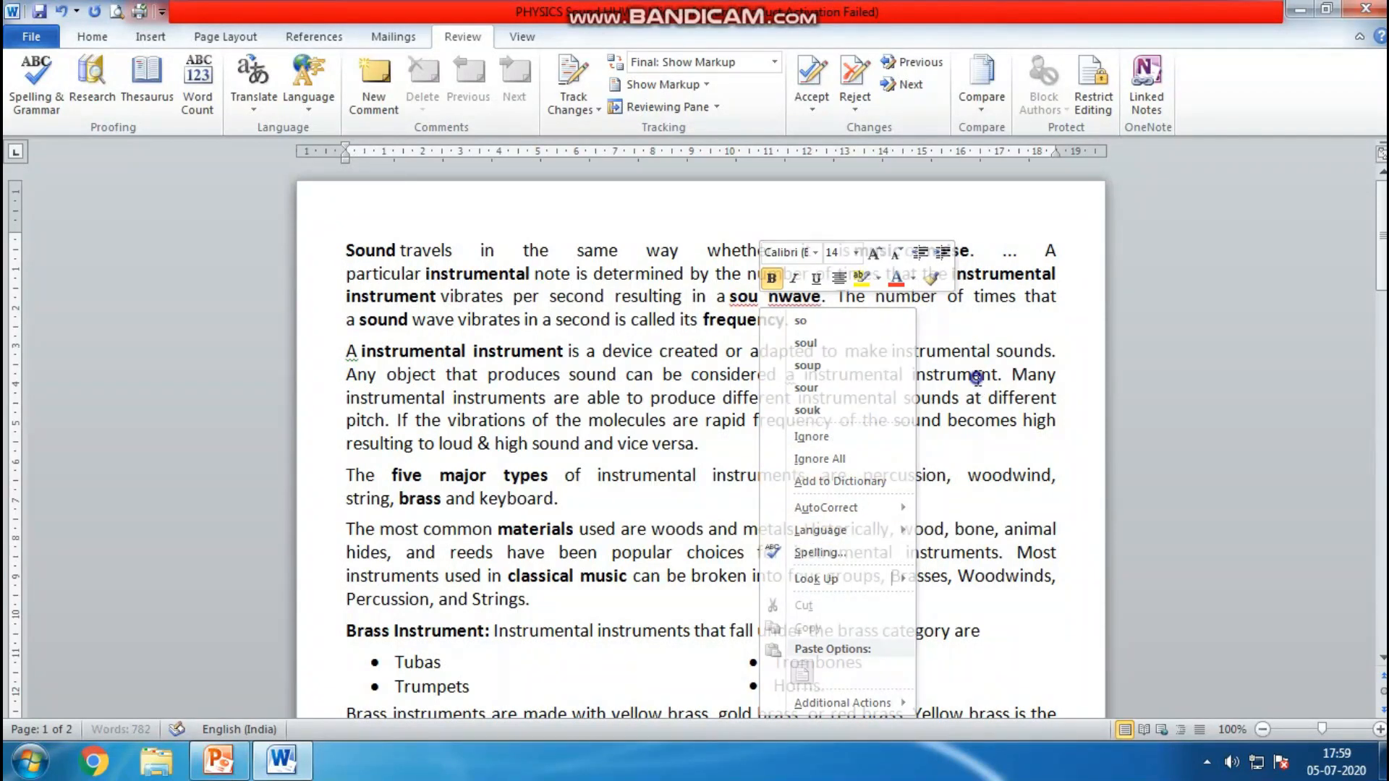
pyautogui.press('Delete')
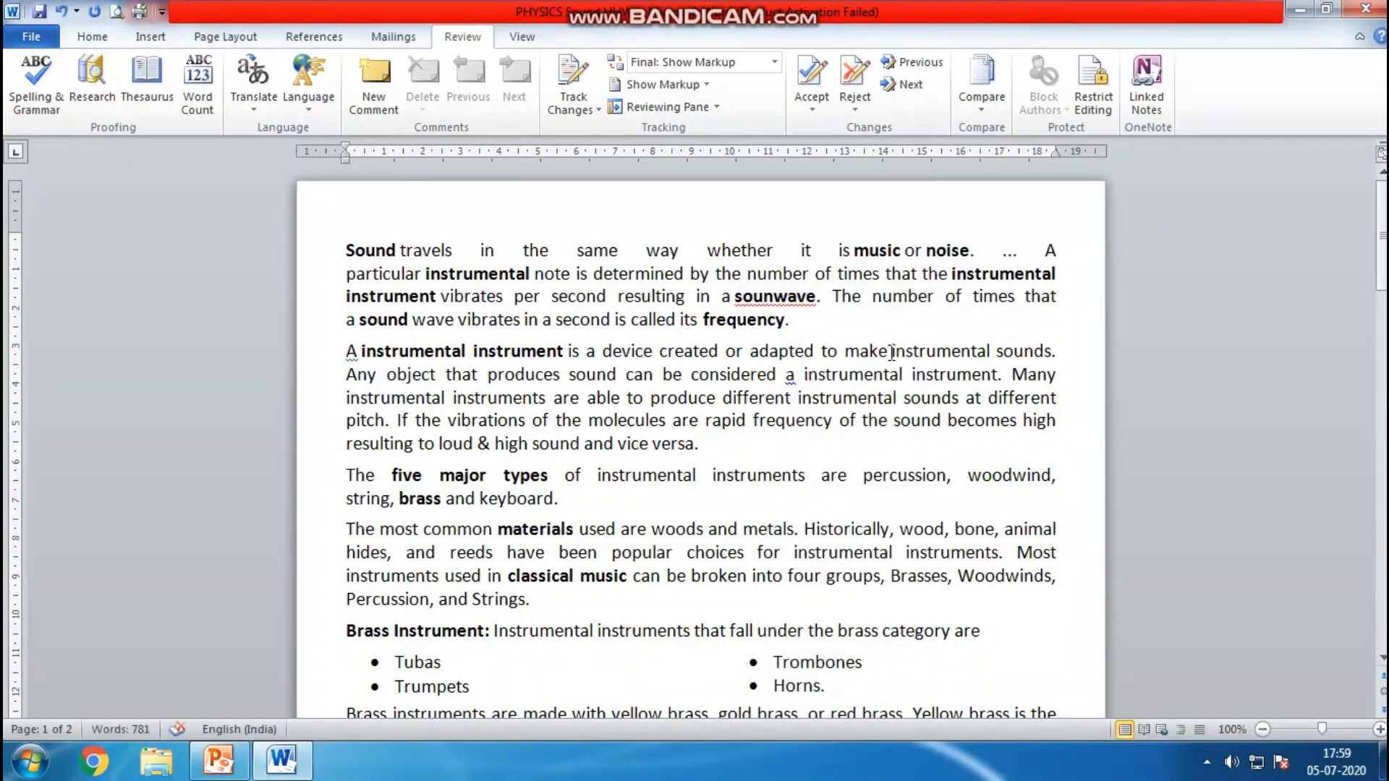
pyautogui.write('d')
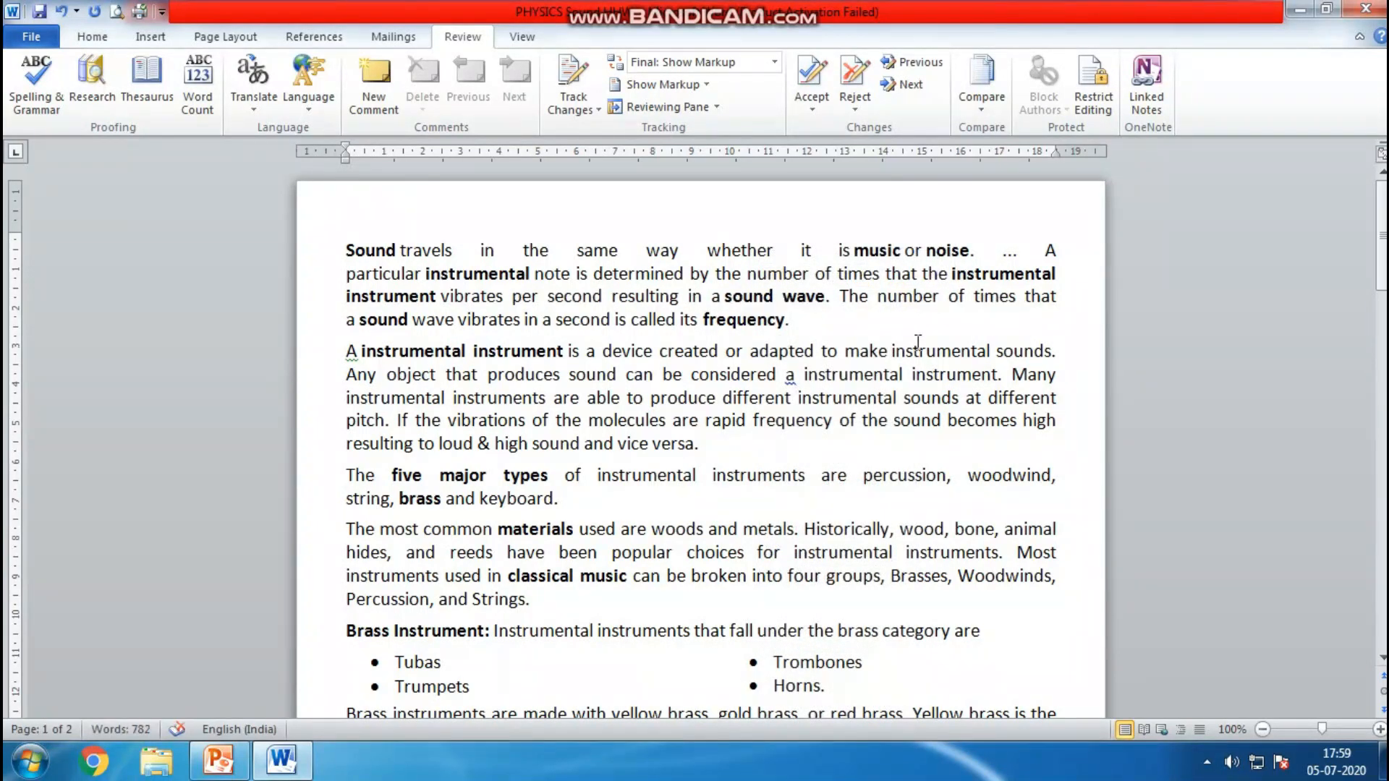
# Change the capital 'The' after 'sound wave.' in the first paragraph to lowercase 'the'
pyautogui.click(849, 301)
pyautogui.press('Left')
pyautogui.press('Delete')
pyautogui.write('t')
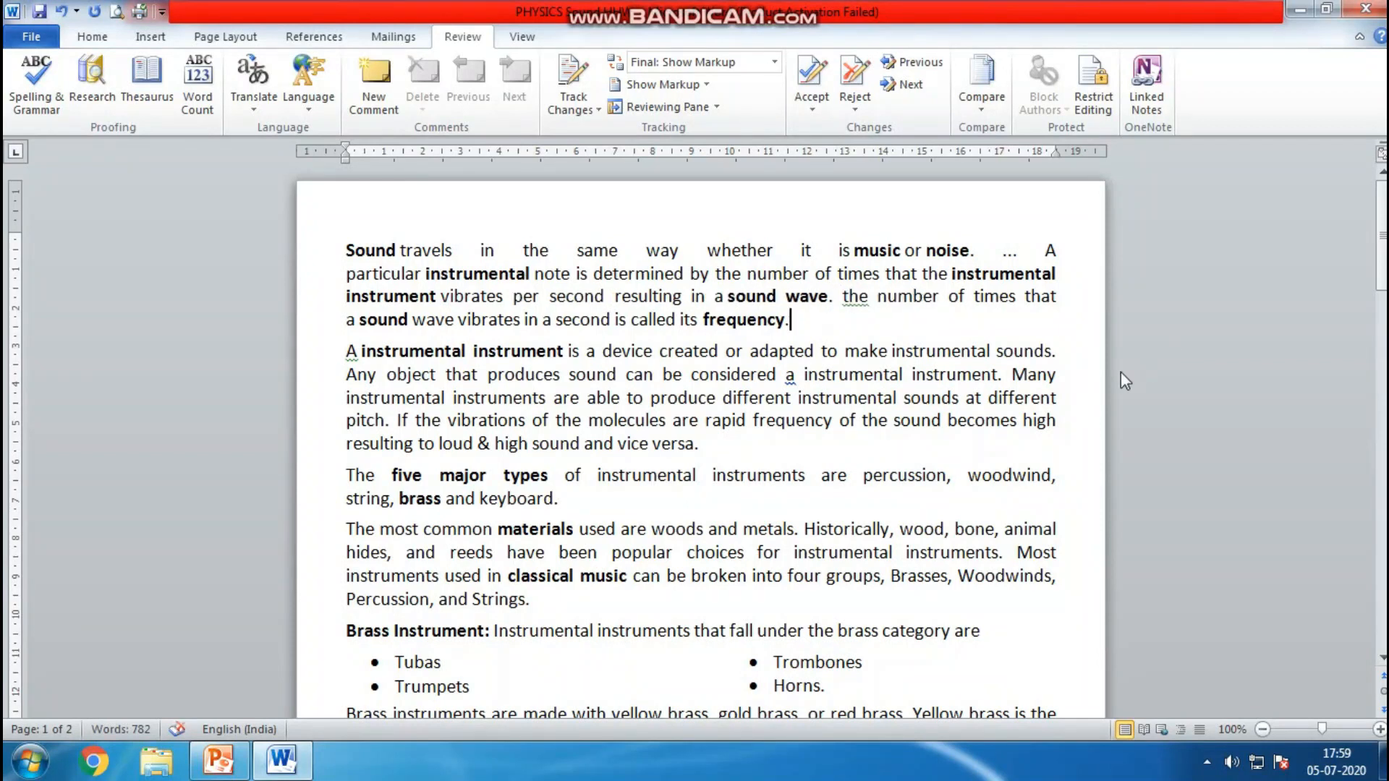
# Correct 'the' back to 'The' using the grammar suggestion
pyautogui.rightClick(851, 295)
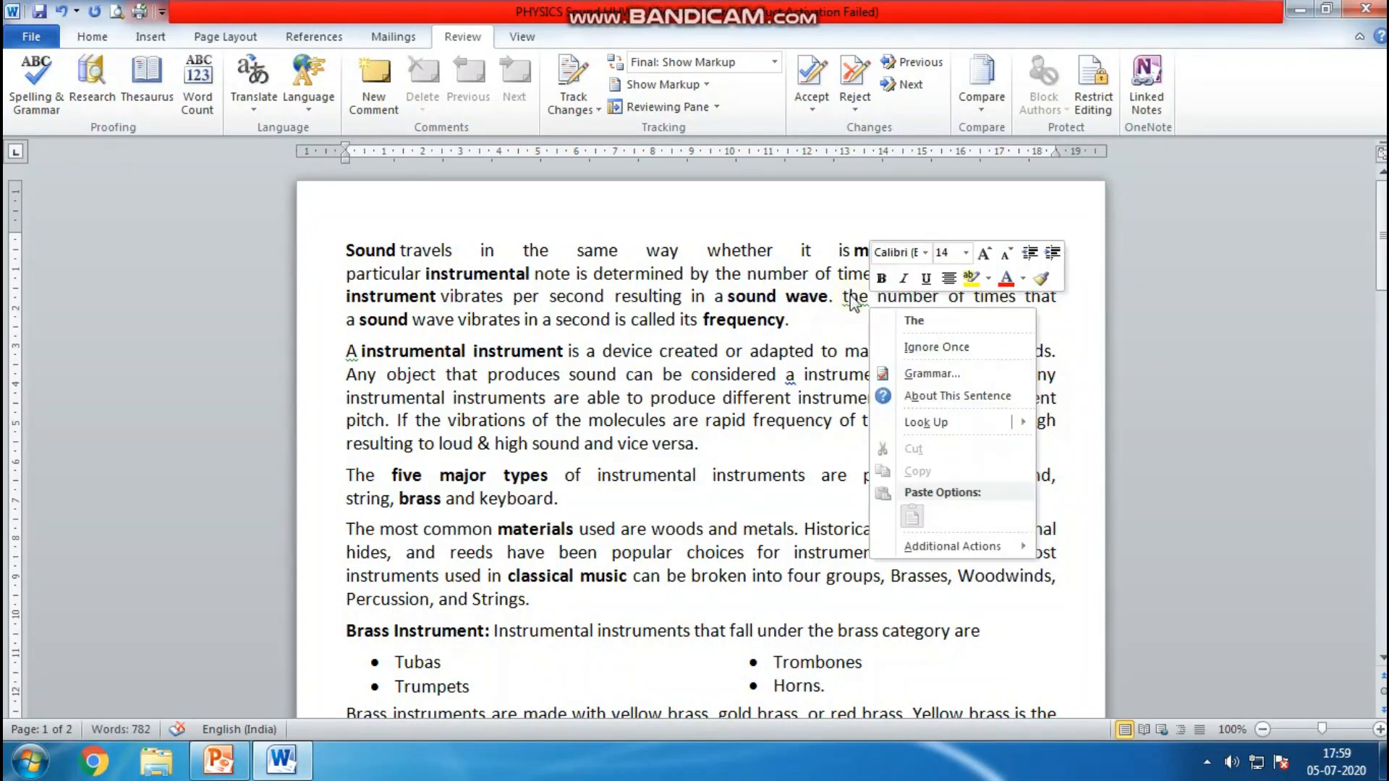
pyautogui.click(901, 315)
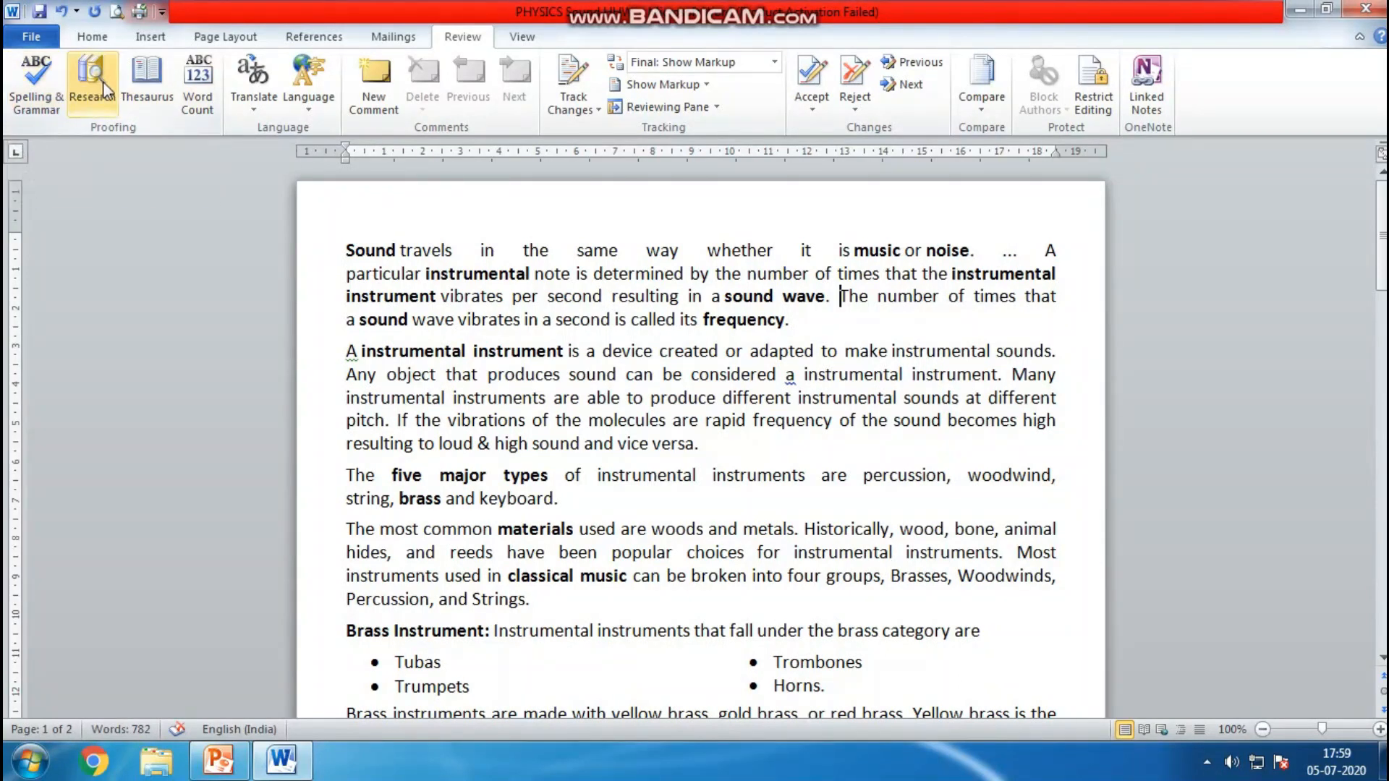
# Open the research pane and look up 'classical' in the thesaurus
pyautogui.click(167, 109)
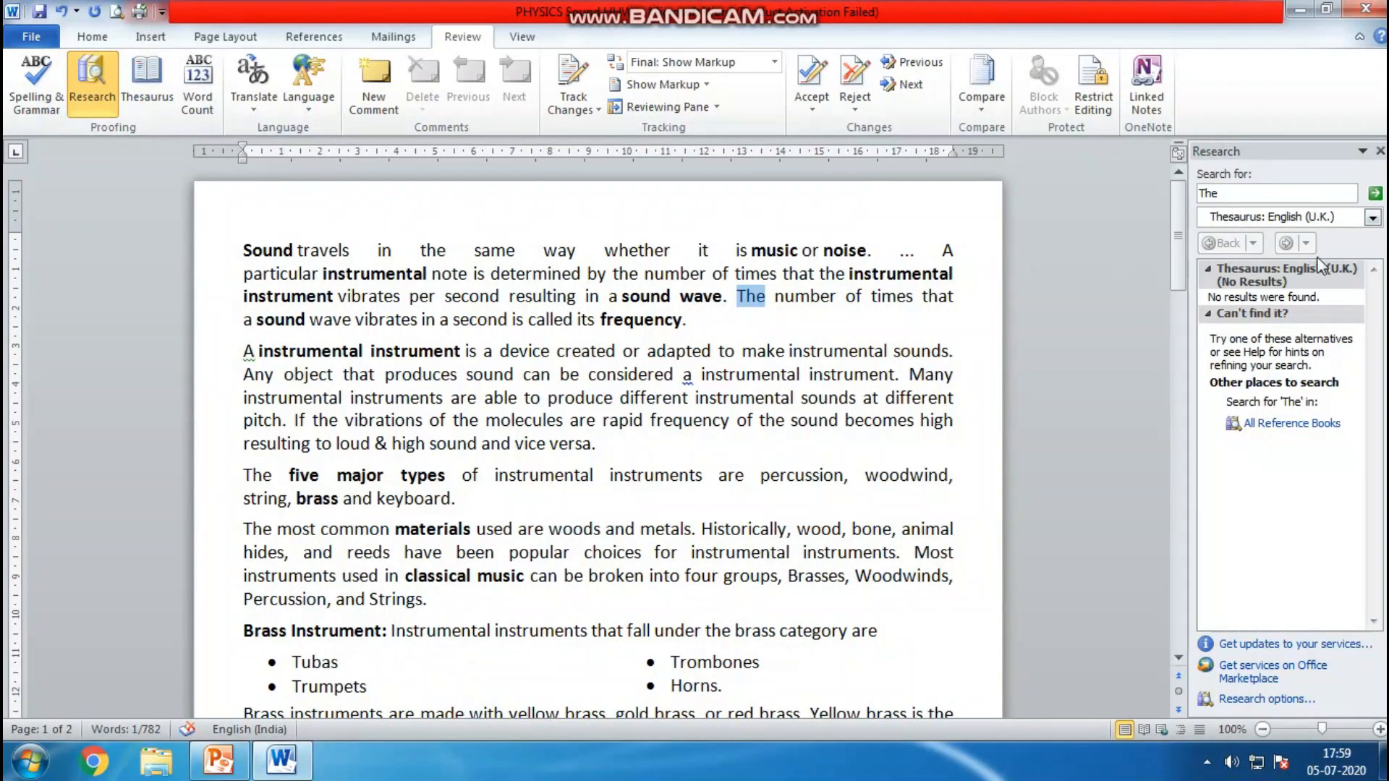
pyautogui.click(1235, 194)
pyautogui.press('BackSpace')
pyautogui.press('BackSpace')
pyautogui.press('BackSpace')
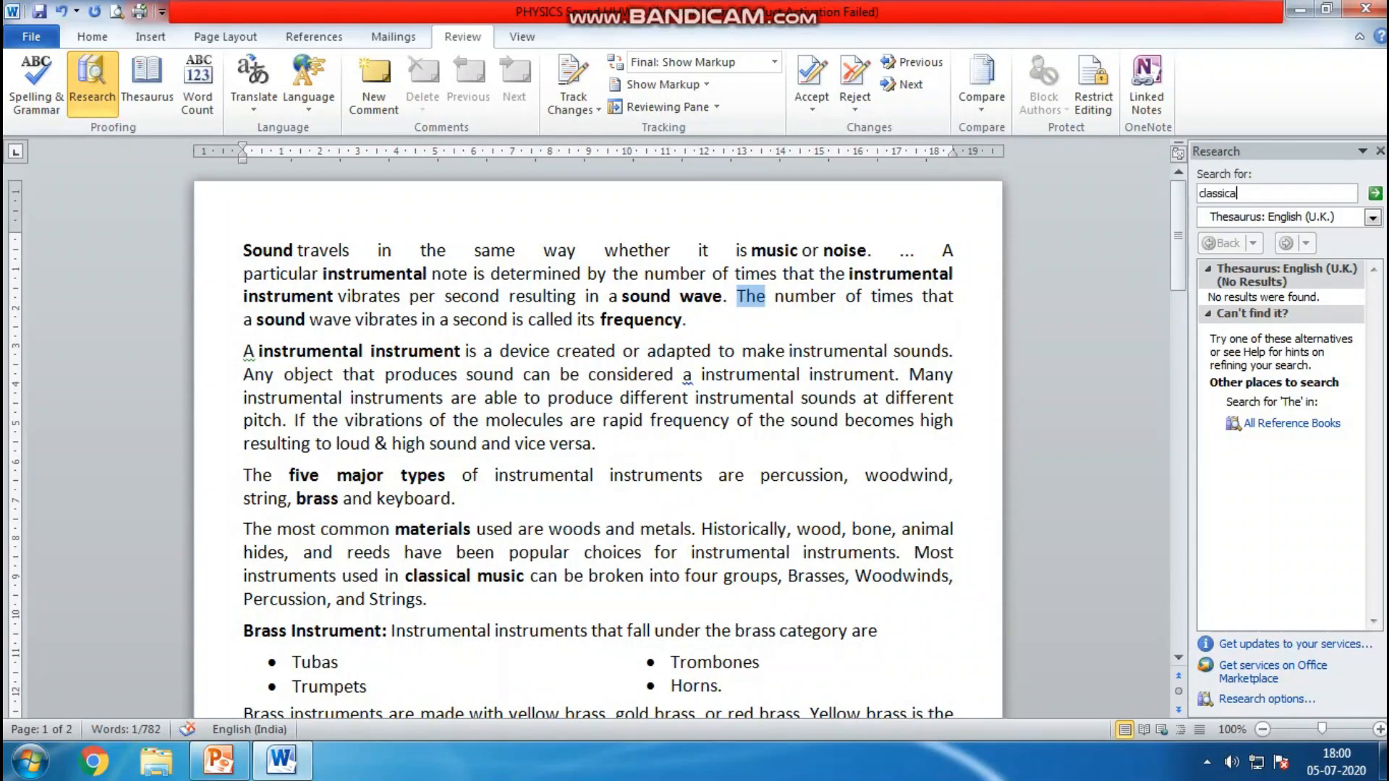
pyautogui.write('classical')
pyautogui.press('Return')
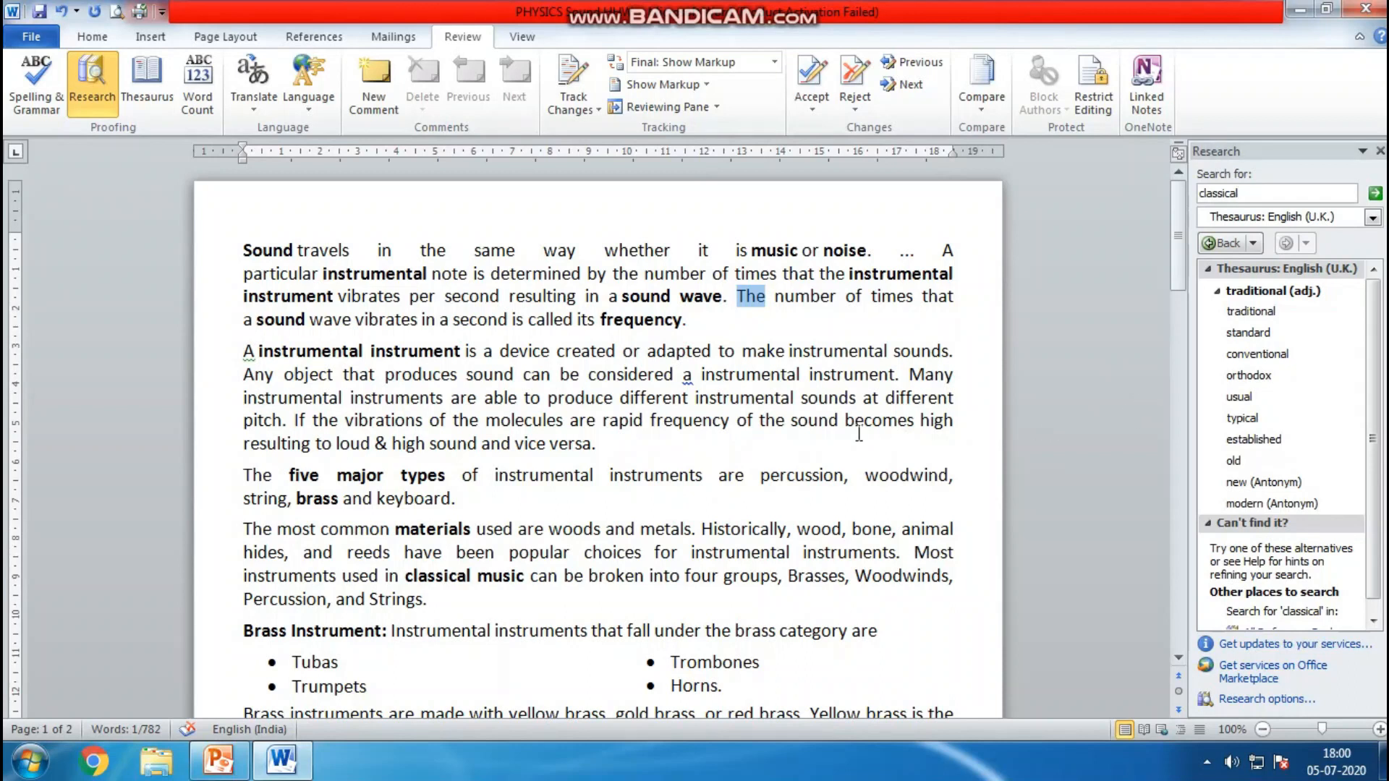
# Select 'percussion' in the third paragraph and look it up in the thesaurus
pyautogui.click(810, 471)
pyautogui.moveTo(760, 475); pyautogui.dragTo(844, 477)
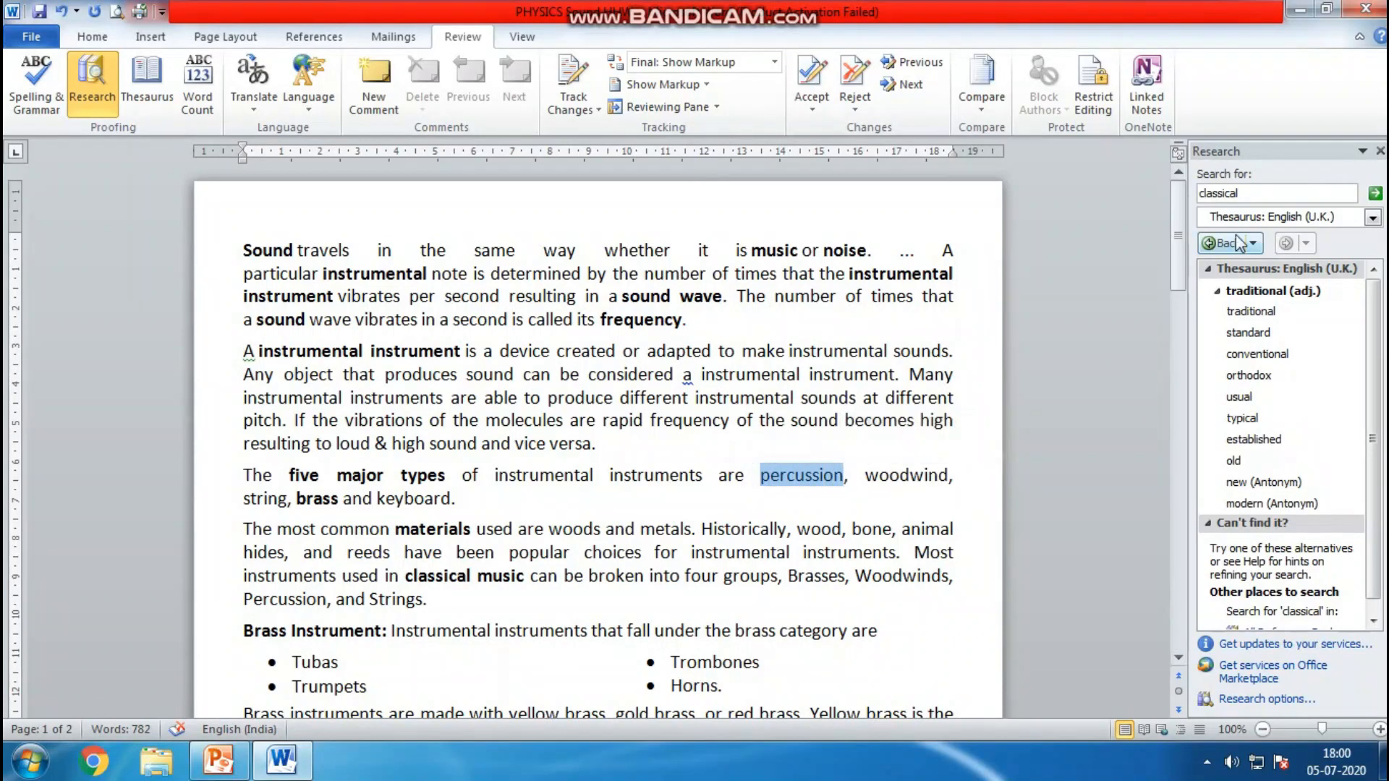
pyautogui.click(138, 72)
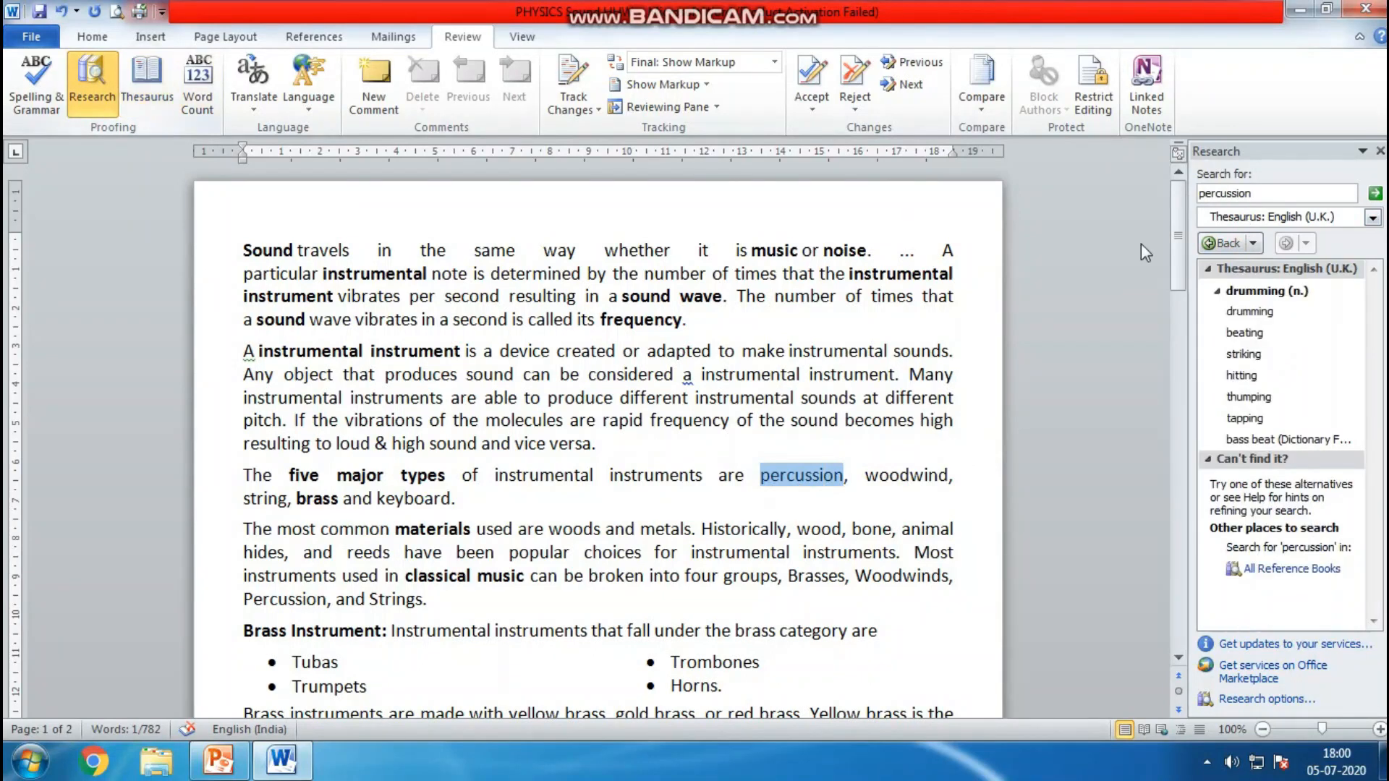
# Replace the word after 'can be' in the classical music sentence with the synonym 'fissured'
pyautogui.doubleClick(1243, 191)
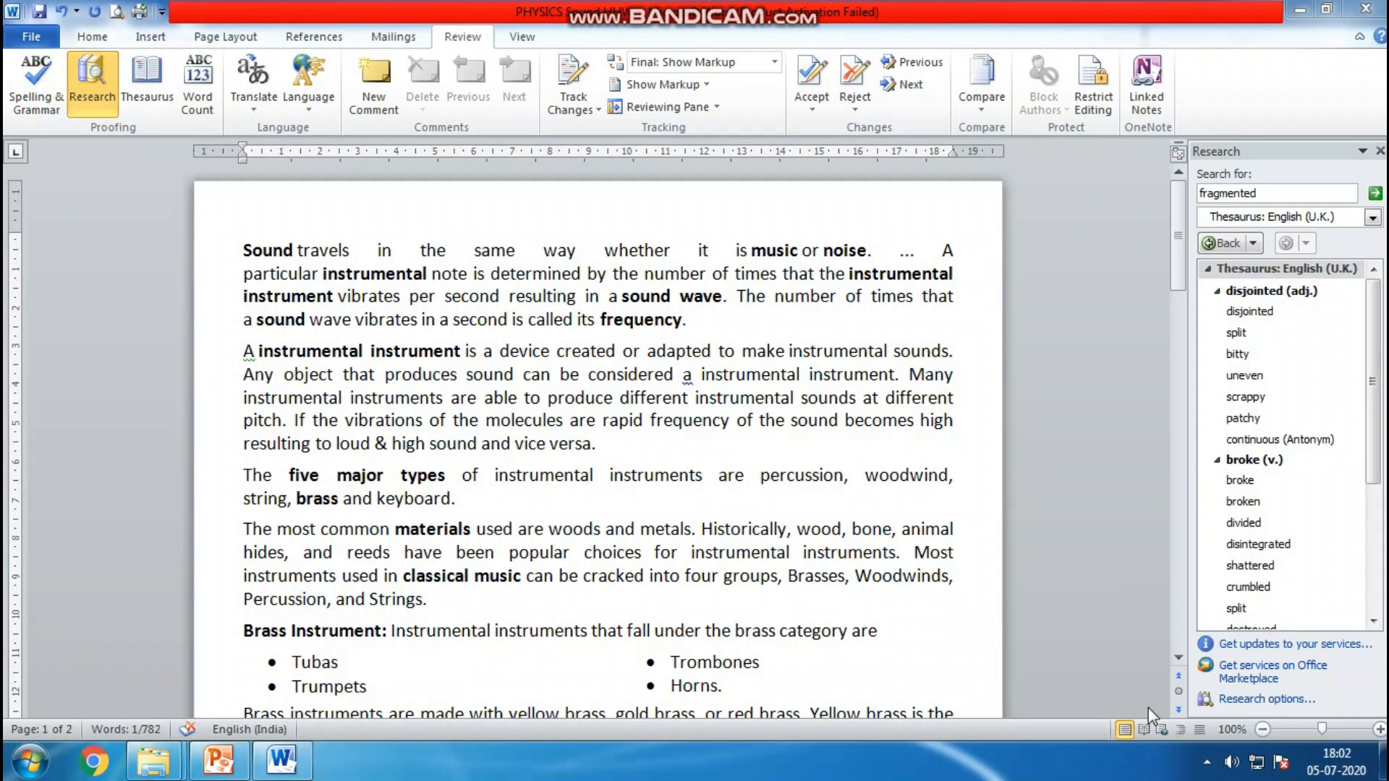
pyautogui.click(579, 577)
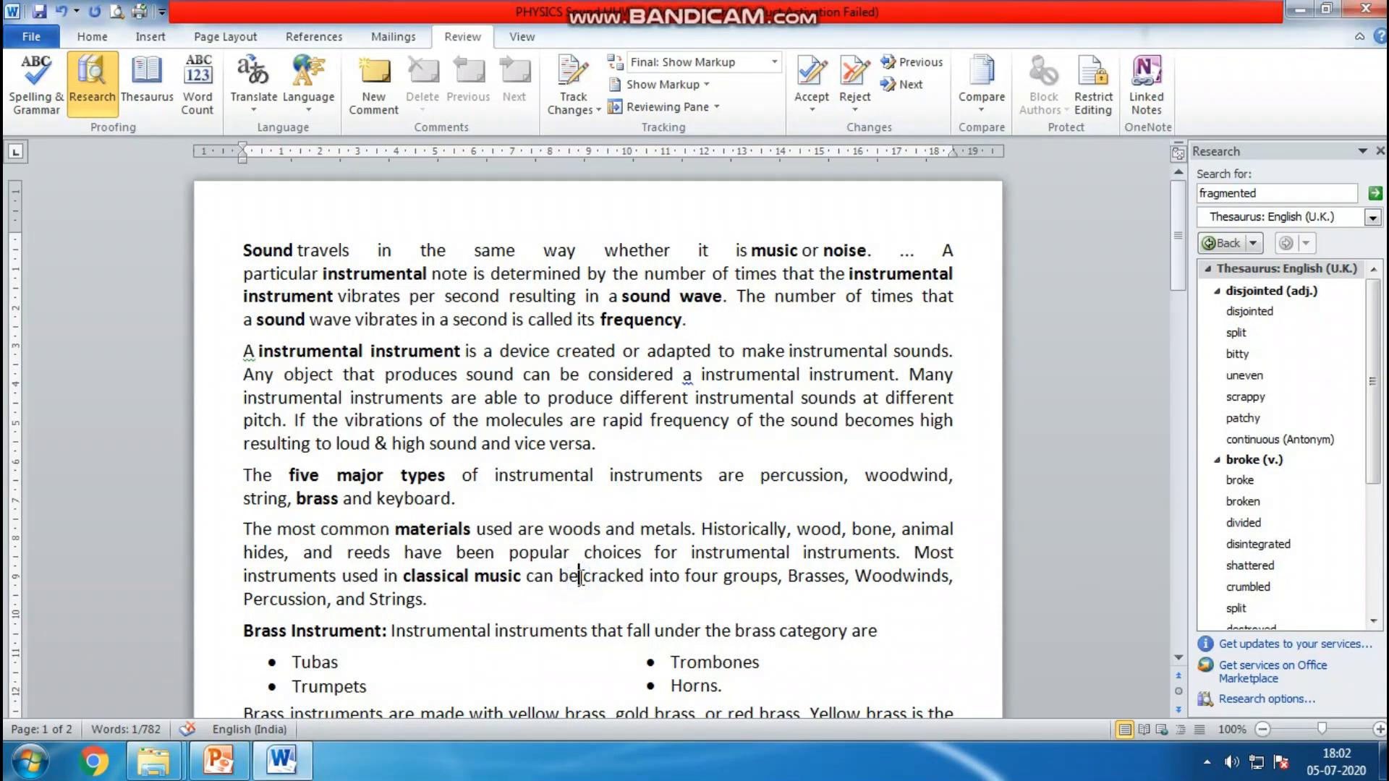
pyautogui.moveTo(583, 577); pyautogui.dragTo(644, 583)
pyautogui.rightClick(626, 579)
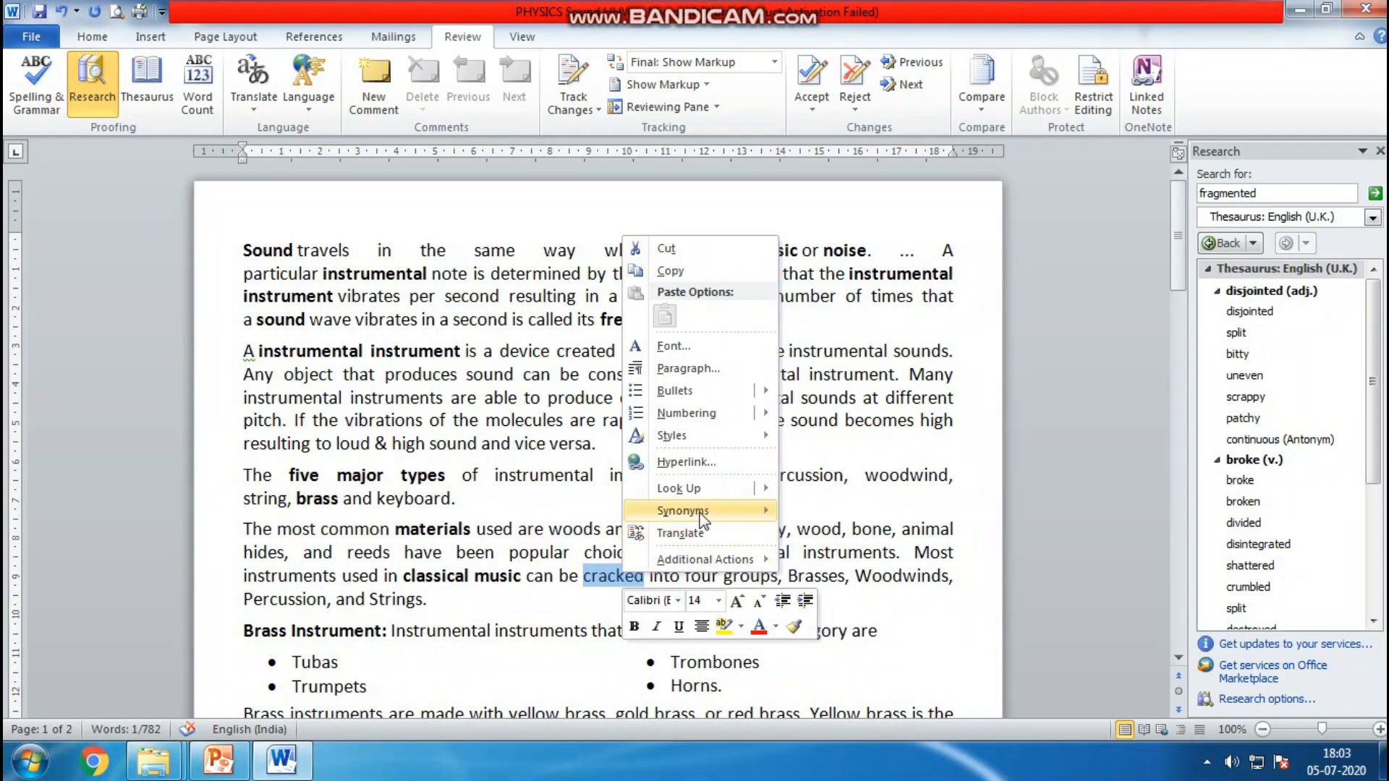
pyautogui.moveTo(698, 512)
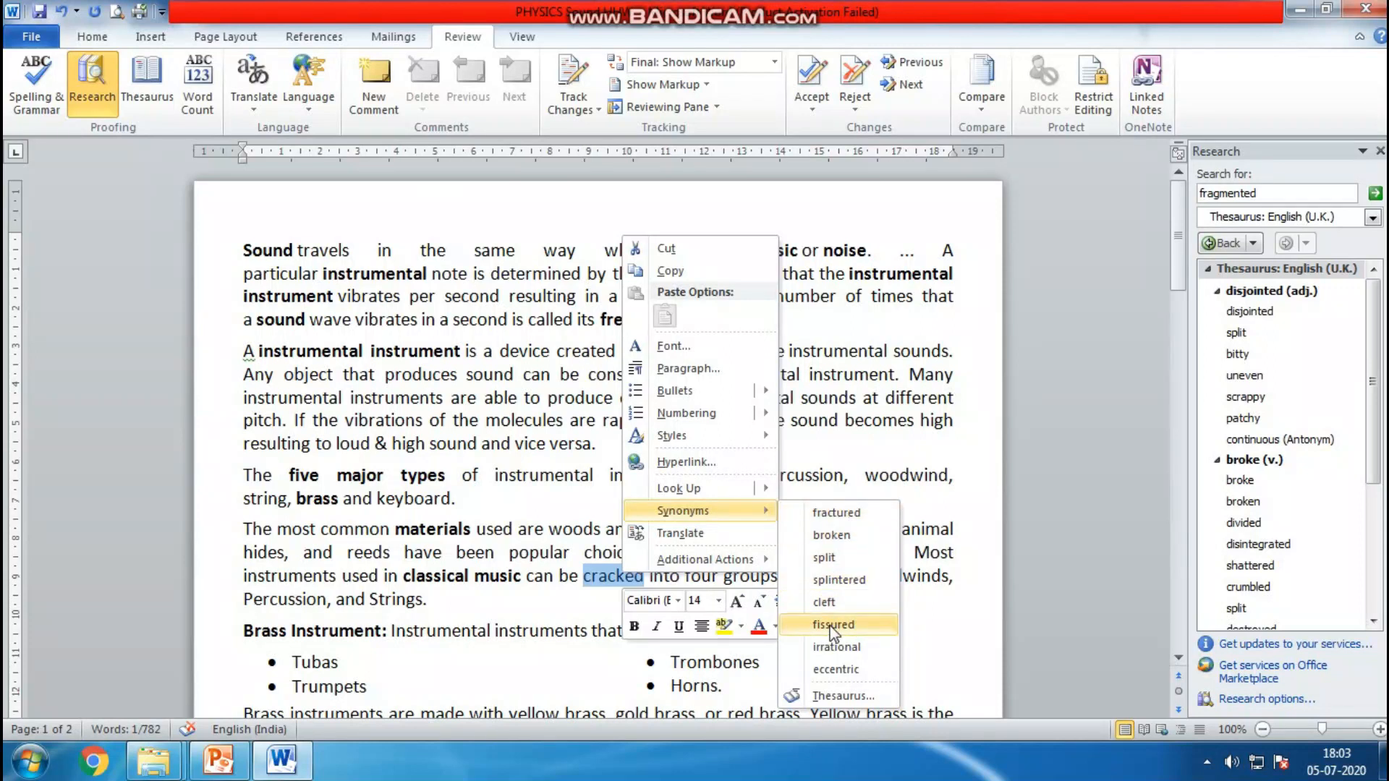
pyautogui.click(850, 629)
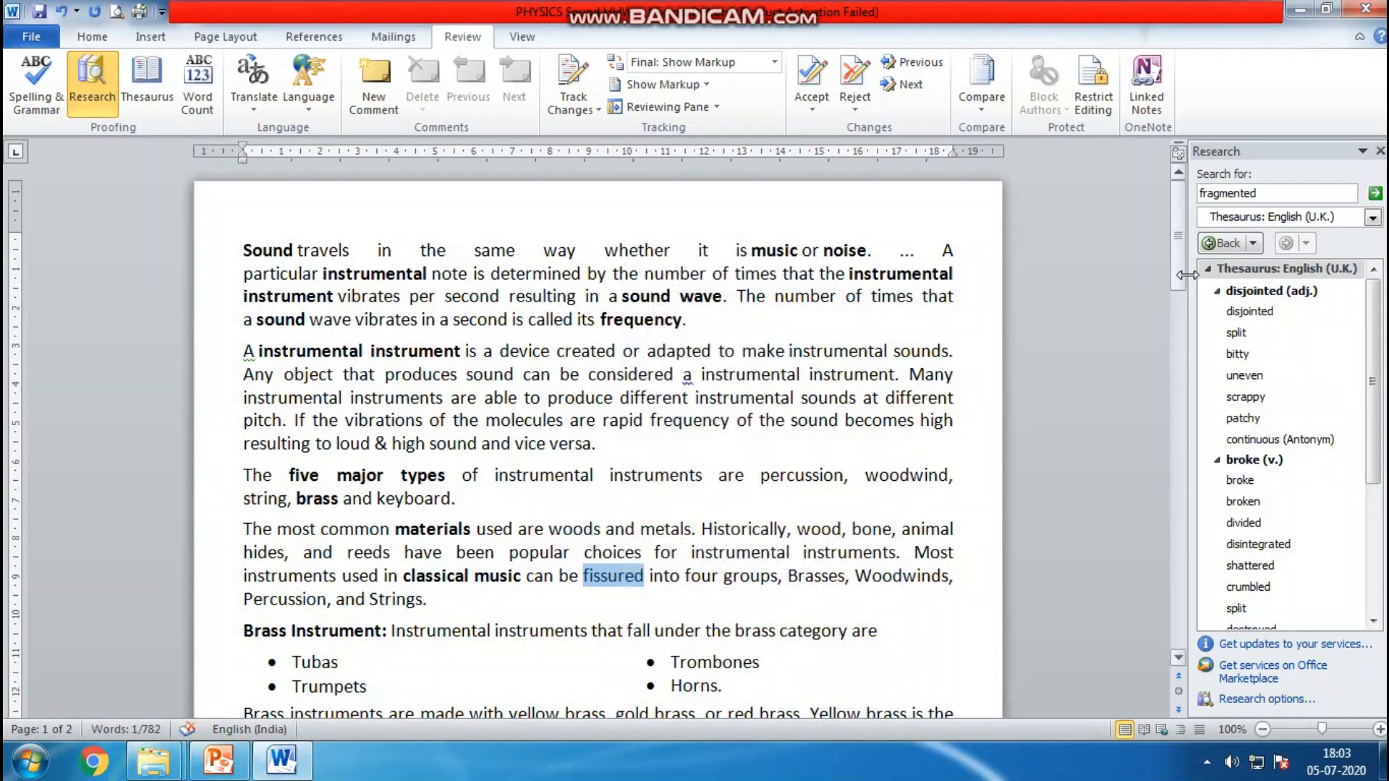
# Scroll through the thesaurus results for 'fragmented' and examine the antonym entry
pyautogui.moveTo(1184, 269); pyautogui.dragTo(1180, 320)
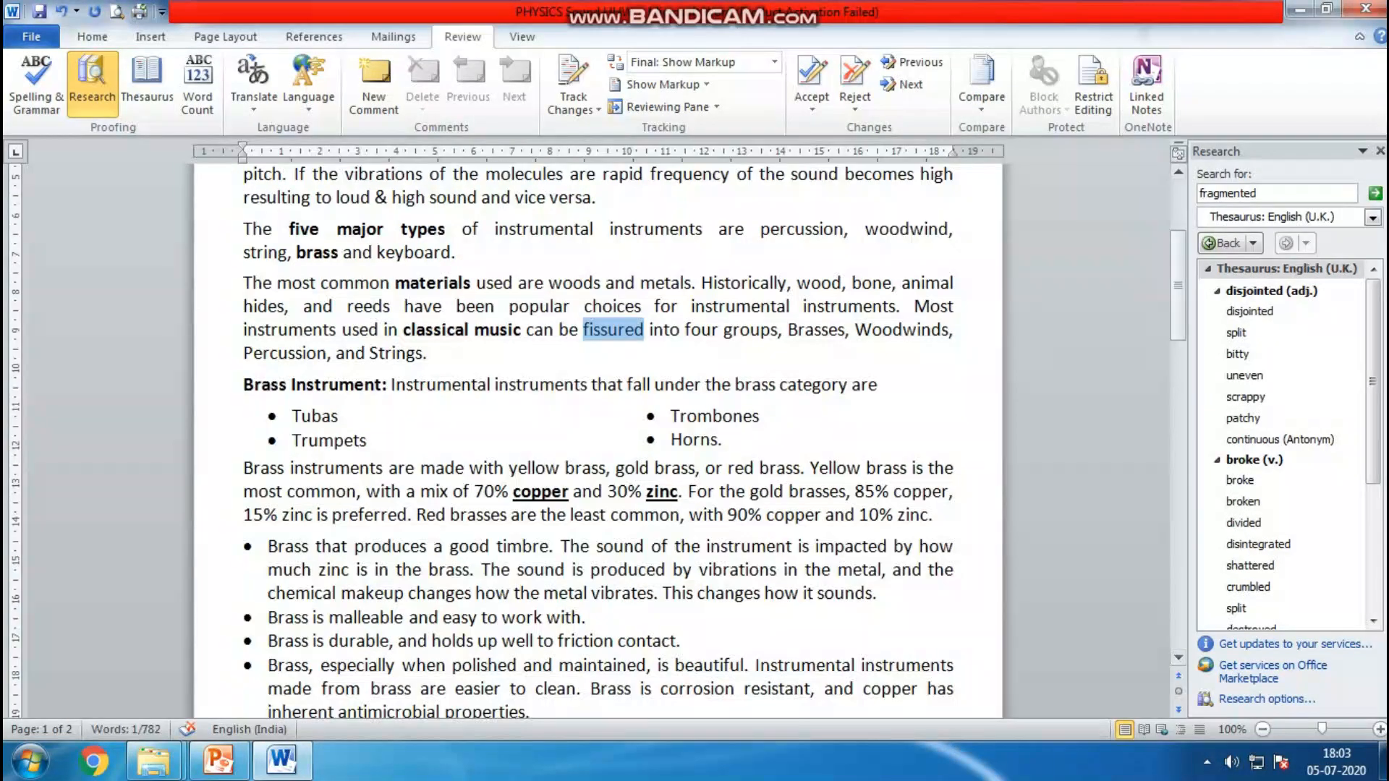
pyautogui.moveTo(1374, 394); pyautogui.dragTo(1376, 509)
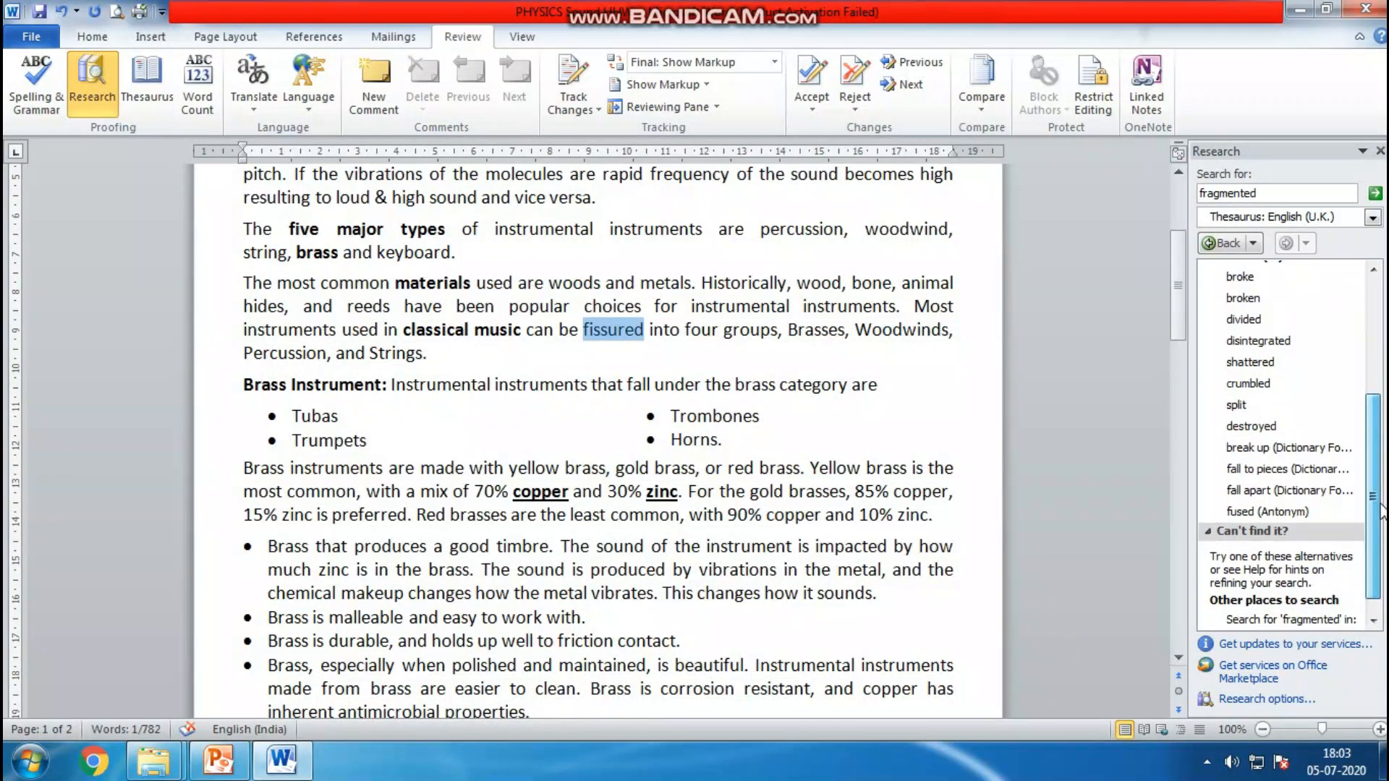
pyautogui.hotkey('ctrl', '1')
pyautogui.click(1290, 510)
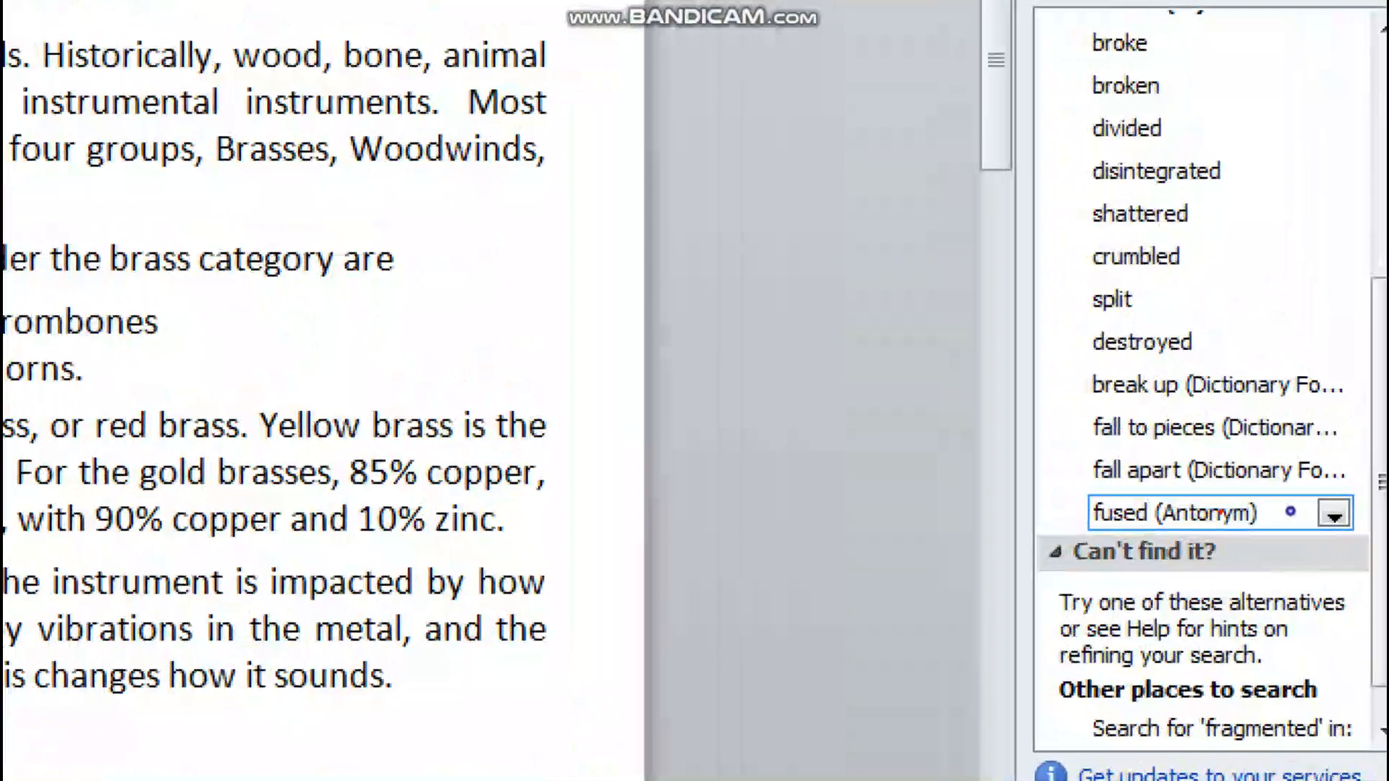
pyautogui.moveTo(1264, 494)
pyautogui.mouseDown()
pyautogui.moveTo(1037, 514)
pyautogui.moveTo(1277, 519)
pyautogui.moveTo(1238, 473)
pyautogui.mouseUp()
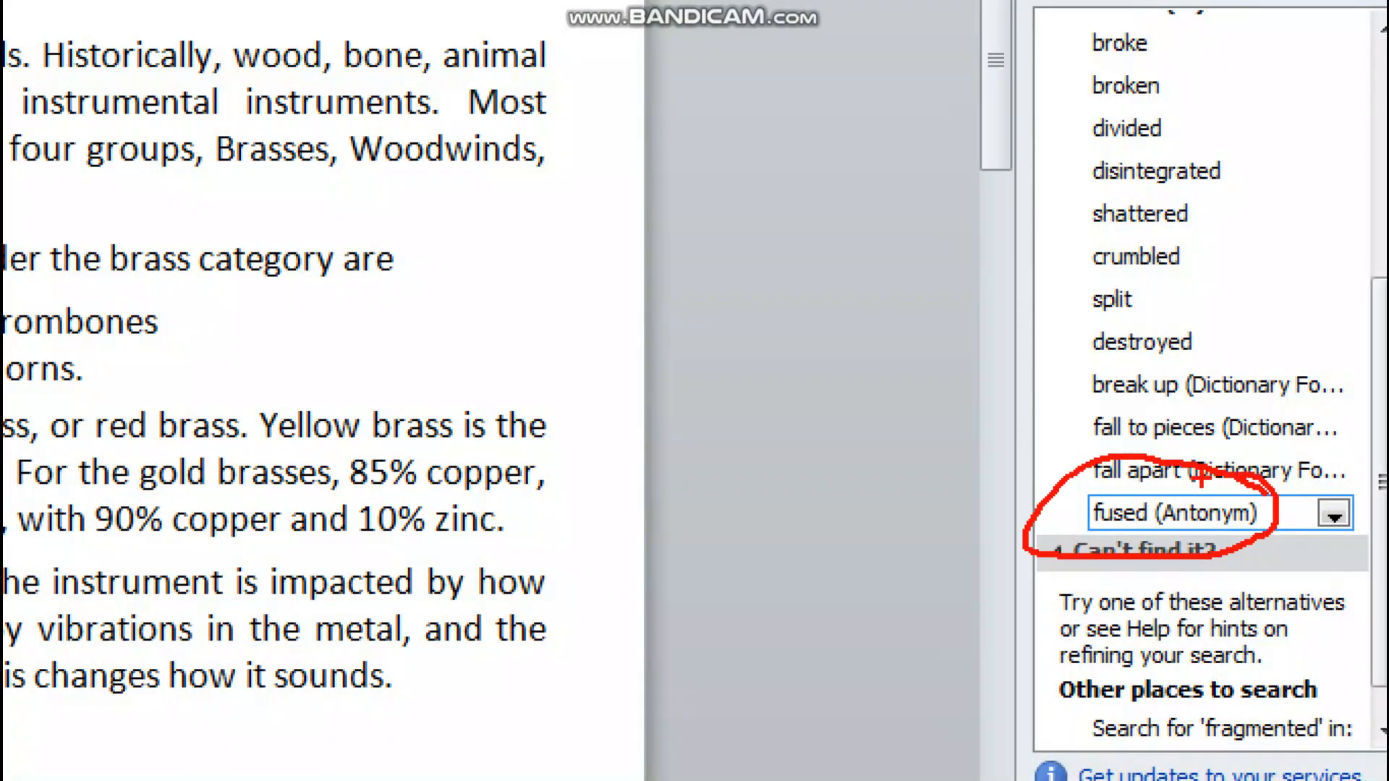
pyautogui.press('Escape')
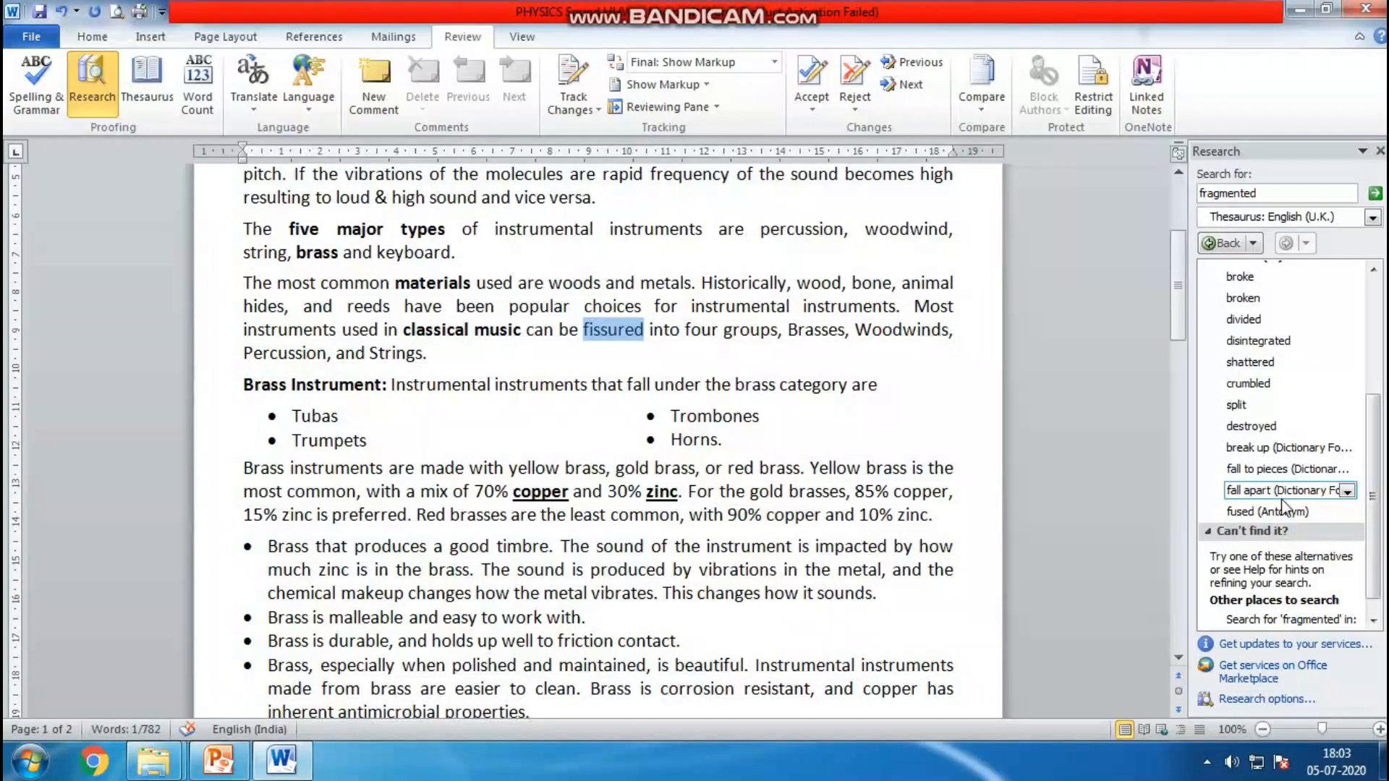